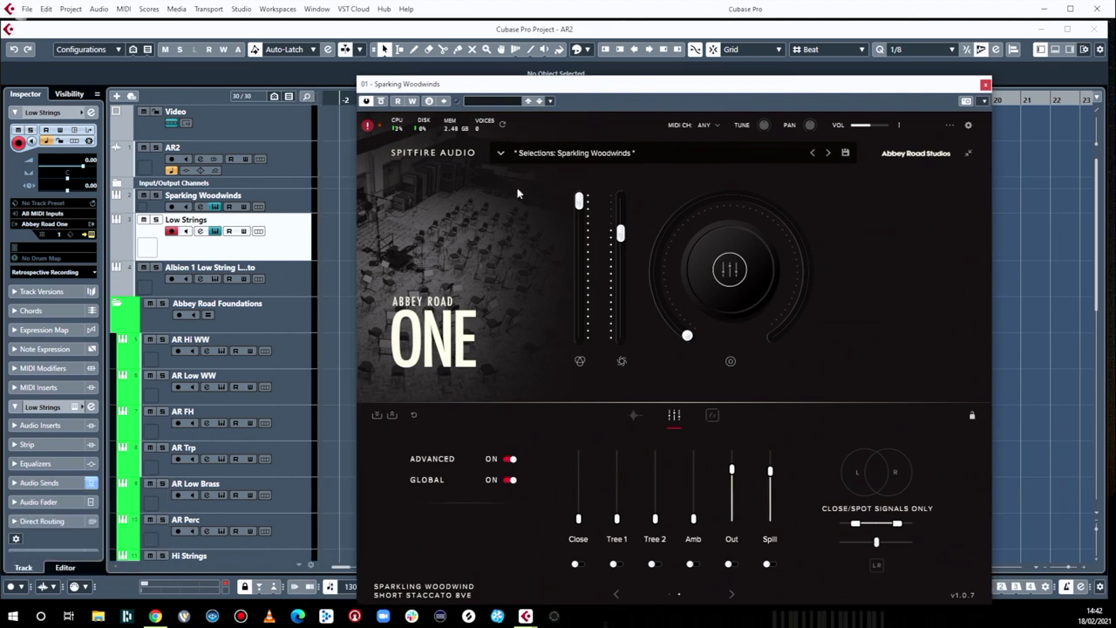
# - Select the Sparking Woodwinds track and switch its instrument's microphone signal from Vint. 2 to Mix 1
pyautogui.click(294, 203)
pyautogui.moveTo(668, 84); pyautogui.dragTo(347, 31)
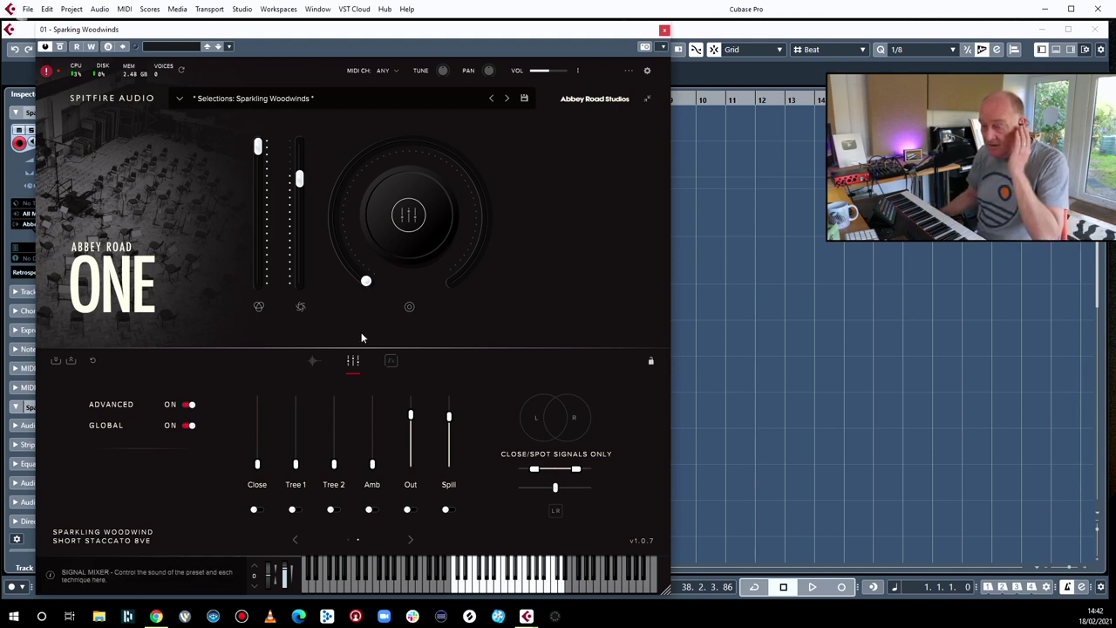
pyautogui.click(297, 539)
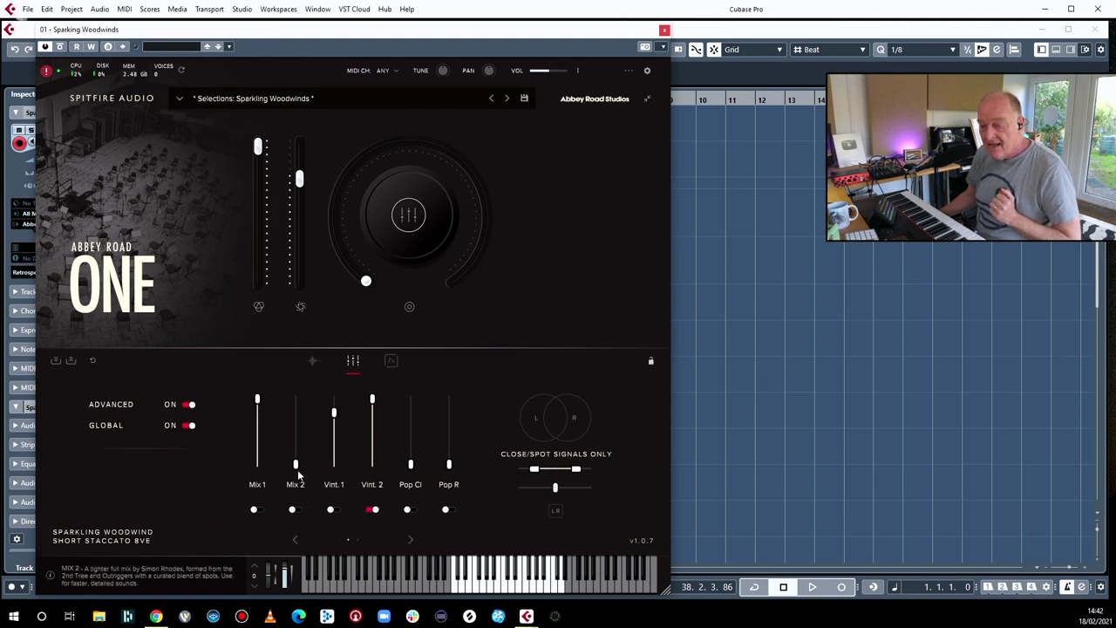
pyautogui.click(375, 509)
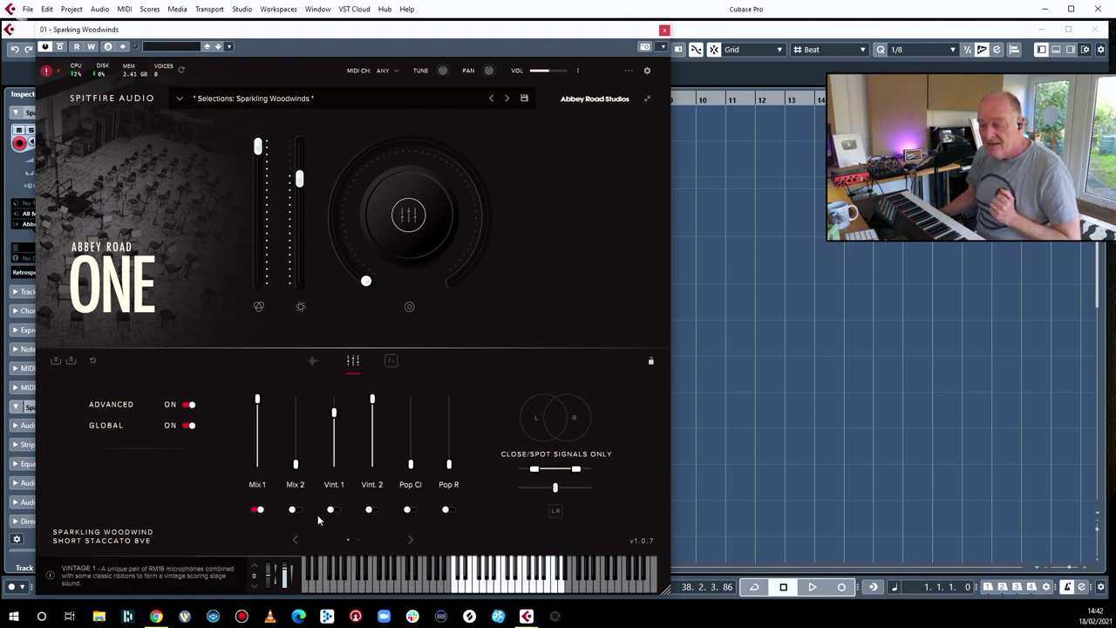
pyautogui.click(409, 538)
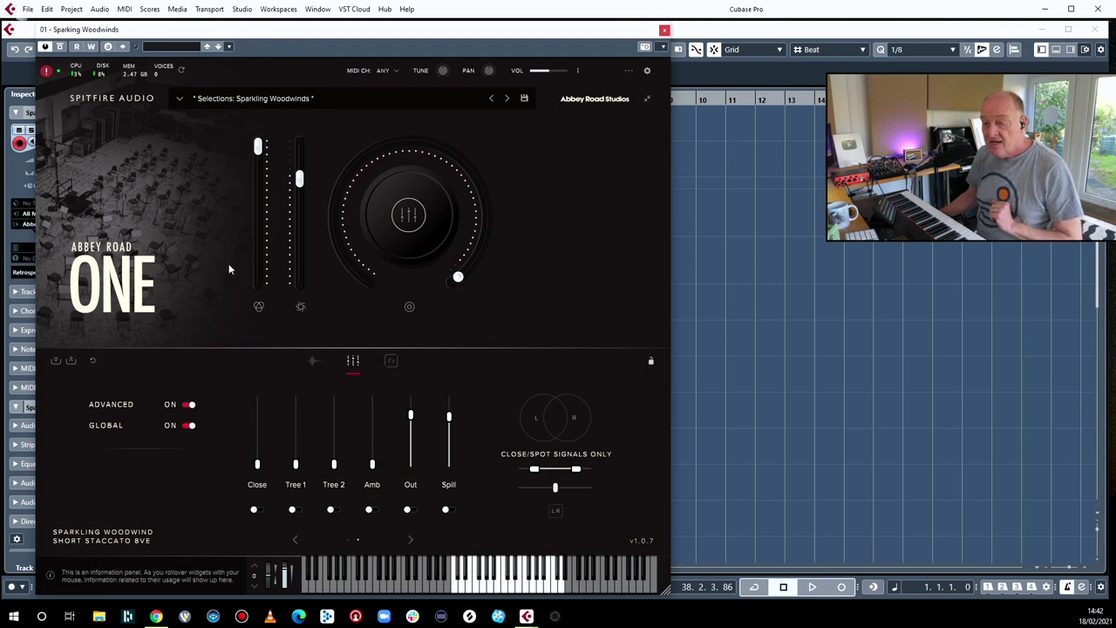
# - Audition the Staccato, Long and Sparkling Legato techniques, assigning Overlay Level to the large knob and ending on Sparkling Legato
pyautogui.click(315, 359)
pyautogui.click(344, 430)
pyautogui.click(286, 418)
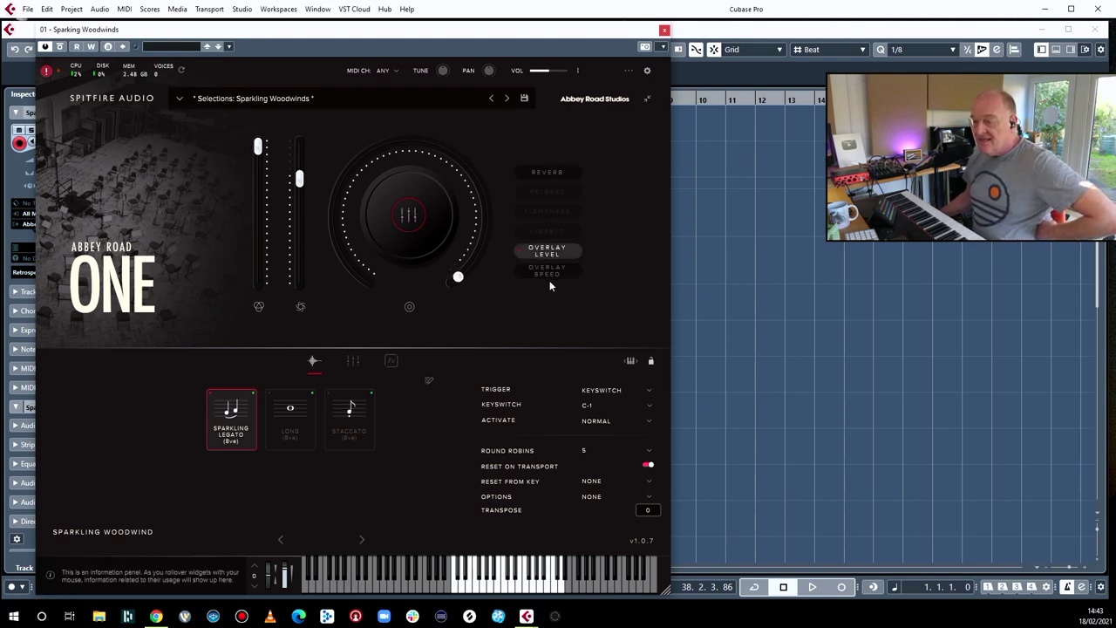
pyautogui.click(571, 251)
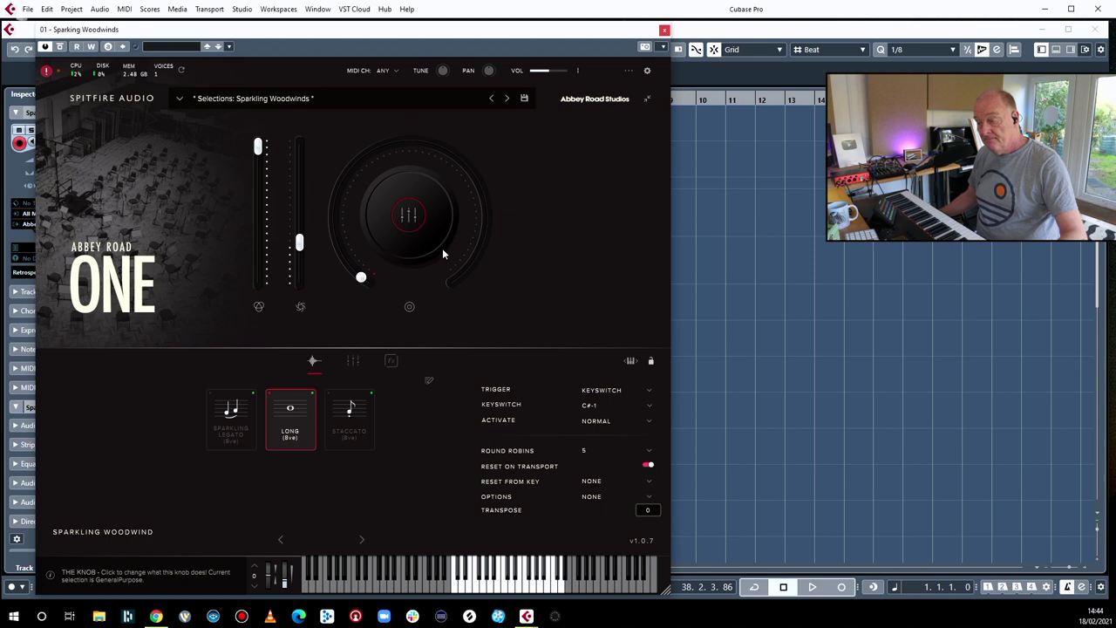
pyautogui.click(243, 411)
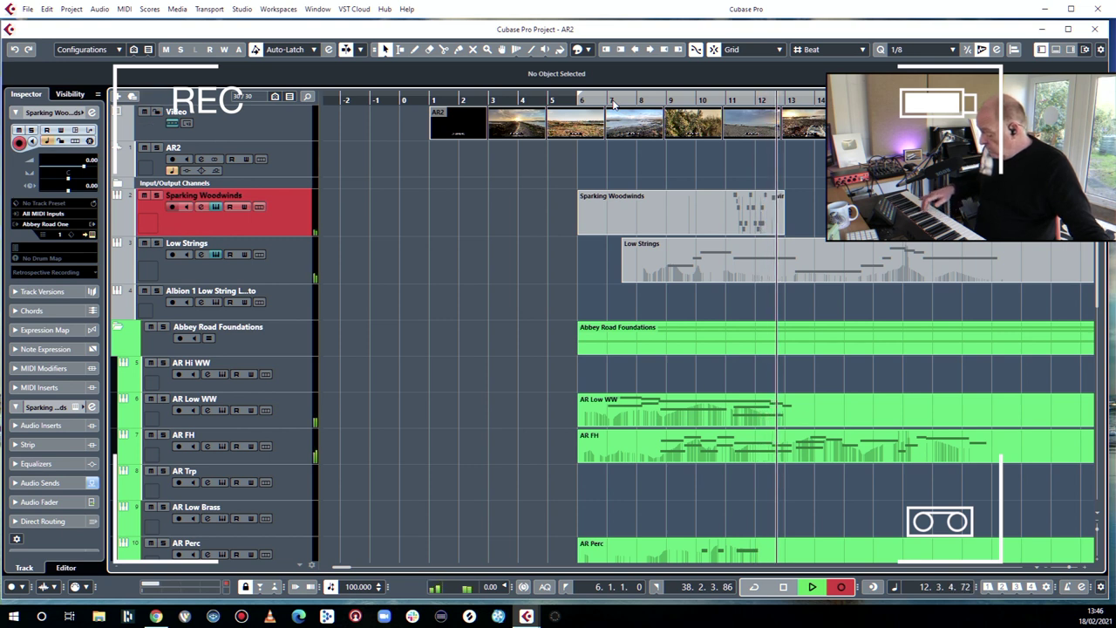
# - Move the video player clear of the AR FH notes and select the E3 and G2 notes just before bar 9
pyautogui.press('space')
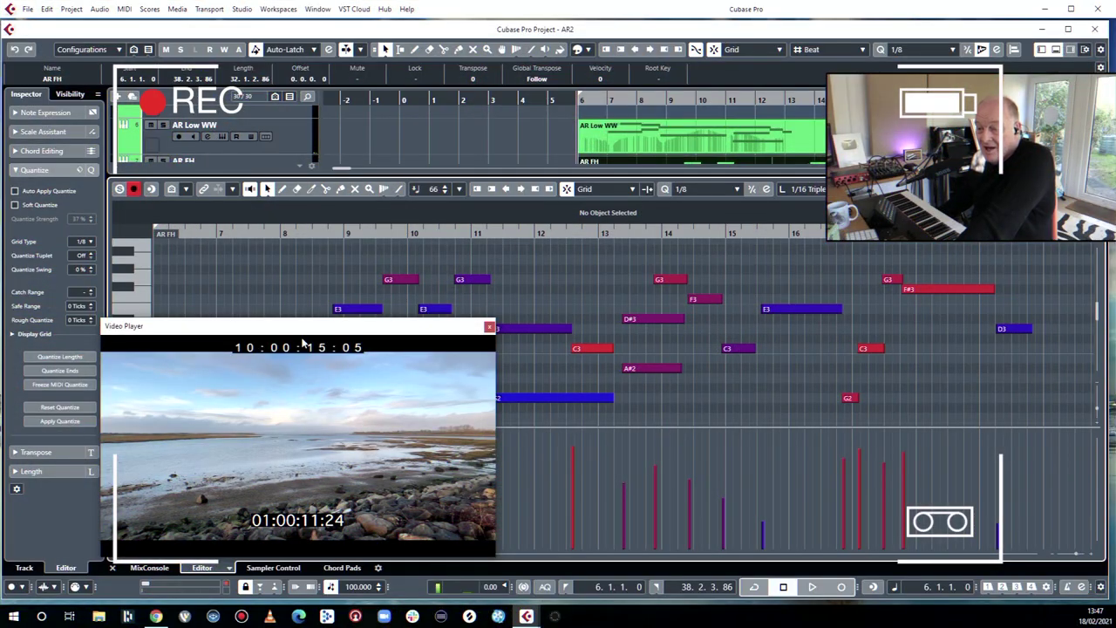
pyautogui.moveTo(284, 335); pyautogui.dragTo(946, 329)
pyautogui.moveTo(277, 284); pyautogui.dragTo(336, 398)
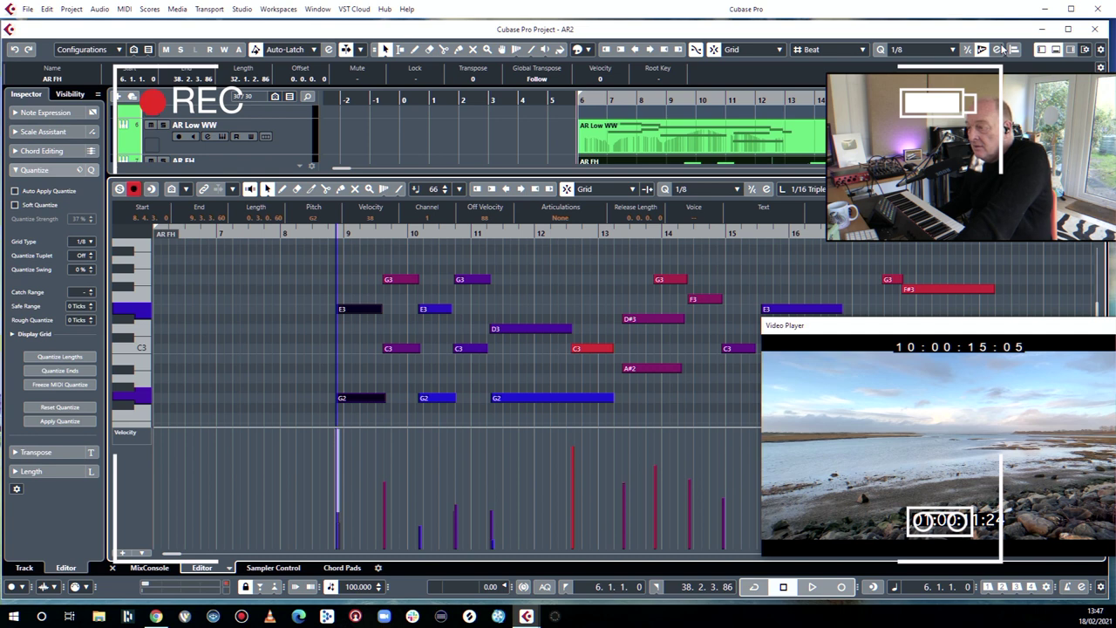
# - Close the note editor and play the project from bar 6 with the video player moved fully into view
pyautogui.click(1055, 50)
pyautogui.press('space')
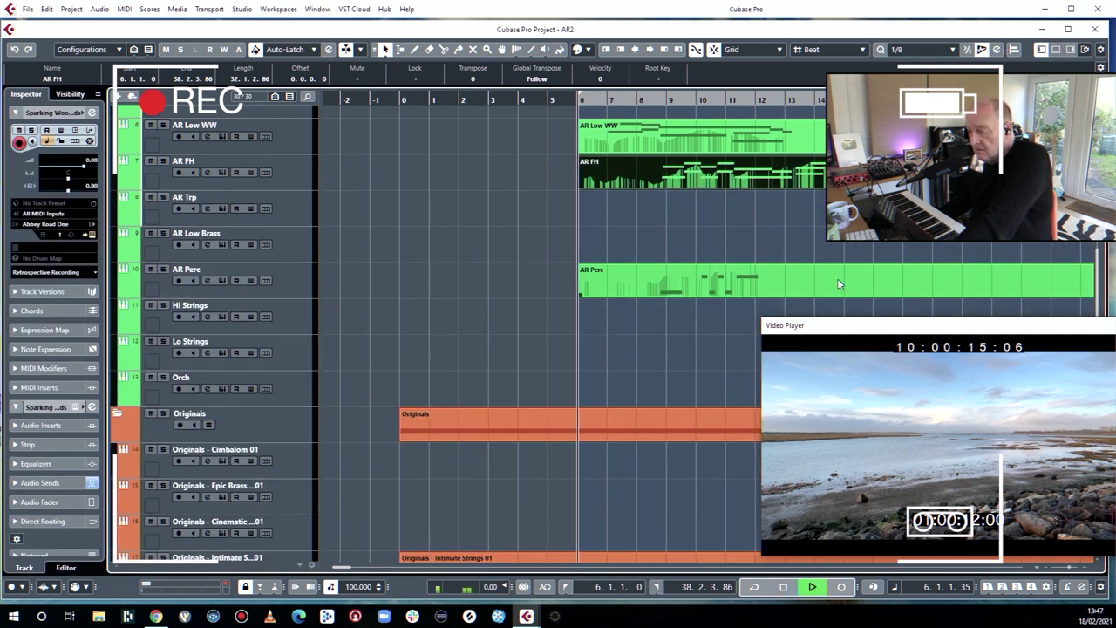
pyautogui.moveTo(1000, 327); pyautogui.dragTo(903, 339)
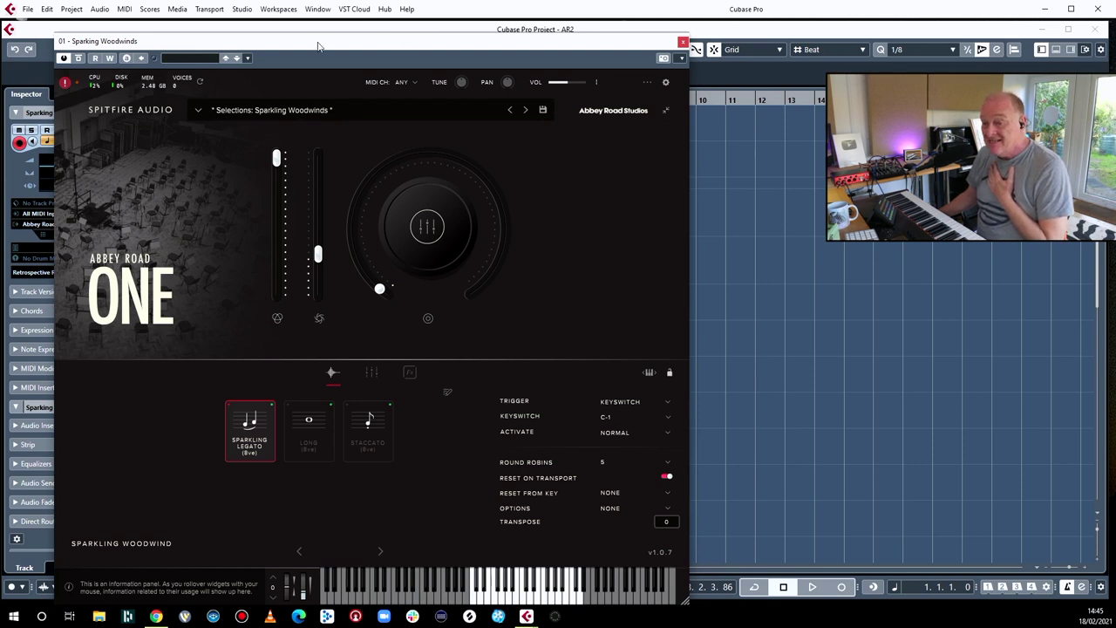
# - Close the Sparking Woodwinds instrument window and look through the tracks in the Abbey Road Foundations and Originals folders
pyautogui.press('Escape')
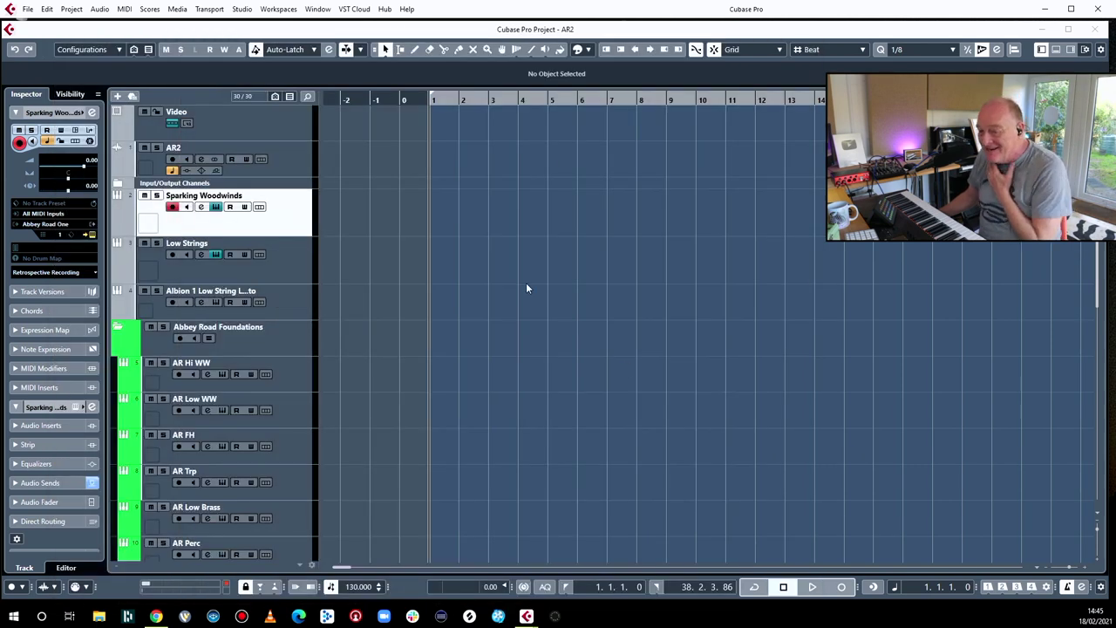
pyautogui.scroll(-5, 552, 302)
pyautogui.scroll(2, 551, 307)
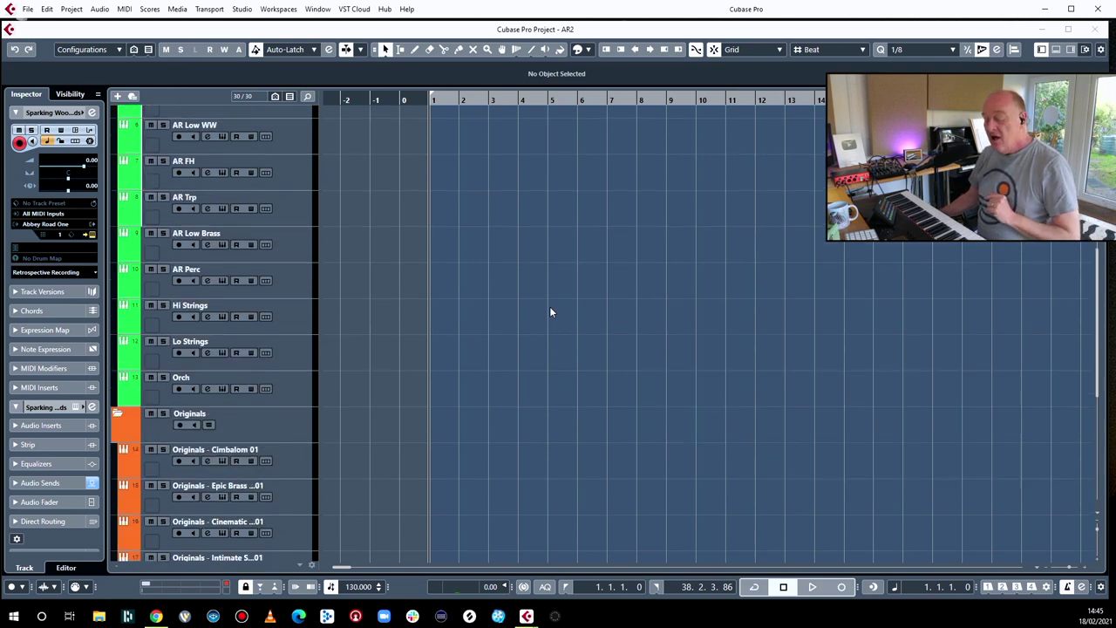
pyautogui.scroll(5, 453, 286)
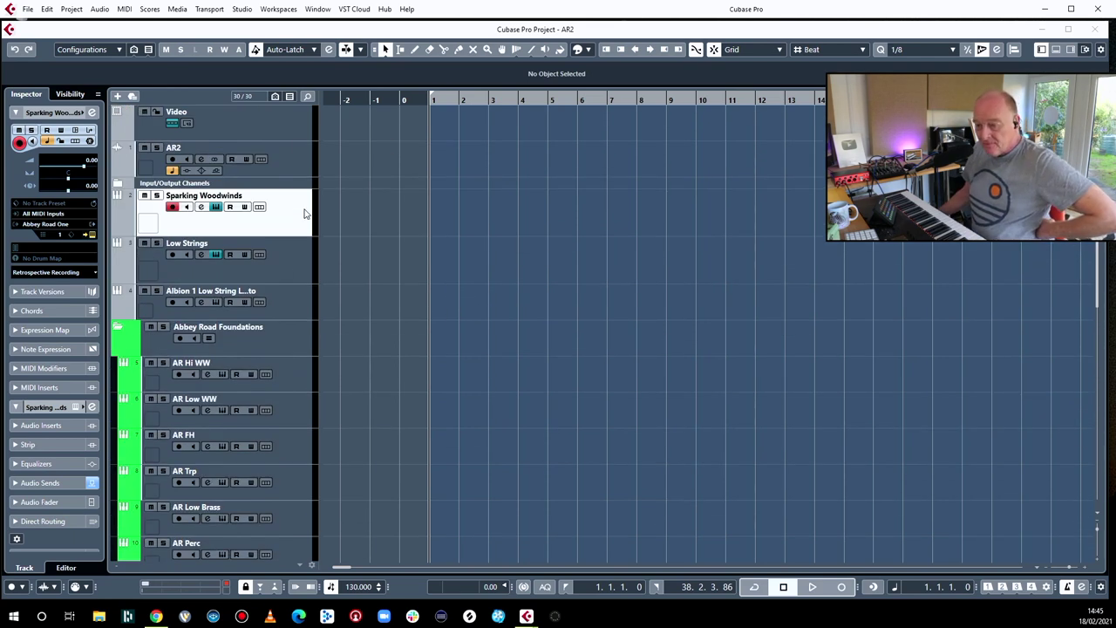
pyautogui.scroll(-2, 296, 336)
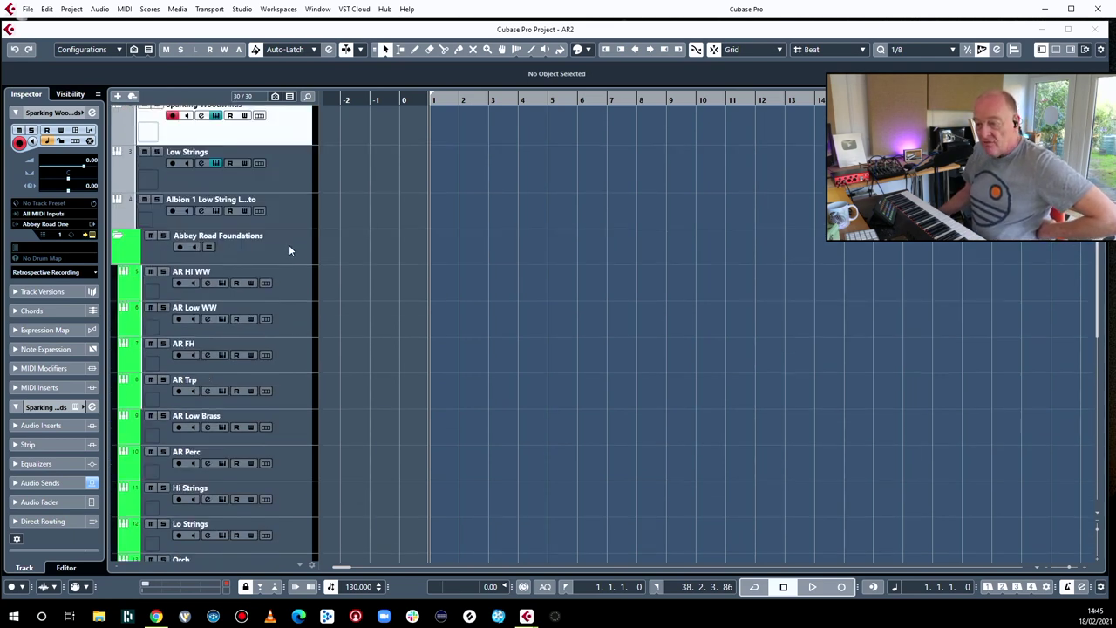
pyautogui.scroll(-2, 295, 256)
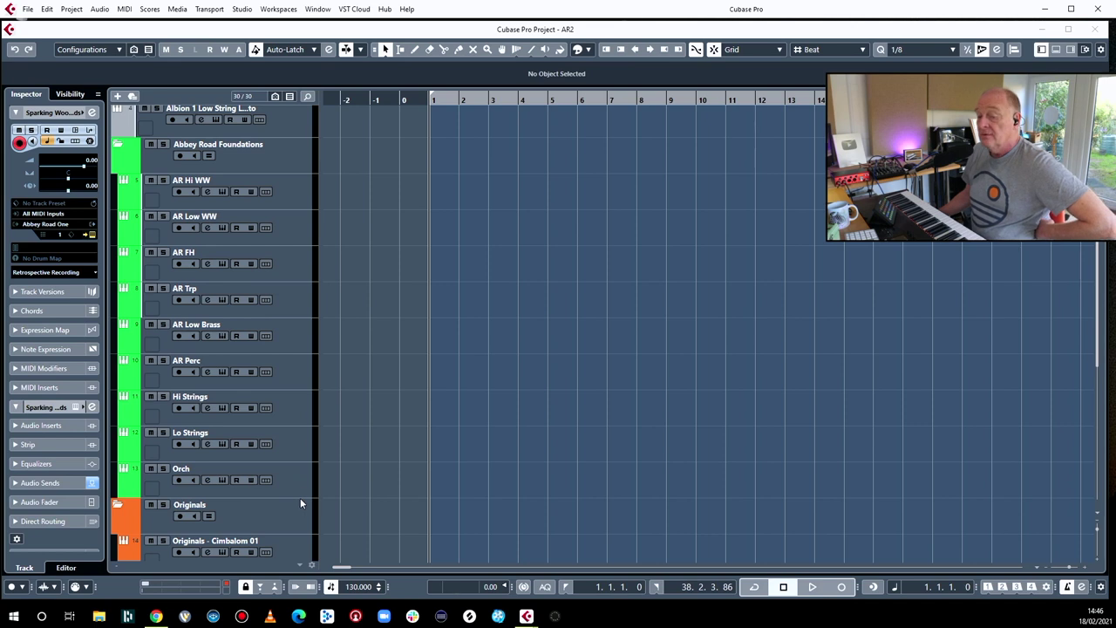
pyautogui.scroll(3, 339, 469)
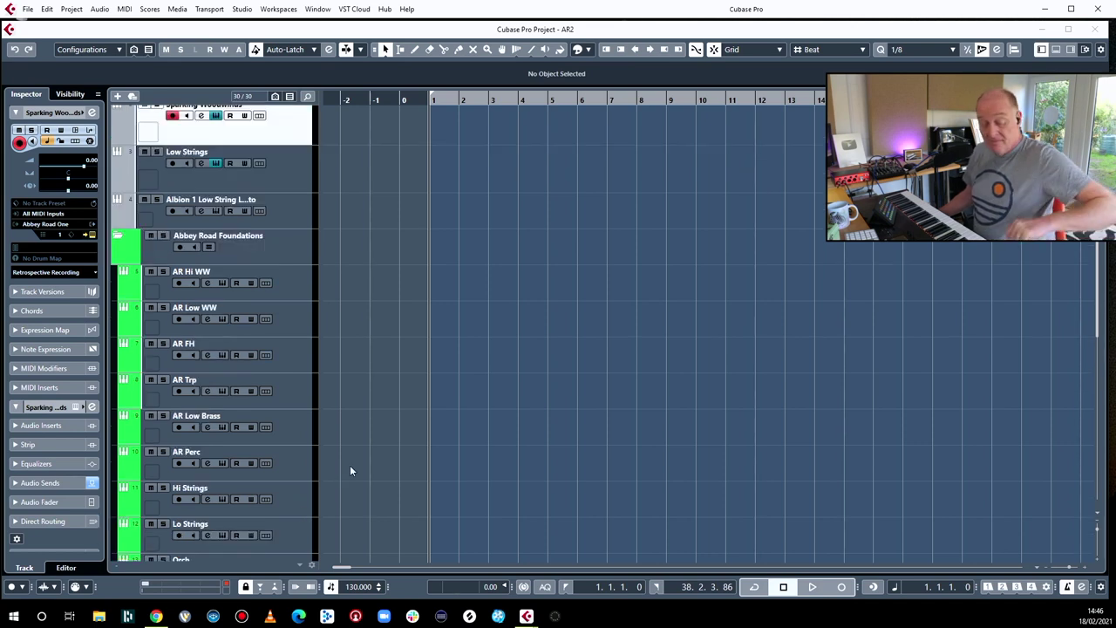
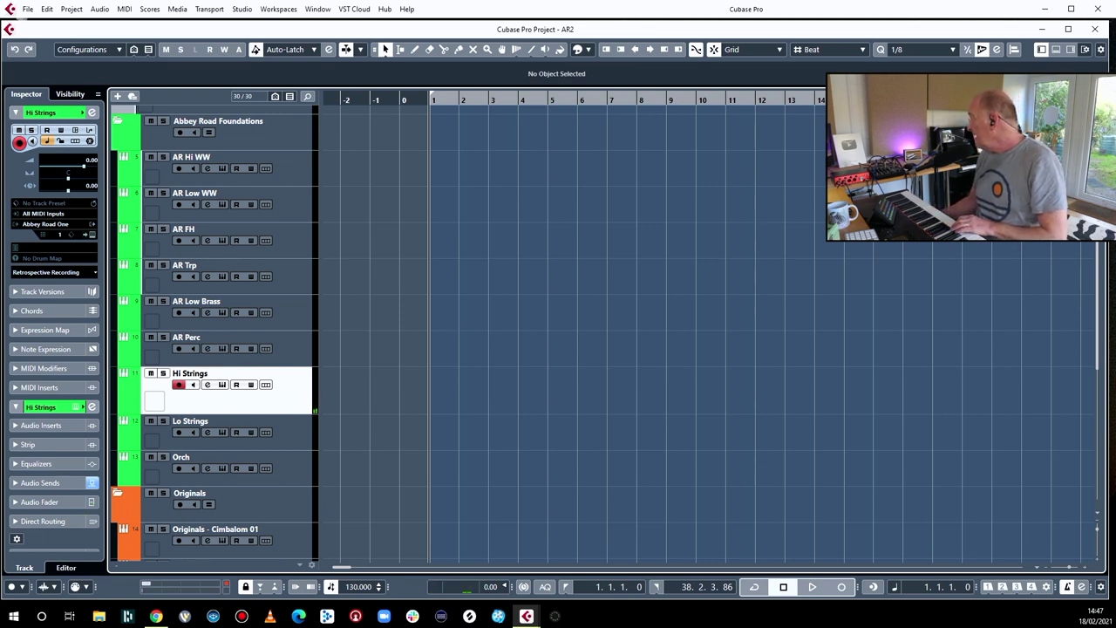
# - Show the on-screen piano keyboard and draw an empty part on the Hi Strings track from bar 1 to bar 18.2
pyautogui.hotkey('alt', 'k')
pyautogui.moveTo(1051, 456); pyautogui.dragTo(540, 368)
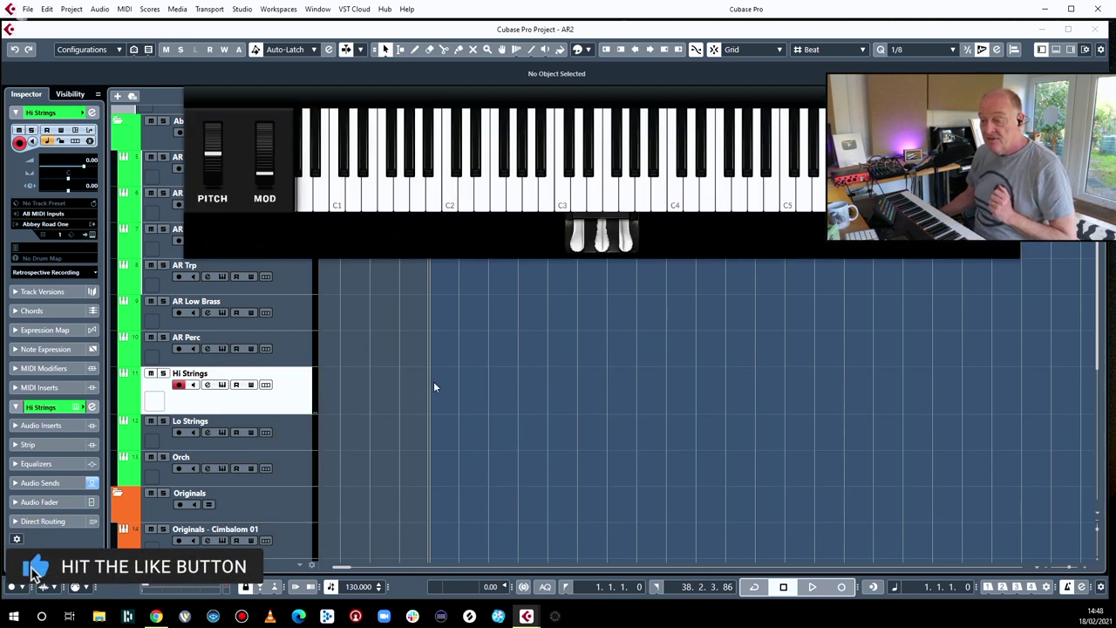
pyautogui.press('8')
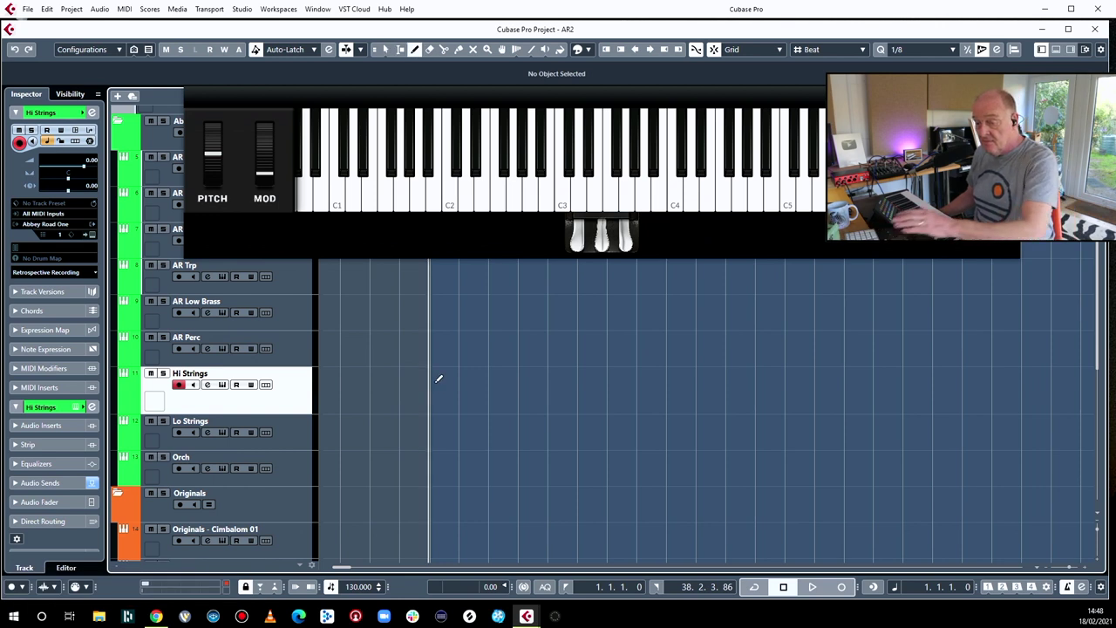
pyautogui.click(438, 378)
pyautogui.press('1')
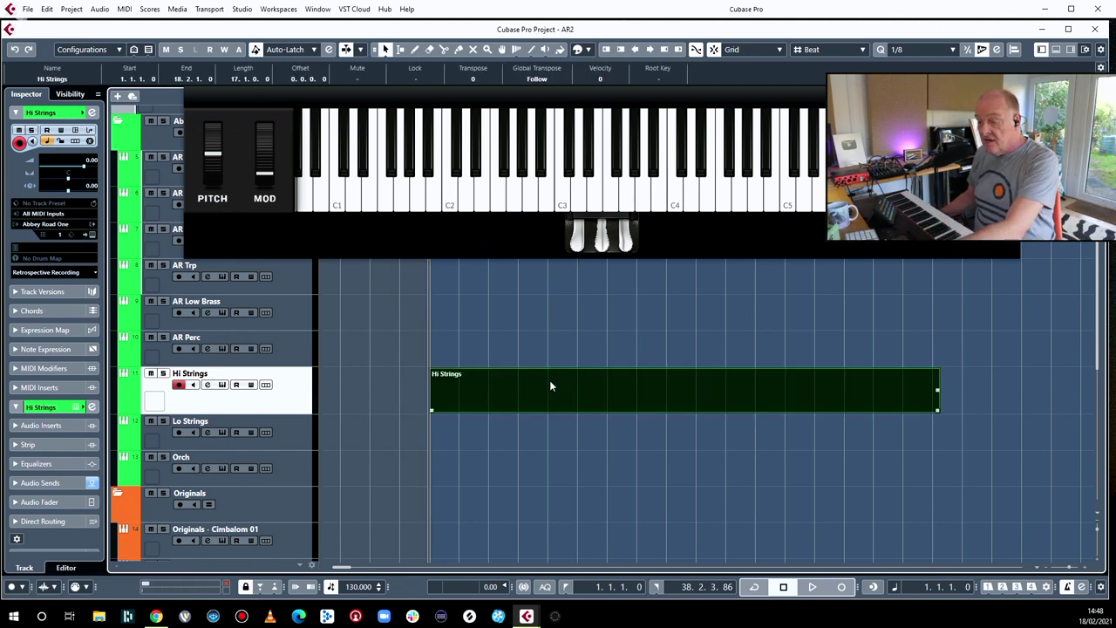
# - Open the Hi Strings part for note editing and place the on-screen piano keyboard below the note grid
pyautogui.doubleClick(549, 380)
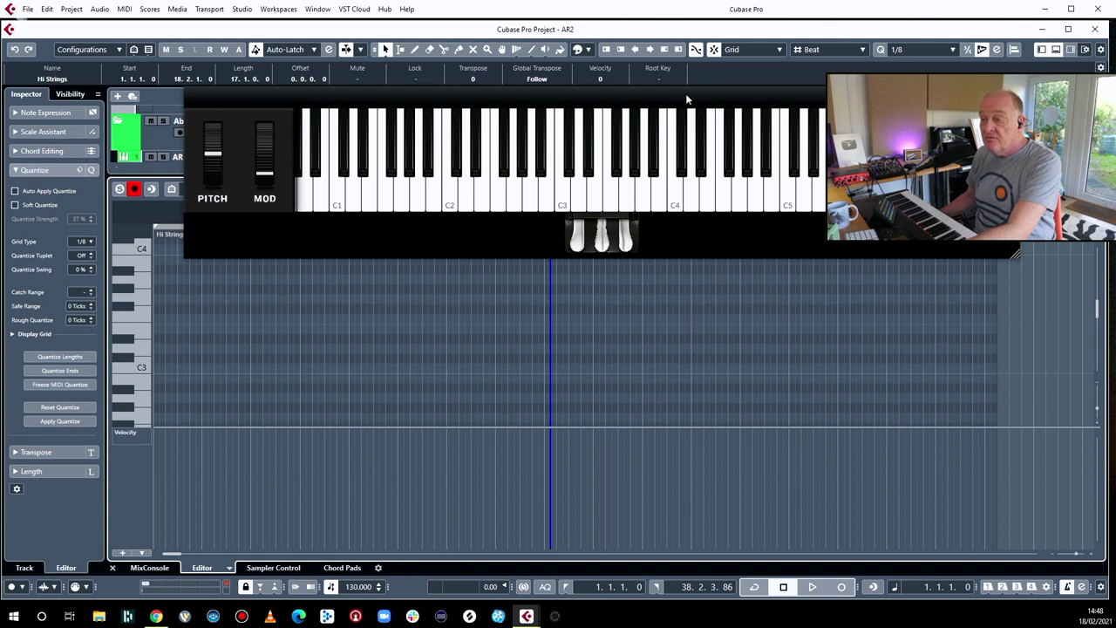
pyautogui.moveTo(686, 92); pyautogui.dragTo(815, 460)
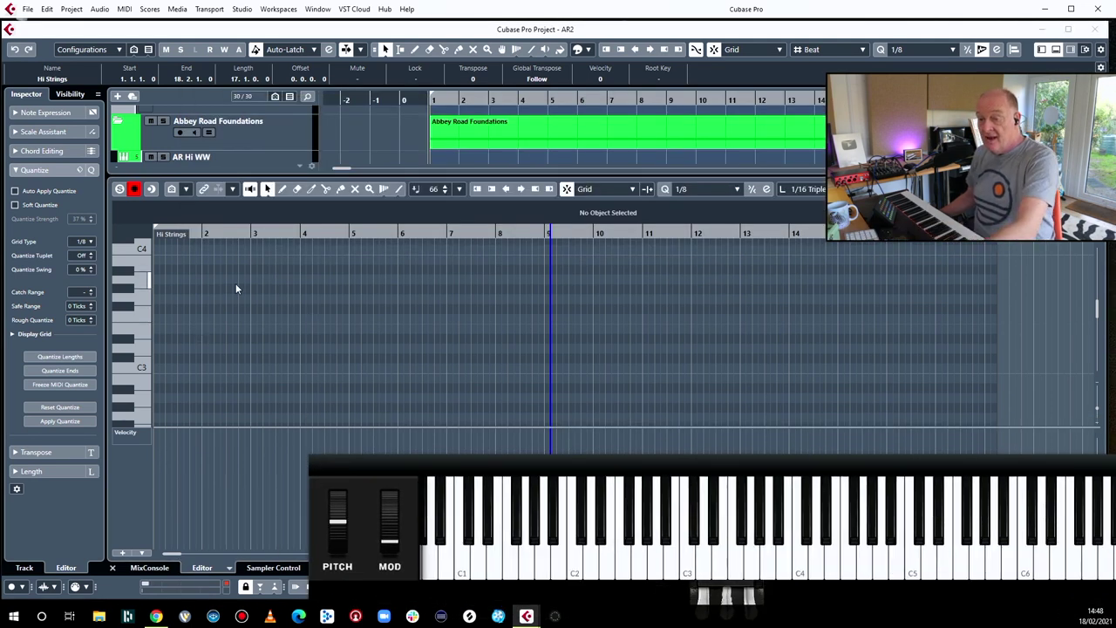
pyautogui.scroll(2, 236, 285)
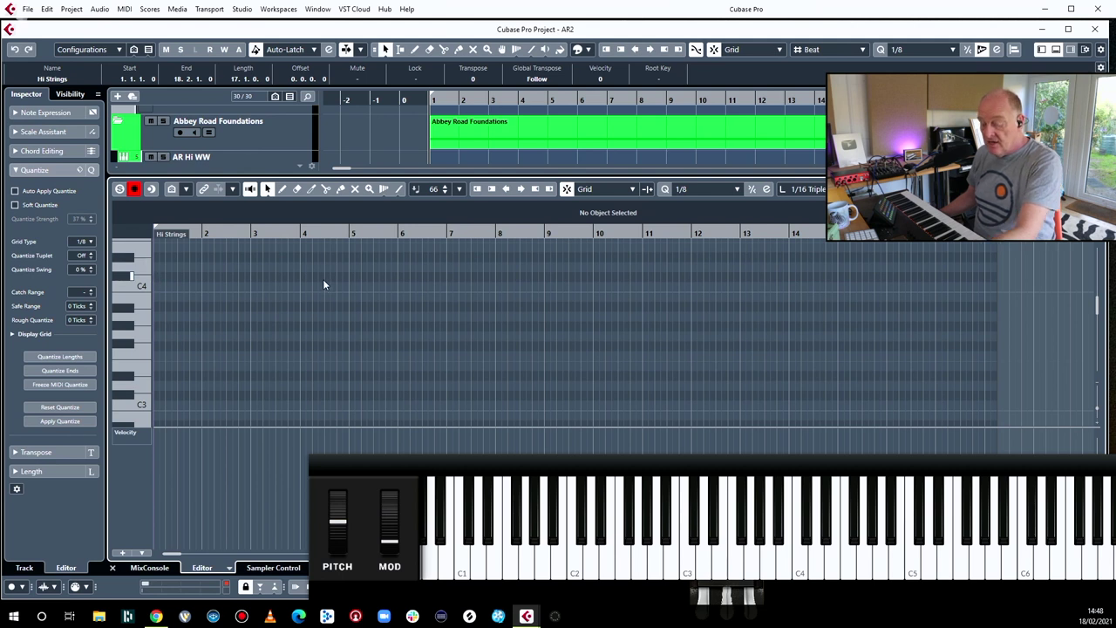
pyautogui.hscroll(-10, 323, 279)
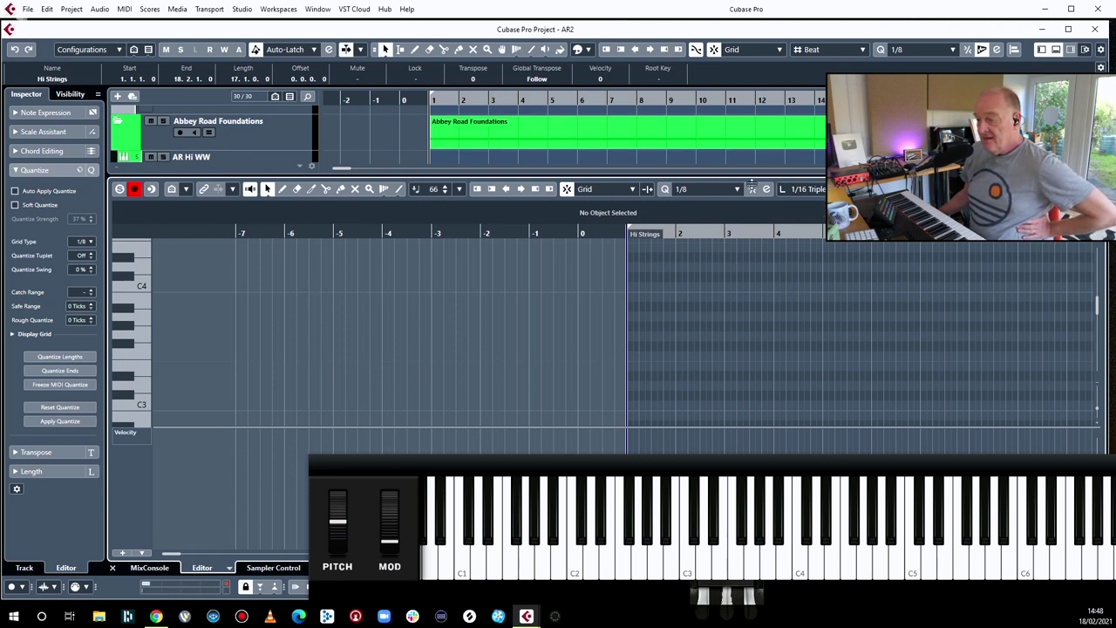
pyautogui.moveTo(752, 181); pyautogui.dragTo(752, 240)
# - Enable step input for the Hi Strings part and set its quantize value to 1/8 Triplet
pyautogui.click(958, 248)
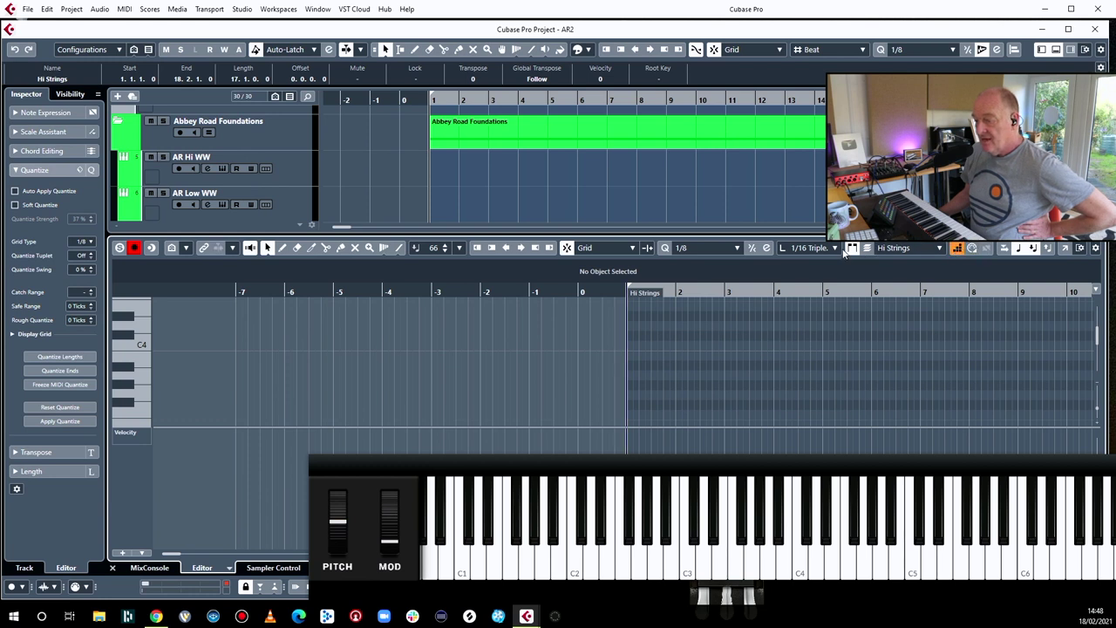
pyautogui.click(697, 248)
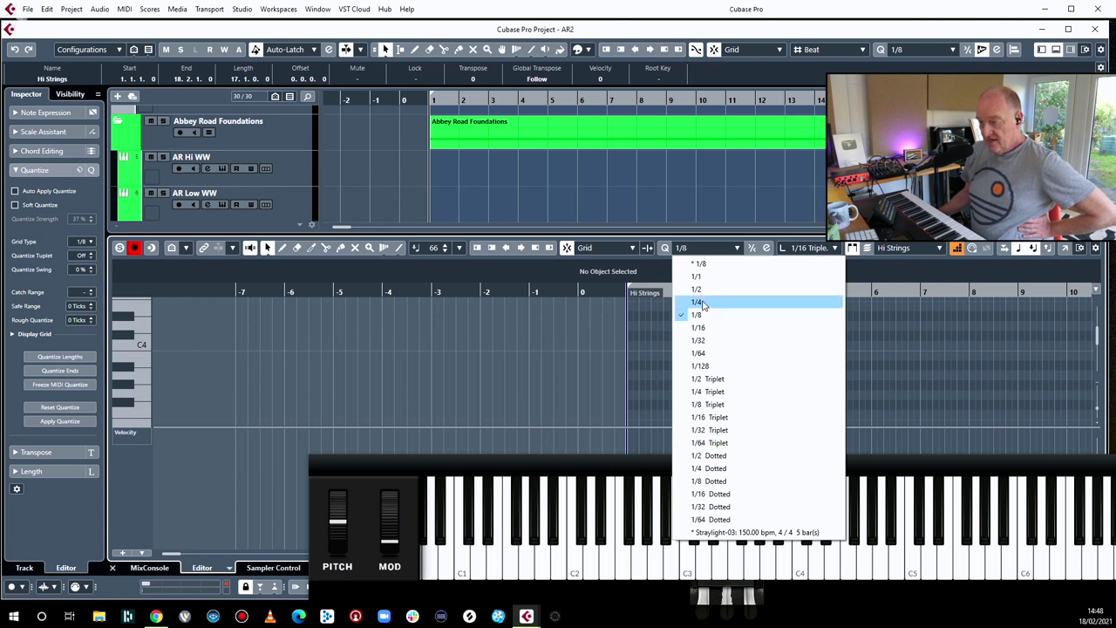
pyautogui.click(715, 405)
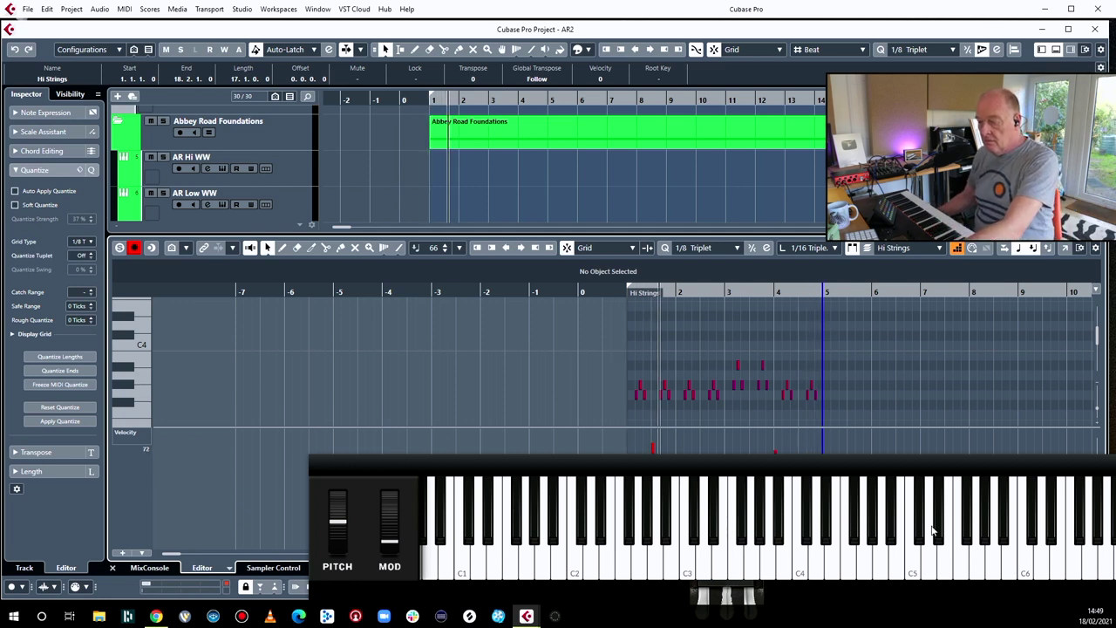
# - Enlarge the note editor, finish playing back the entered Hi Strings phrase, and hide the on-screen piano keyboard
pyautogui.moveTo(676, 233); pyautogui.dragTo(675, 126)
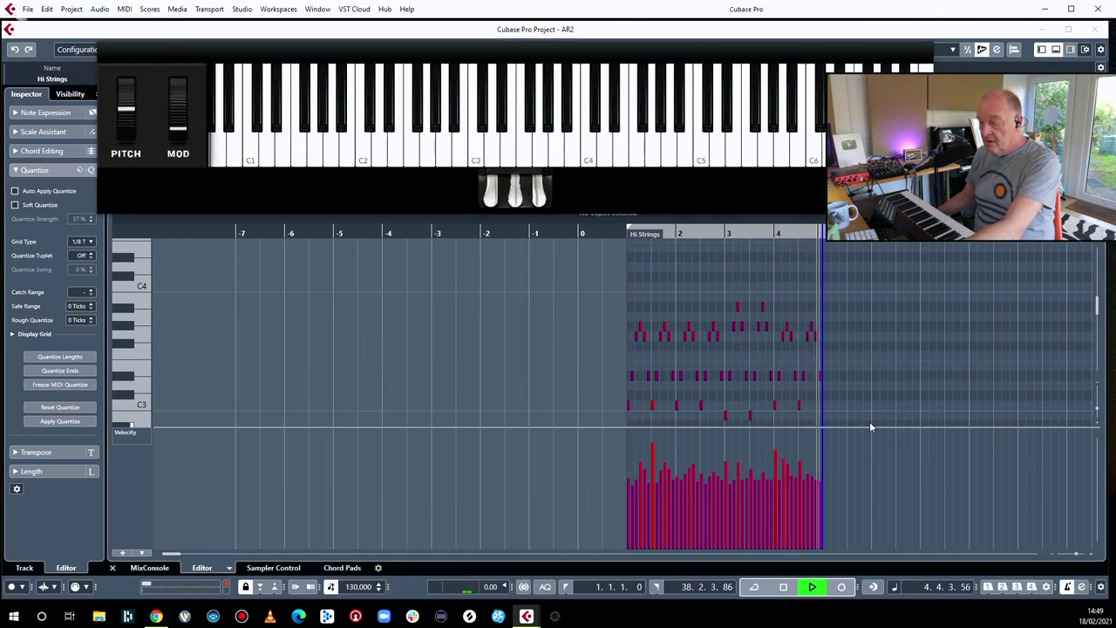
pyautogui.moveTo(664, 476)
pyautogui.mouseDown()
pyautogui.moveTo(787, 455)
pyautogui.moveTo(787, 465)
pyautogui.mouseUp()
pyautogui.press('space')
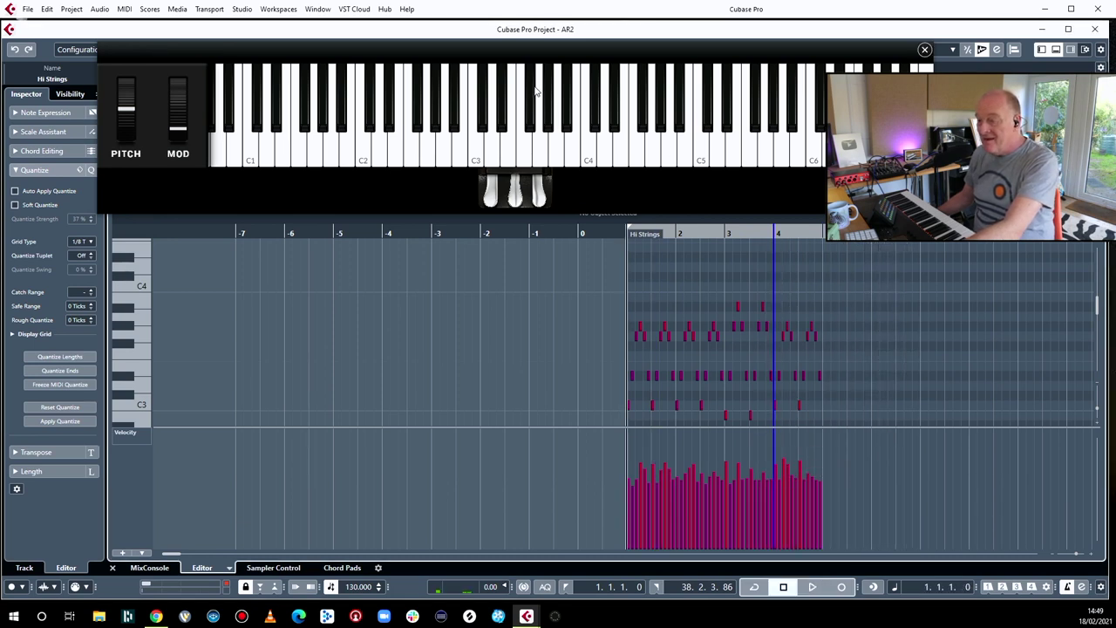
pyautogui.hotkey('alt', 'k')
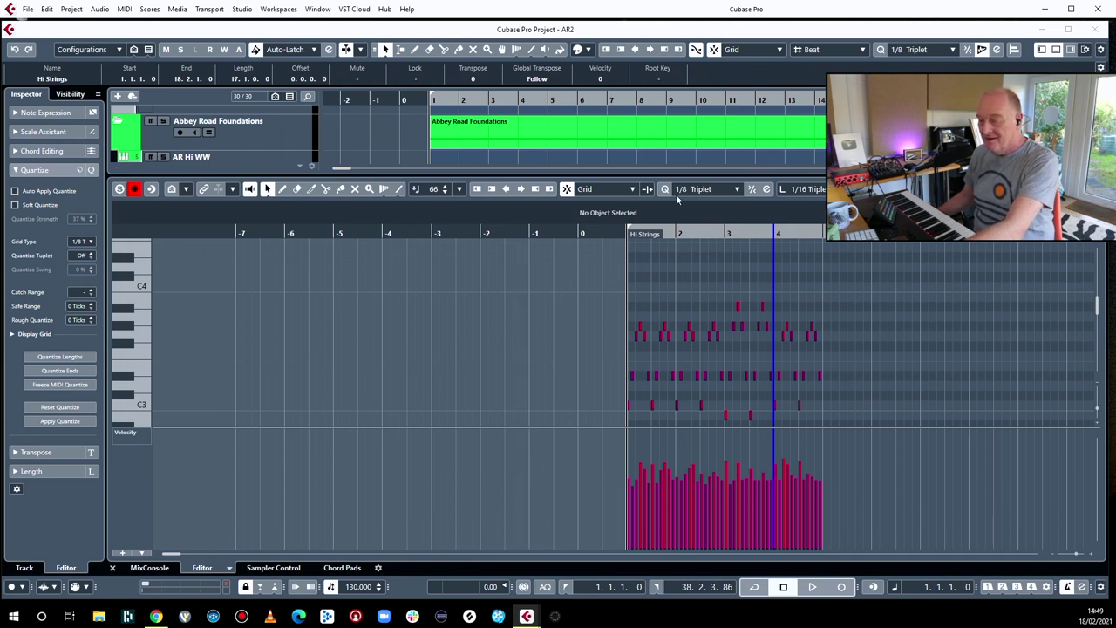
# - Enlarge the arrangement area and shorten the Hi Strings part so that it ends at bar 5
pyautogui.moveTo(674, 176); pyautogui.dragTo(659, 237)
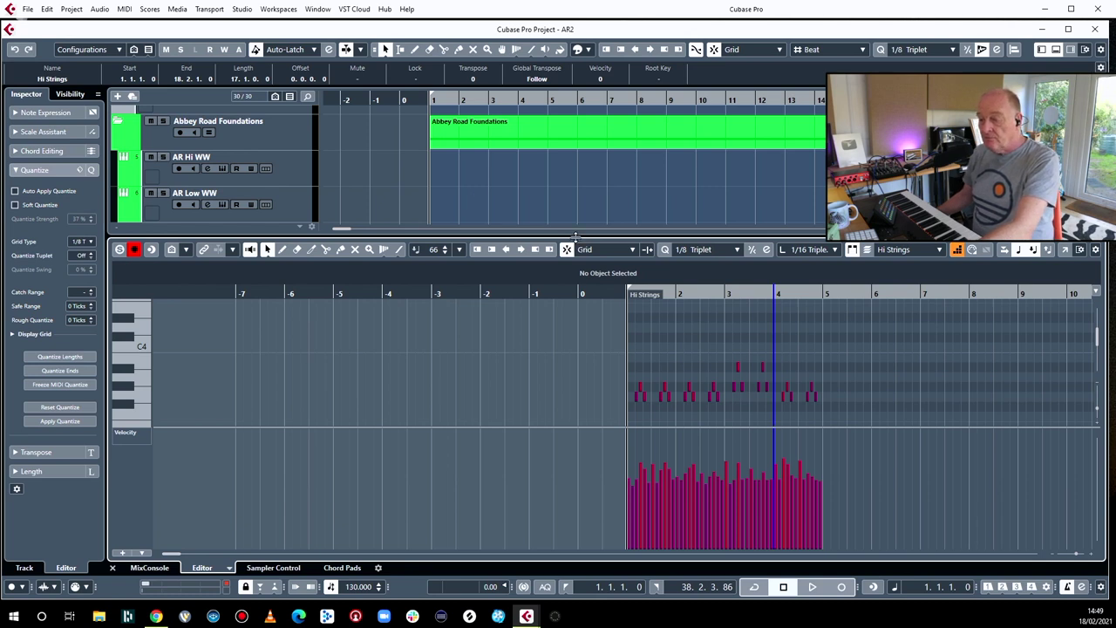
pyautogui.moveTo(575, 235); pyautogui.dragTo(583, 449)
pyautogui.scroll(-5, 567, 265)
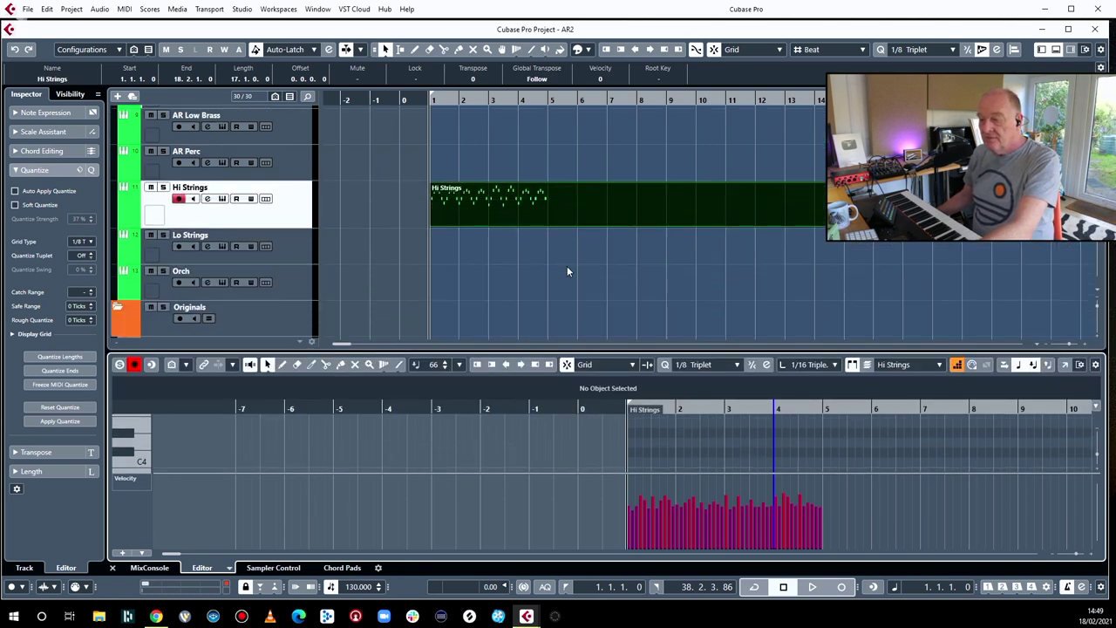
pyautogui.moveTo(828, 223); pyautogui.dragTo(544, 224)
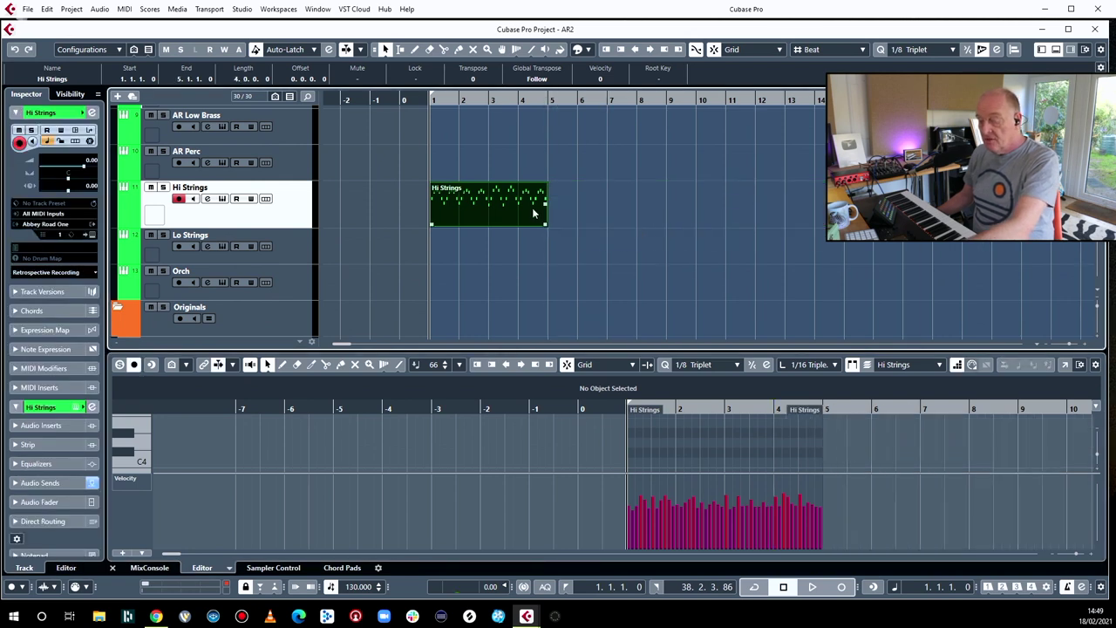
pyautogui.scroll(3, 532, 207)
pyautogui.scroll(3, 296, 147)
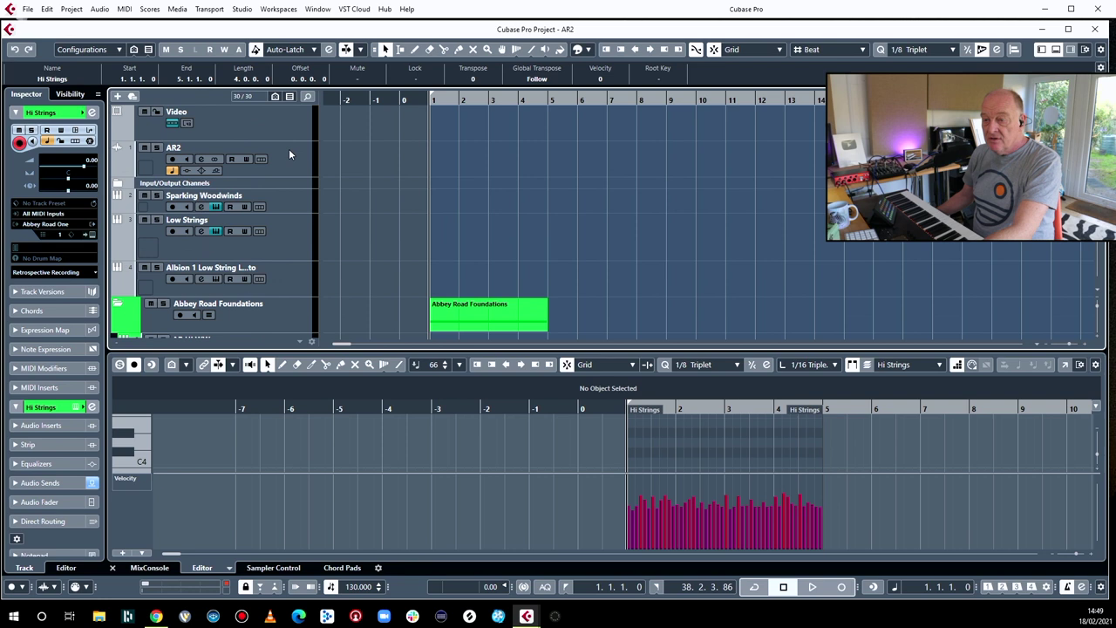
# - Paste the Hi Strings phrase onto the Sparking Woodwinds track at bar 1 and transpose it up 12 semitones
pyautogui.click(289, 204)
pyautogui.hotkey('ctrl', 'v')
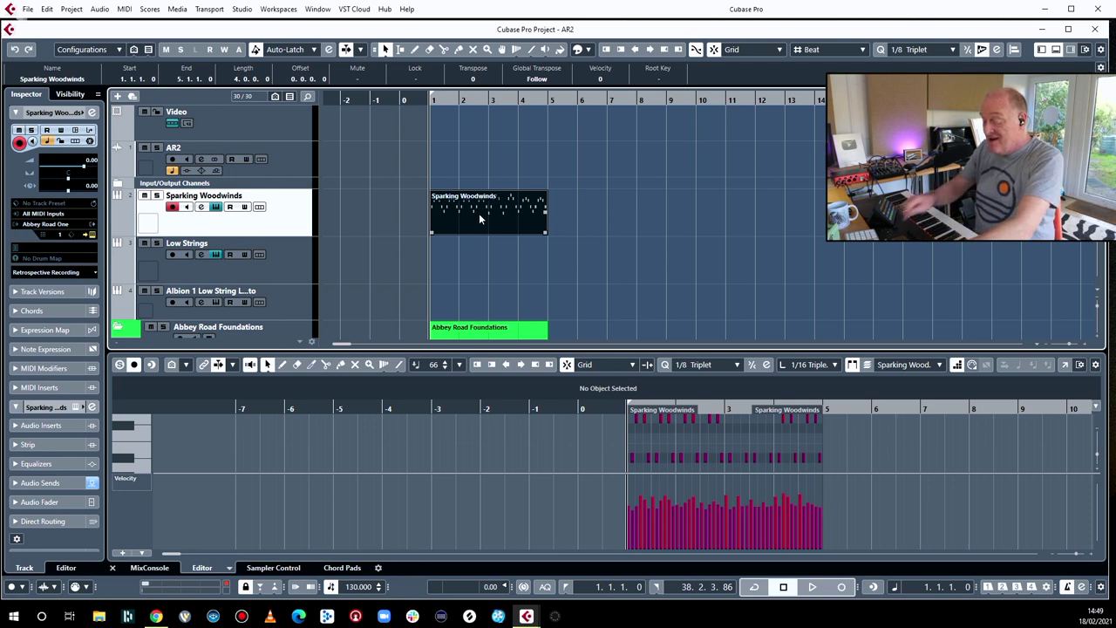
pyautogui.hotkey('ctrl', 't')
pyautogui.write('16')
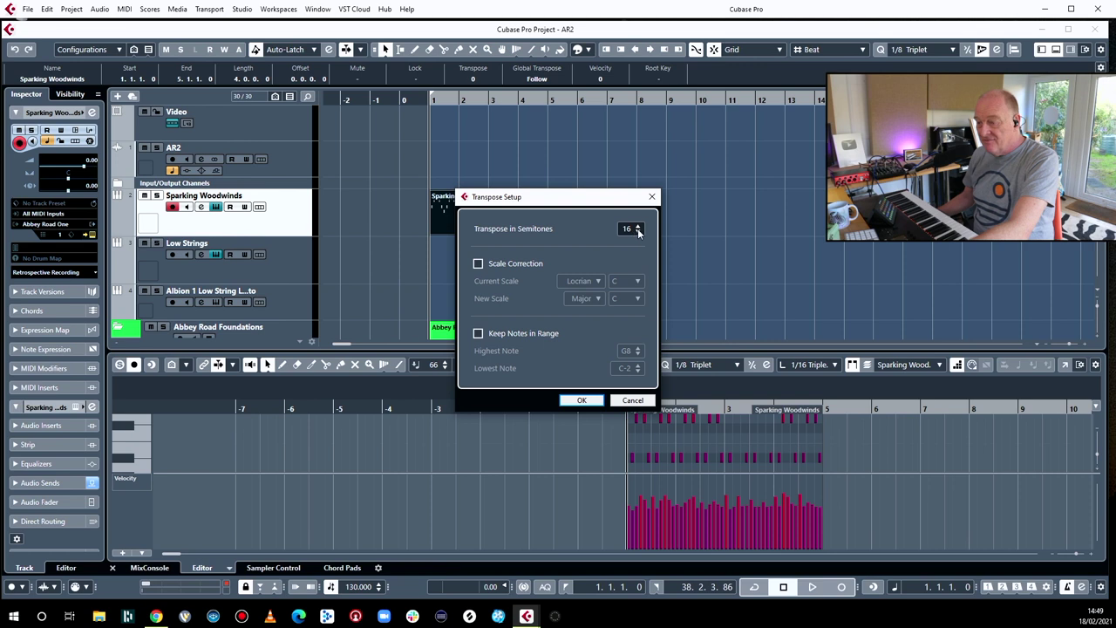
pyautogui.click(583, 399)
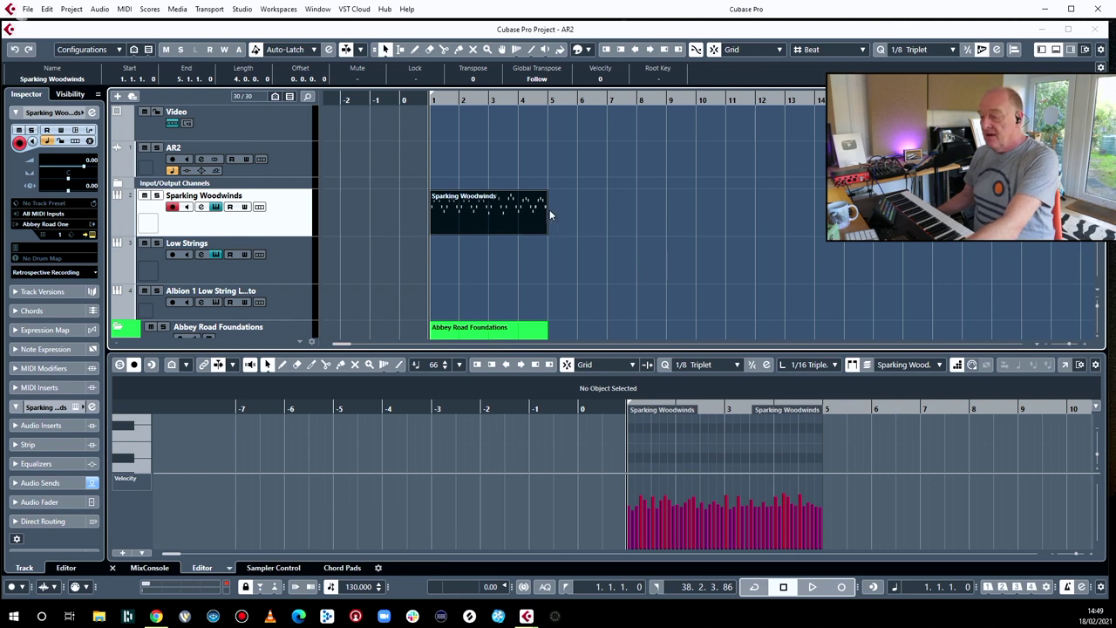
# - Open the Sparking Woodwinds part in an enlarged note editor and select all of its notes
pyautogui.doubleClick(515, 209)
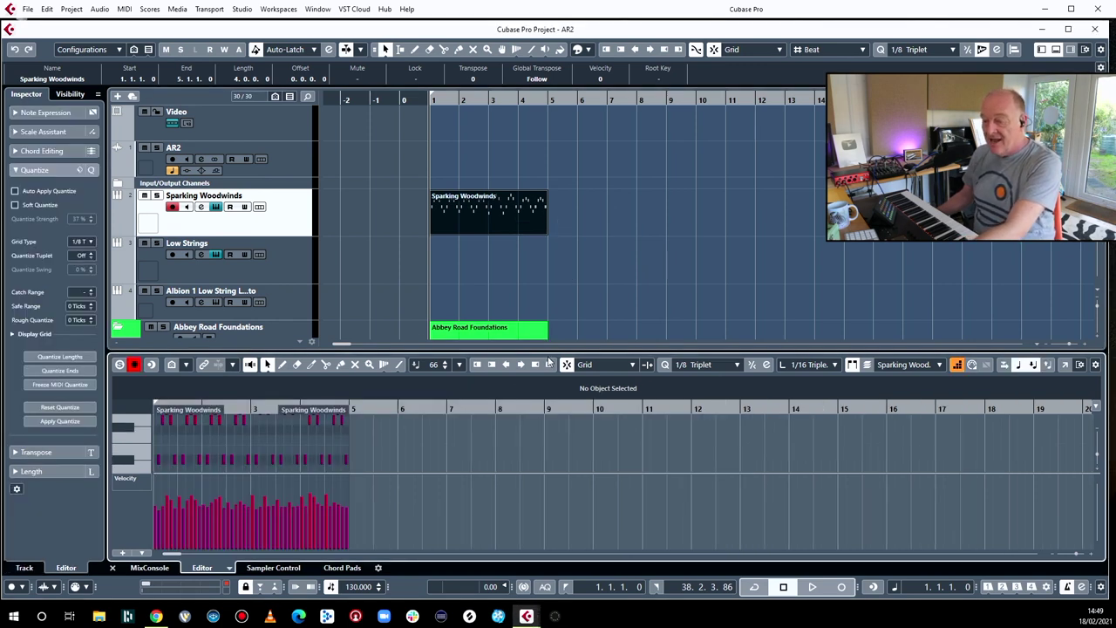
pyautogui.moveTo(550, 331); pyautogui.dragTo(552, 164)
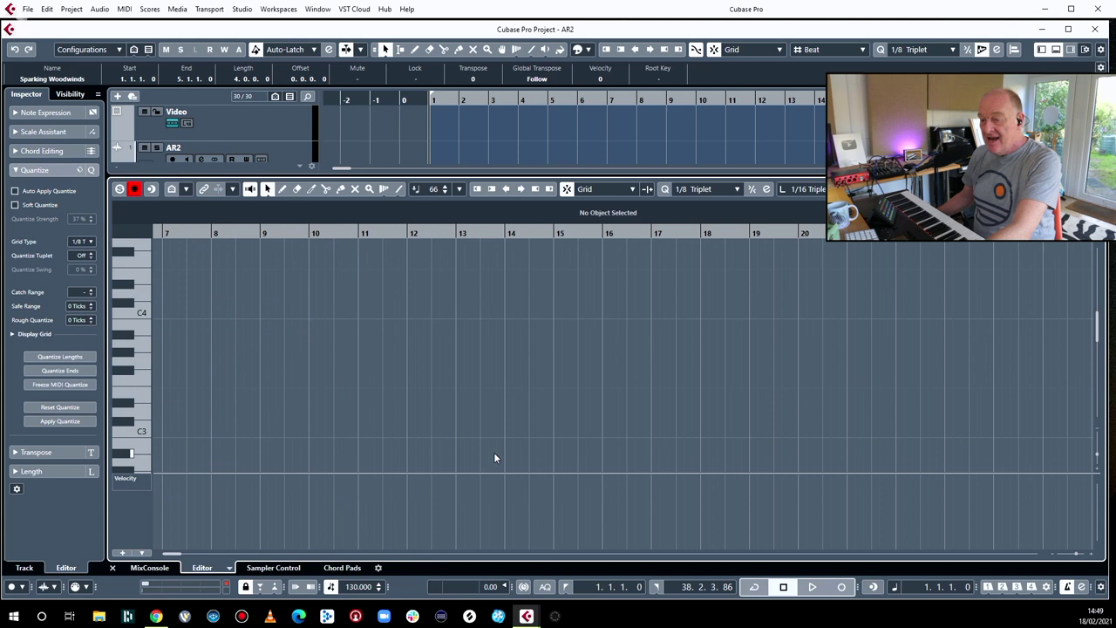
pyautogui.hscroll(-5, 510, 423)
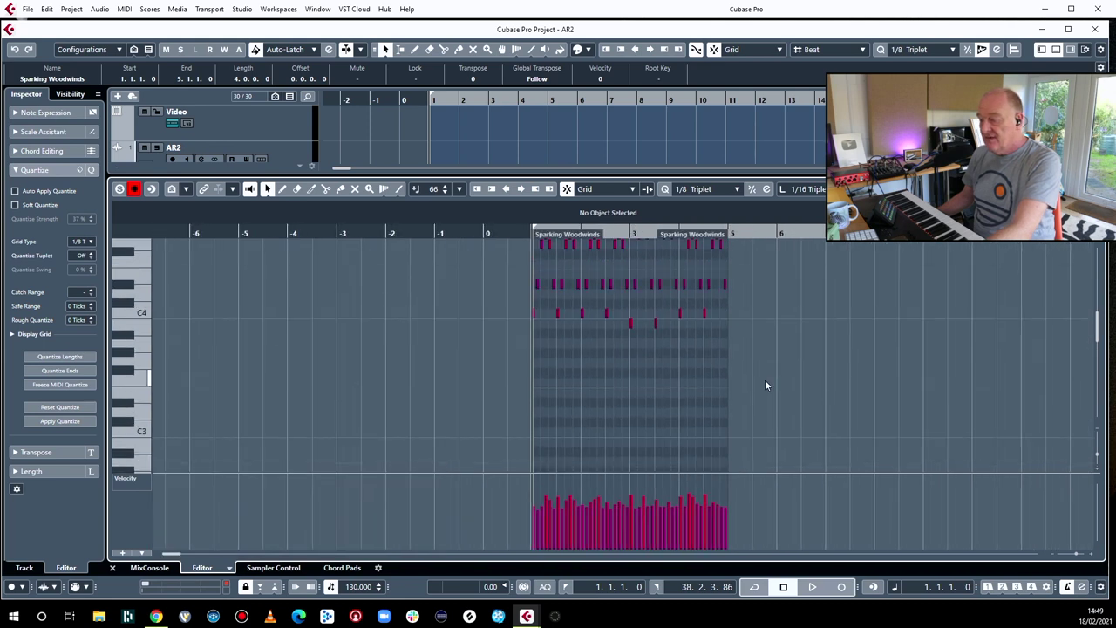
pyautogui.scroll(4, 767, 366)
pyautogui.moveTo(802, 308); pyautogui.dragTo(526, 406)
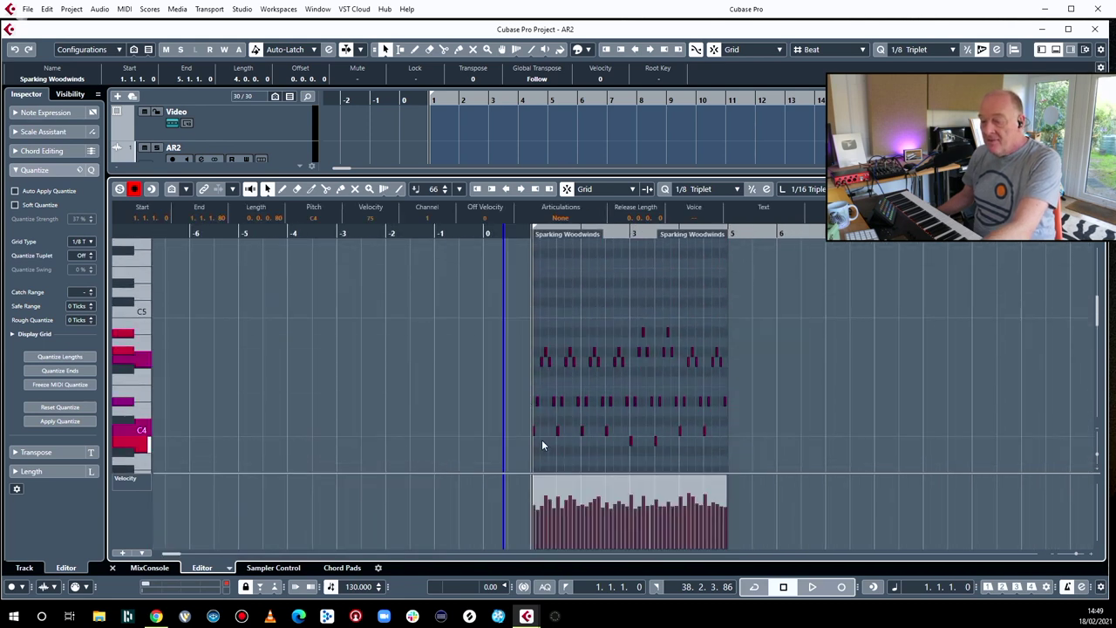
# - Lengthen all the selected woodwind notes to 0.0.2.0 by extending the first C4 note, and play the phrase back
pyautogui.scroll(3, 535, 436)
pyautogui.press('h')
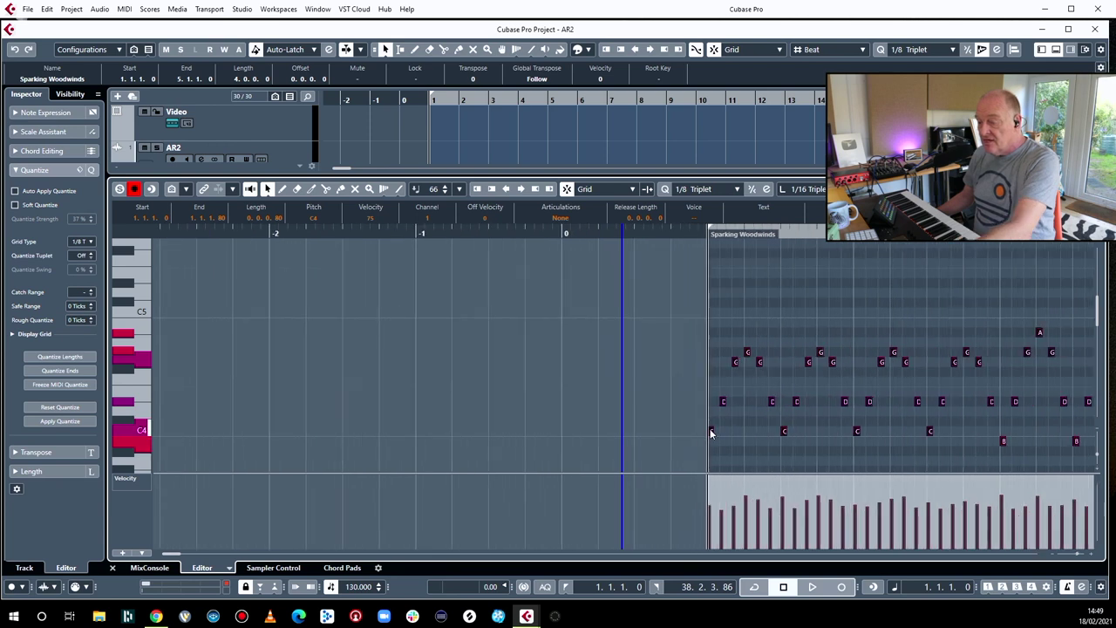
pyautogui.moveTo(713, 433); pyautogui.dragTo(715, 434)
pyautogui.click(741, 424)
pyautogui.press('space')
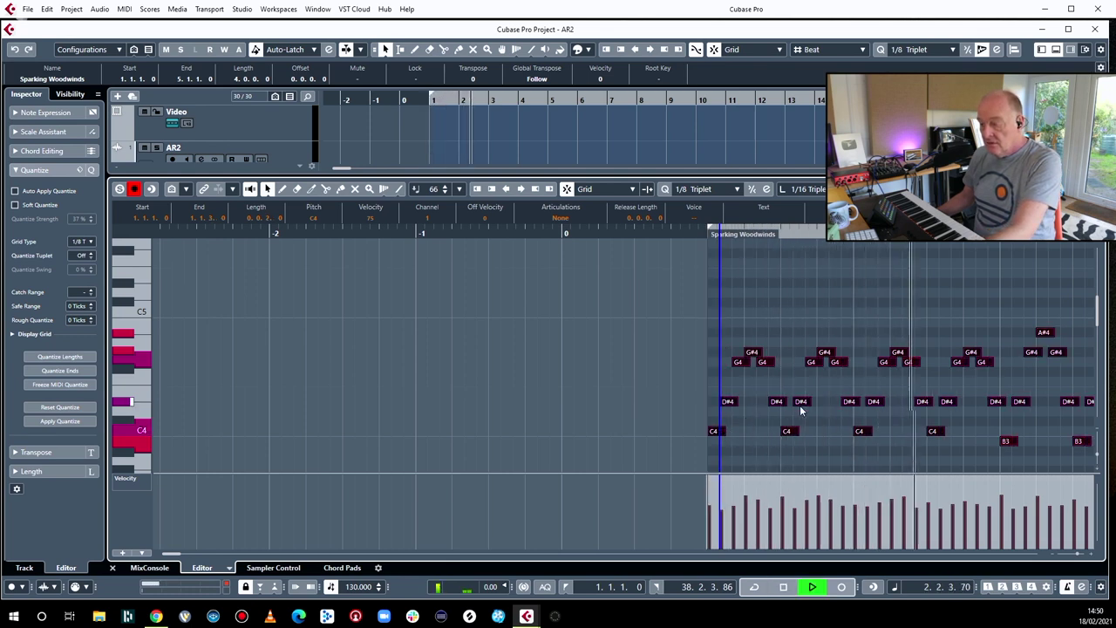
pyautogui.press('f')
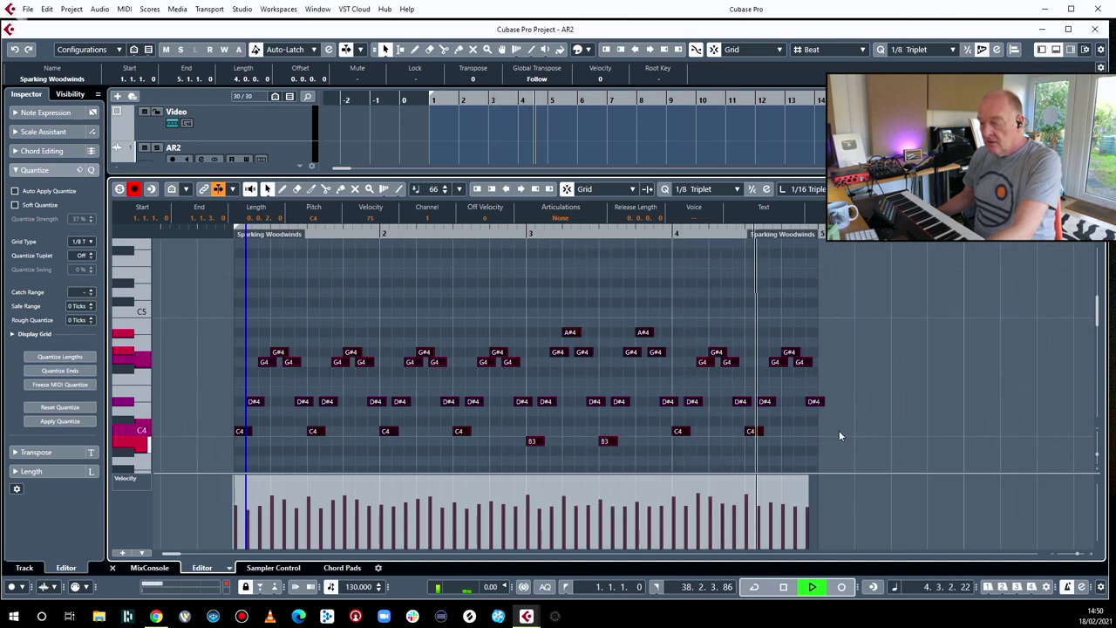
pyautogui.press('space')
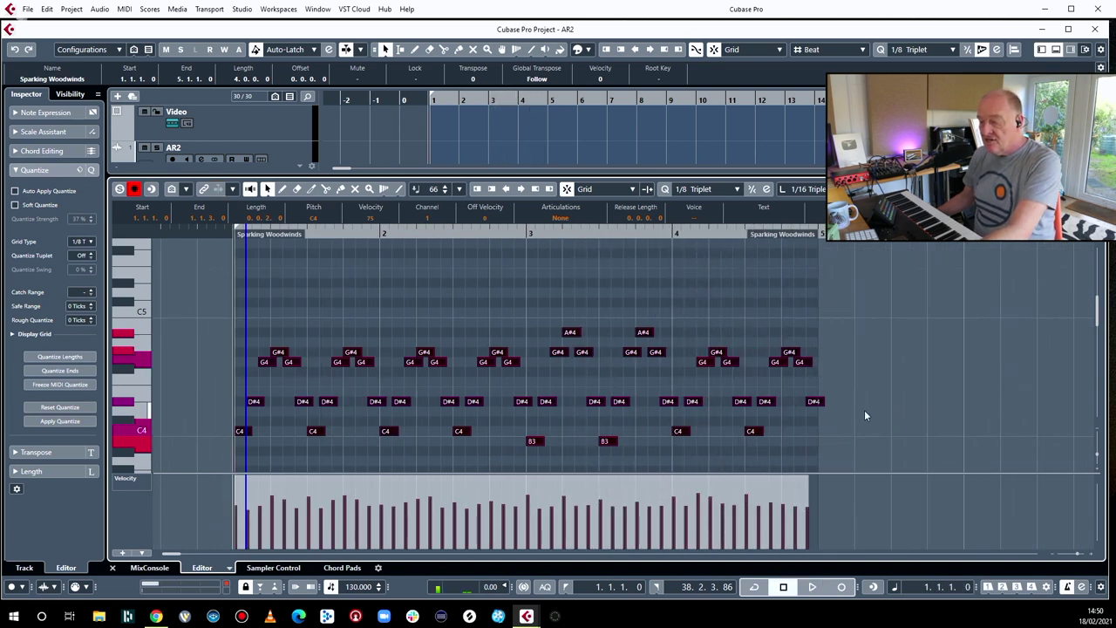
# - Shorten the final D#4 note of the woodwind phrase so that it ends exactly at bar 5
pyautogui.click(866, 416)
pyautogui.click(823, 401)
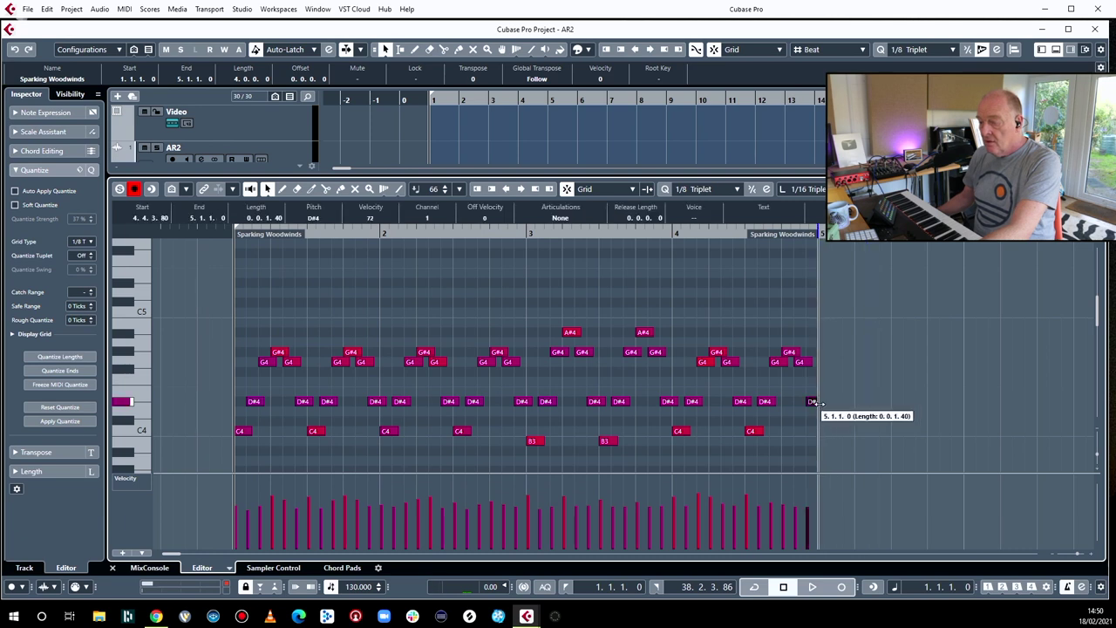
# - Transpose all the woodwind notes up 12 semitones, then listen to the phrase with the note editor closed
pyautogui.hotkey('ctrl', 'a')
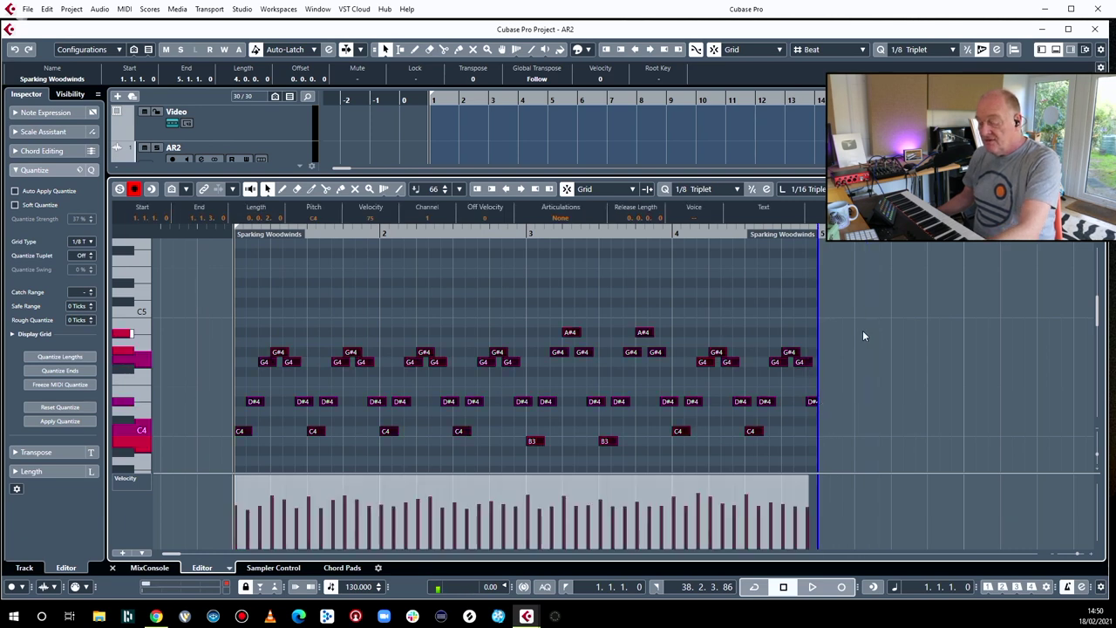
pyautogui.hotkey('ctrl', 't')
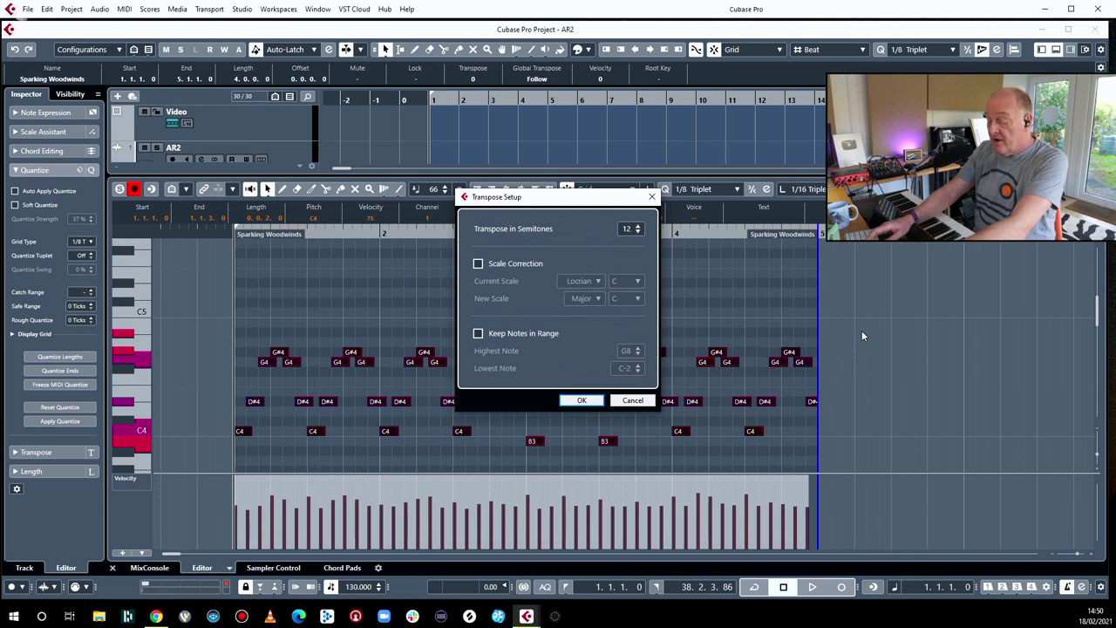
pyautogui.press('Return')
pyautogui.press('space')
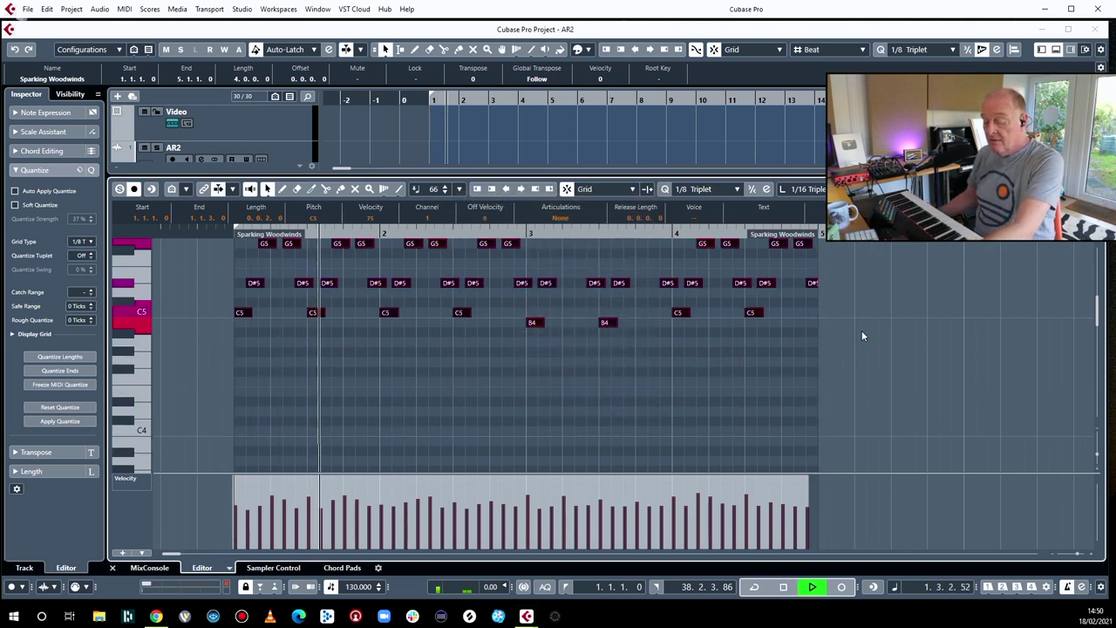
pyautogui.hotkey('ctrl', 'z')
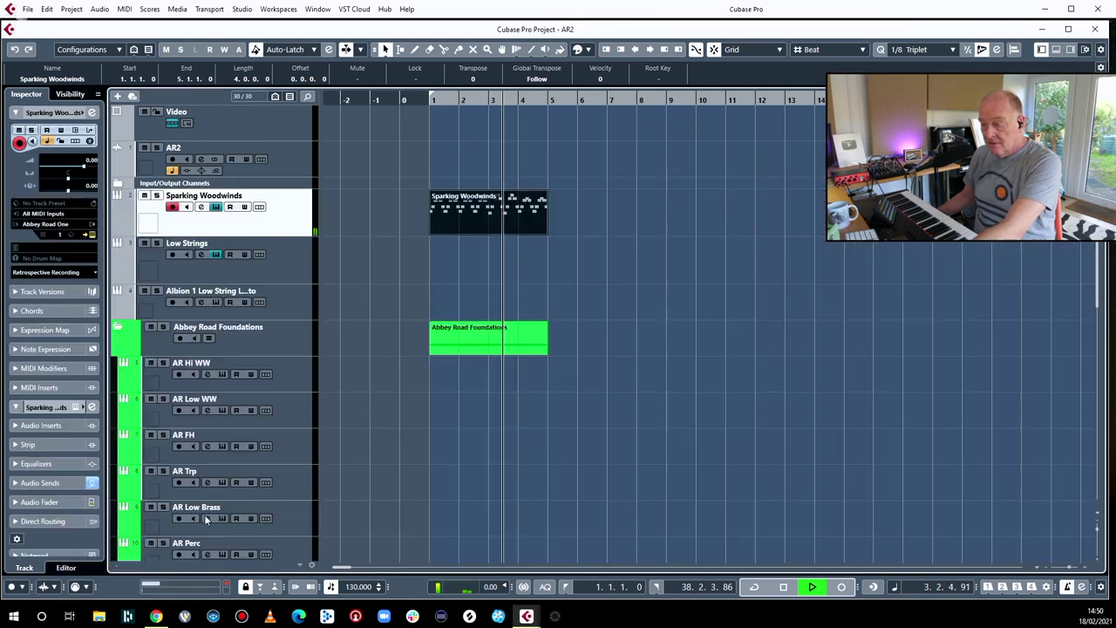
pyautogui.click(112, 568)
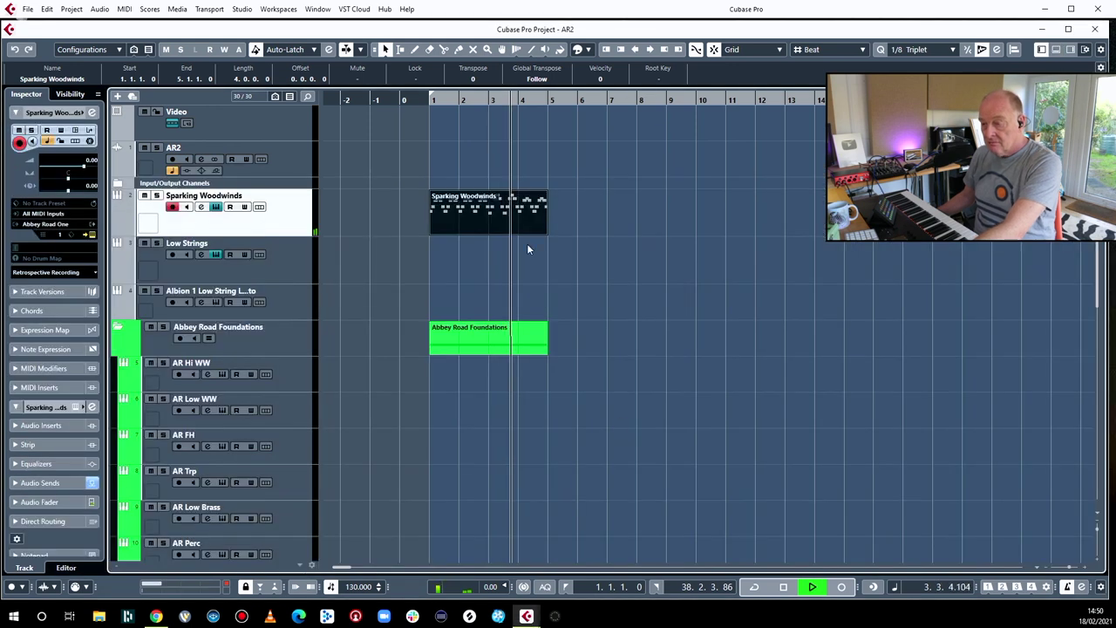
pyautogui.press('space')
# - Render the Sparking Woodwinds part in place as audio and mute the rendered track
pyautogui.click(501, 219)
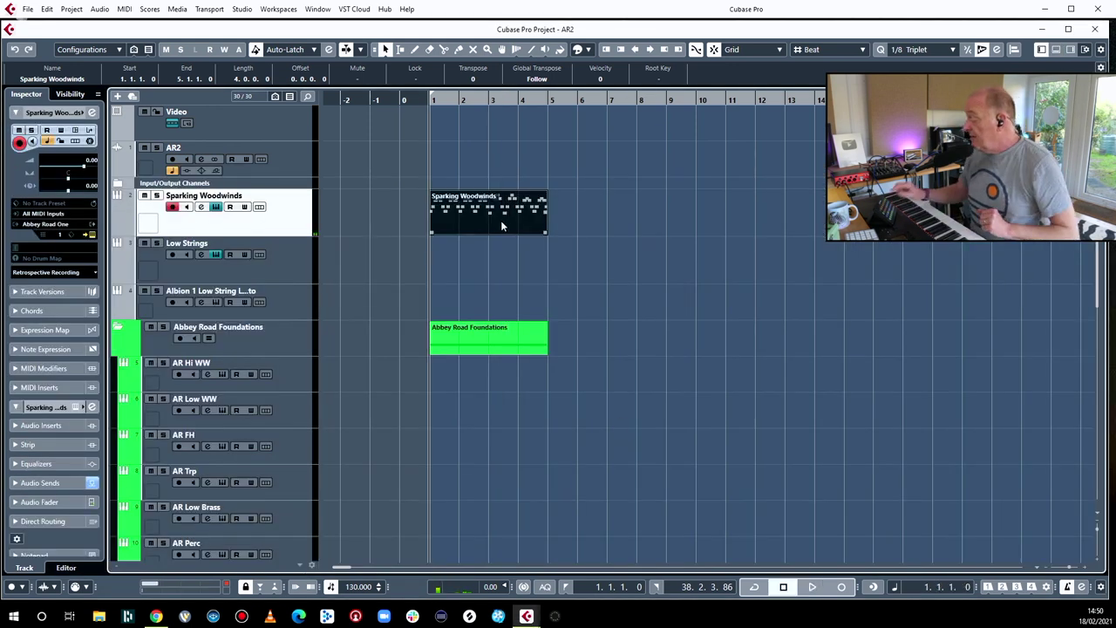
pyautogui.hotkey('ctrl', 'shift', 'r')
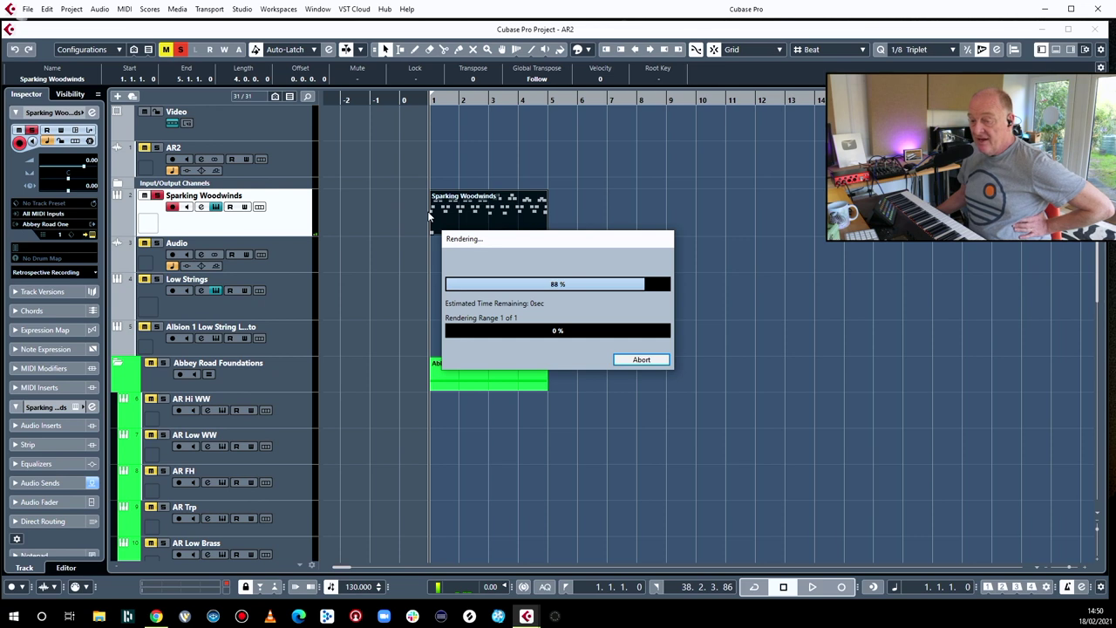
pyautogui.moveTo(487, 241)
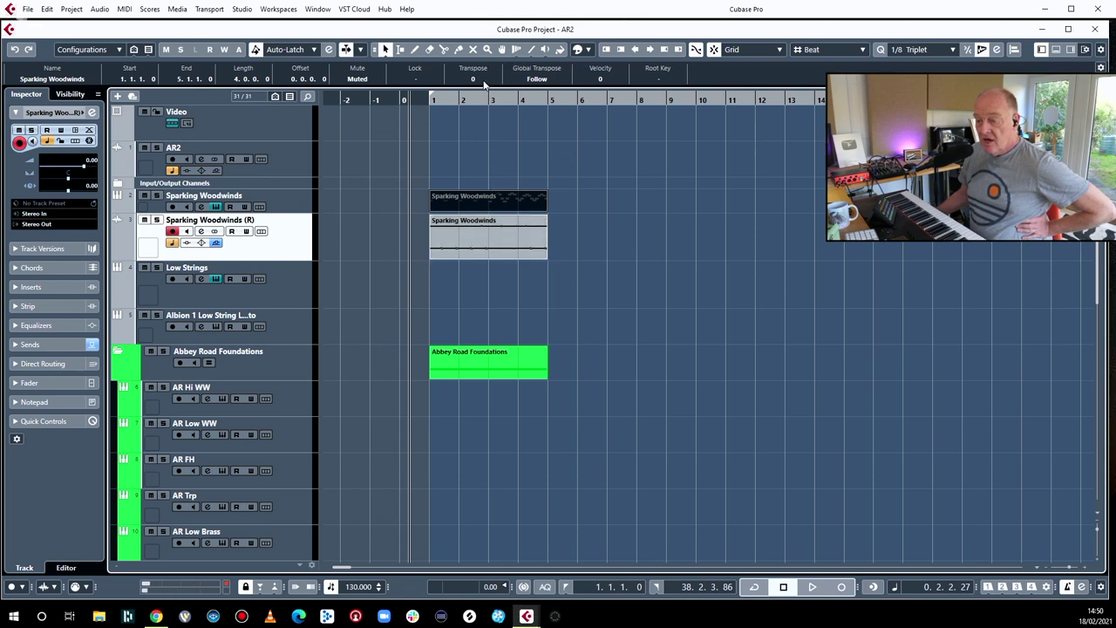
pyautogui.click(144, 220)
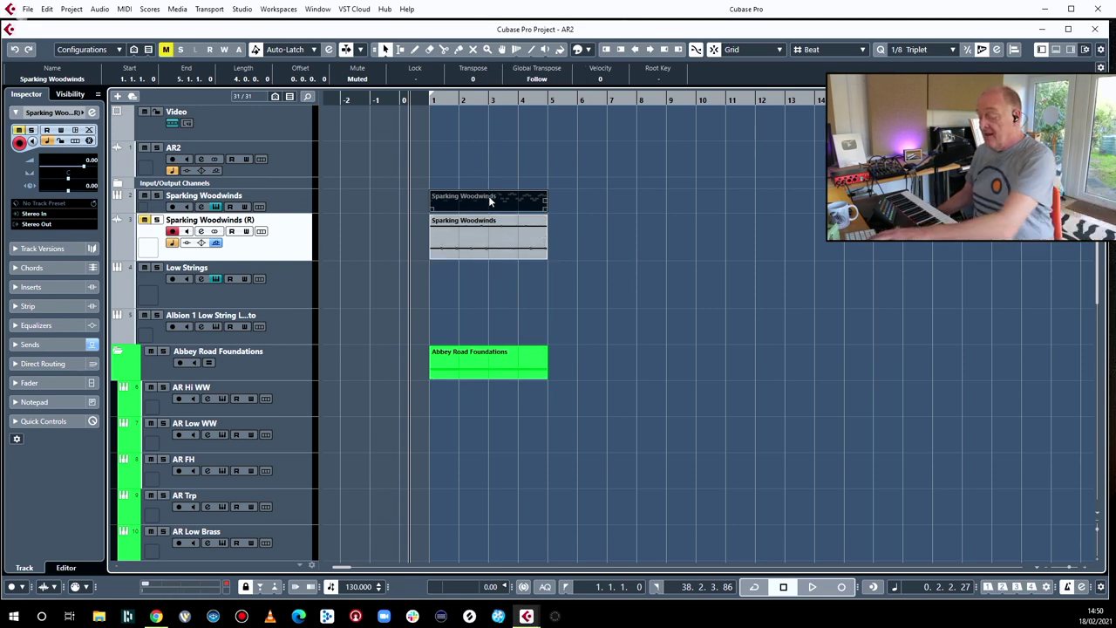
# - Delete the muted Sparking Woodwinds MIDI part and record a new chord pattern on its track, repeating the take twice
pyautogui.press('Delete')
pyautogui.click(291, 198)
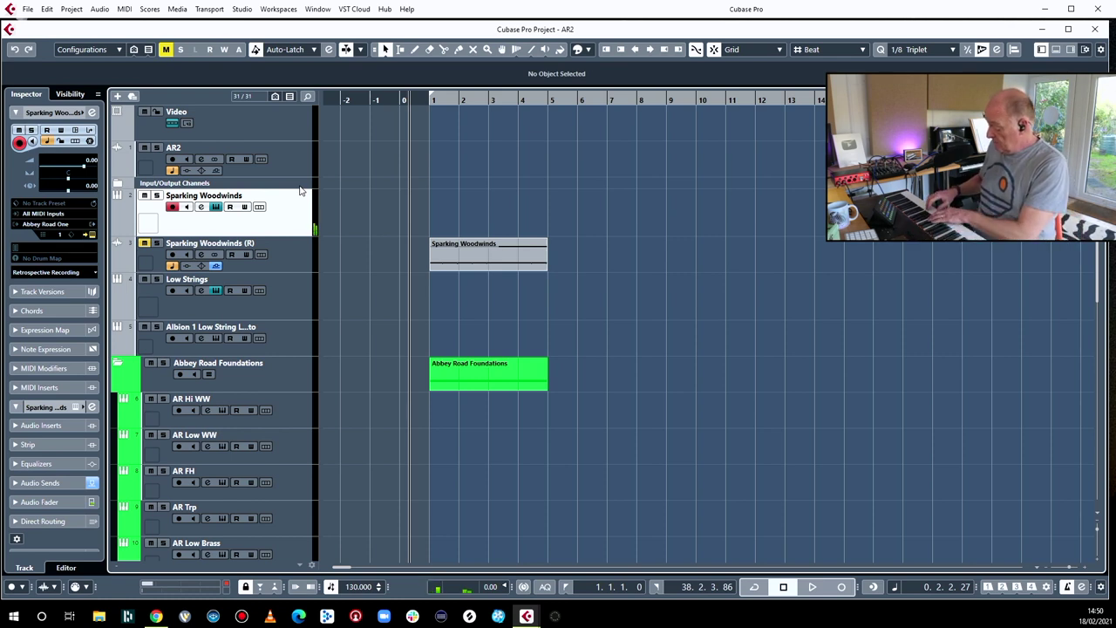
pyautogui.press('KP_Multiply')
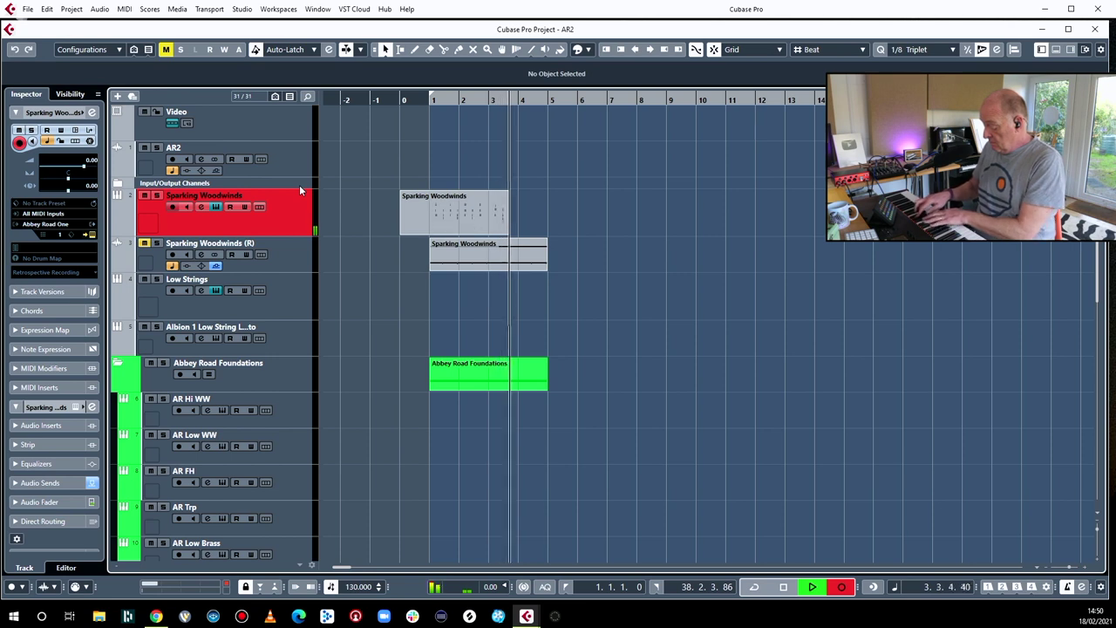
pyautogui.press('space')
pyautogui.press('KP_Multiply')
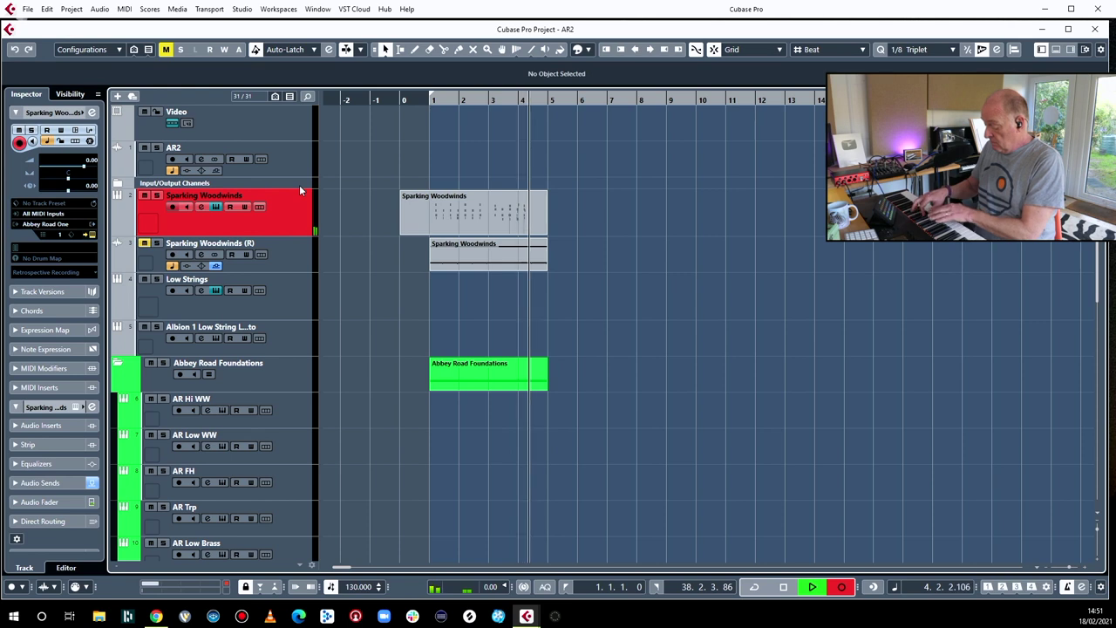
pyautogui.press('space')
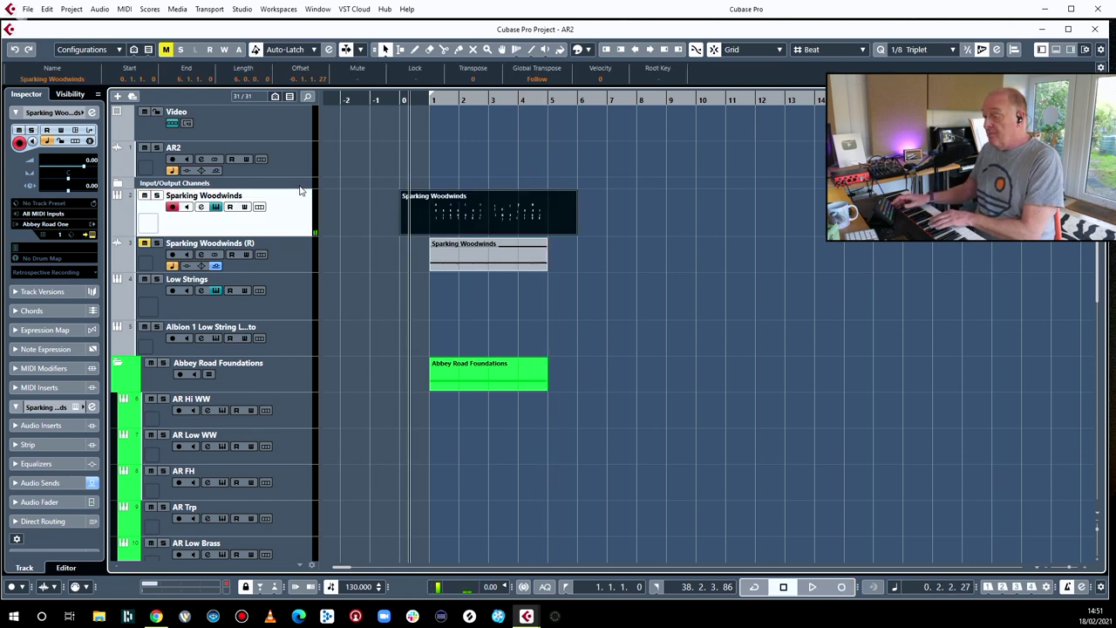
pyautogui.press('KP_Multiply')
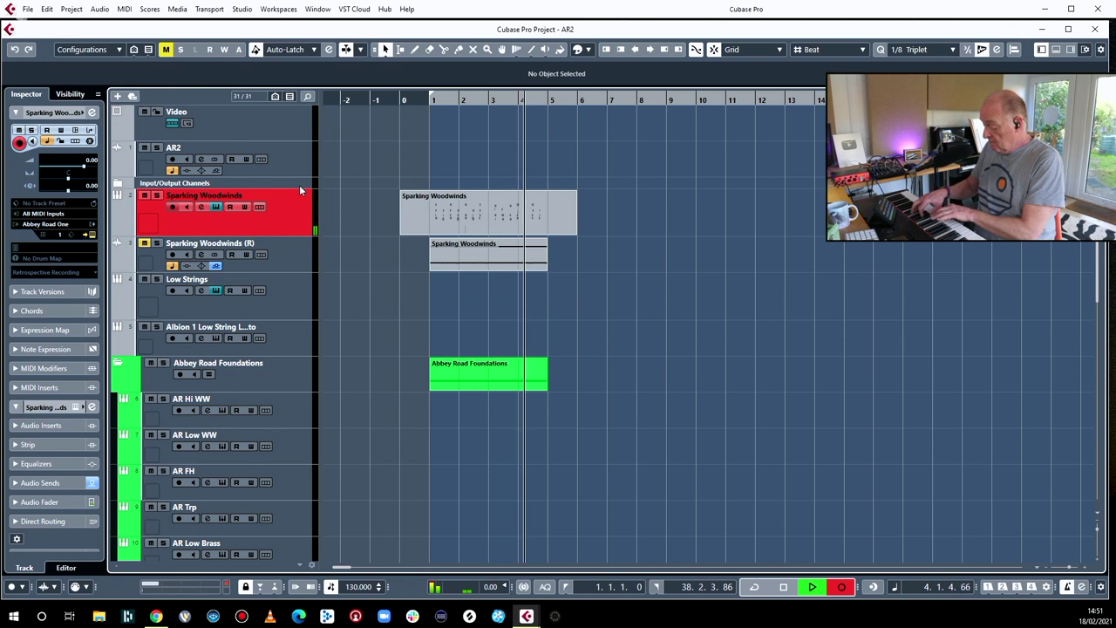
pyautogui.press('space')
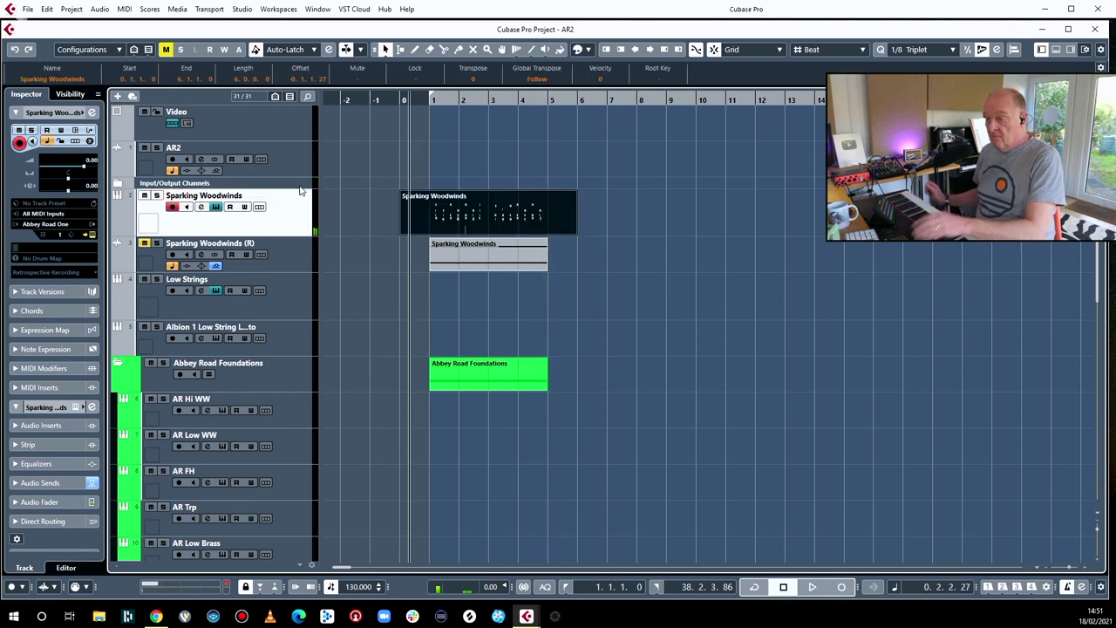
# - Trim the recorded Sparking Woodwinds part to run from bar 1 to bar 5 and open it with all notes selected
pyautogui.moveTo(400, 231); pyautogui.dragTo(430, 231)
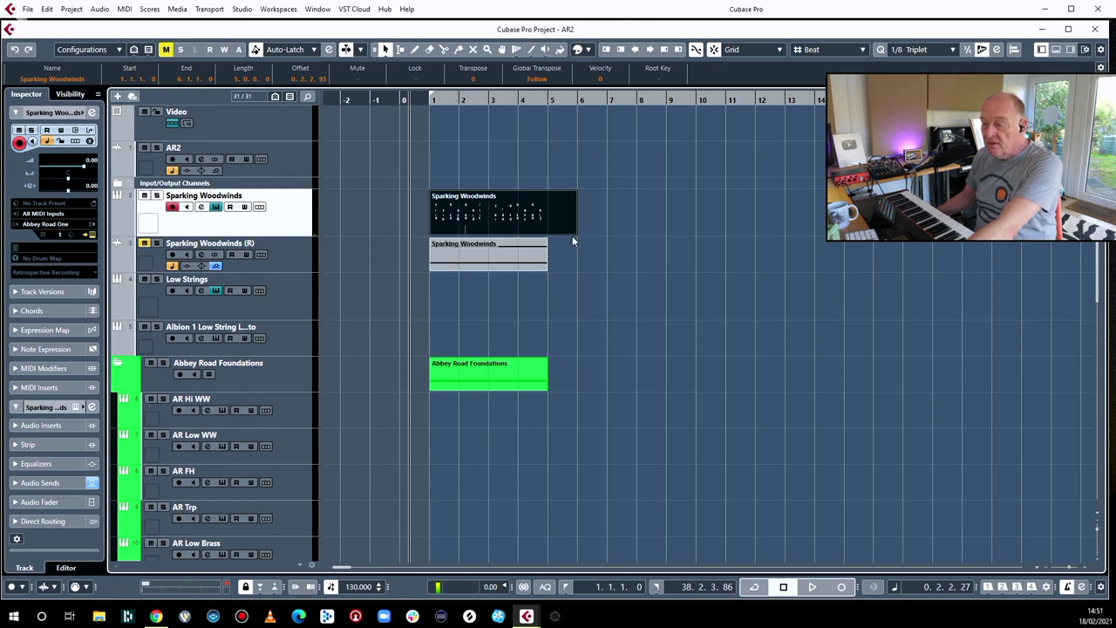
pyautogui.moveTo(572, 233); pyautogui.dragTo(548, 233)
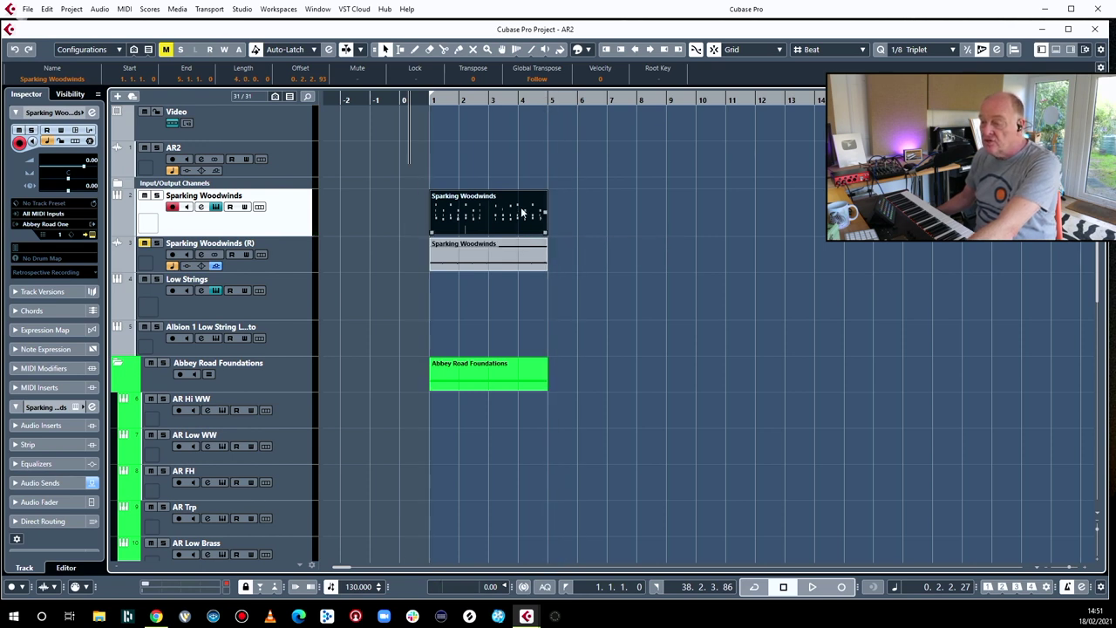
pyautogui.doubleClick(522, 212)
pyautogui.hotkey('ctrl', 'a')
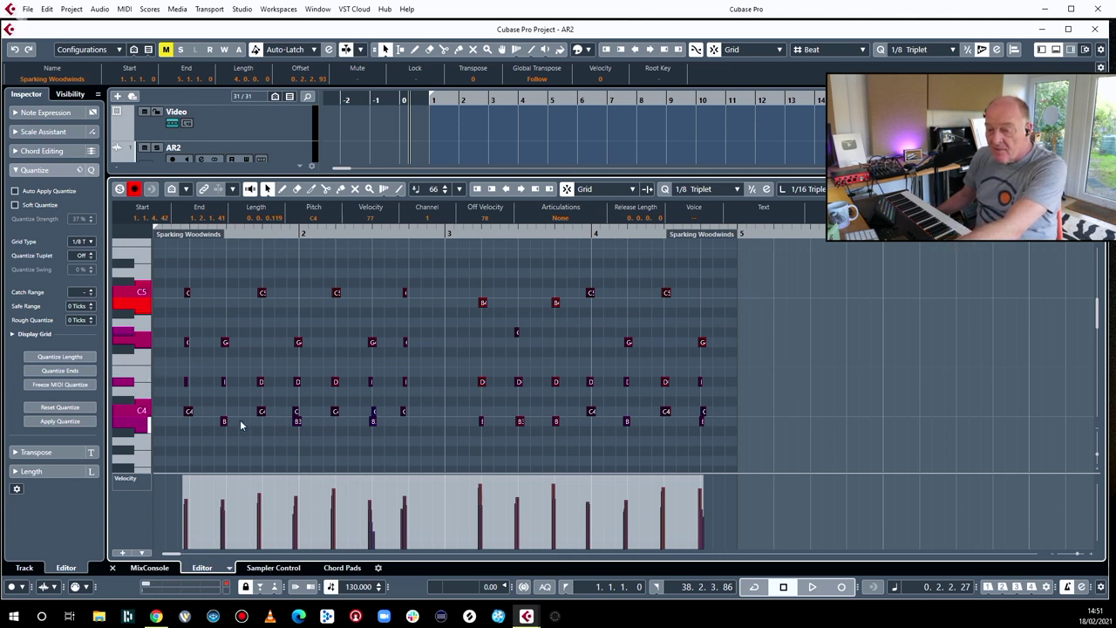
# - Listen to the recorded woodwind chords, examine the adjacent C4 and B3 notes just before bar 2, and close the note editor
pyautogui.press('space')
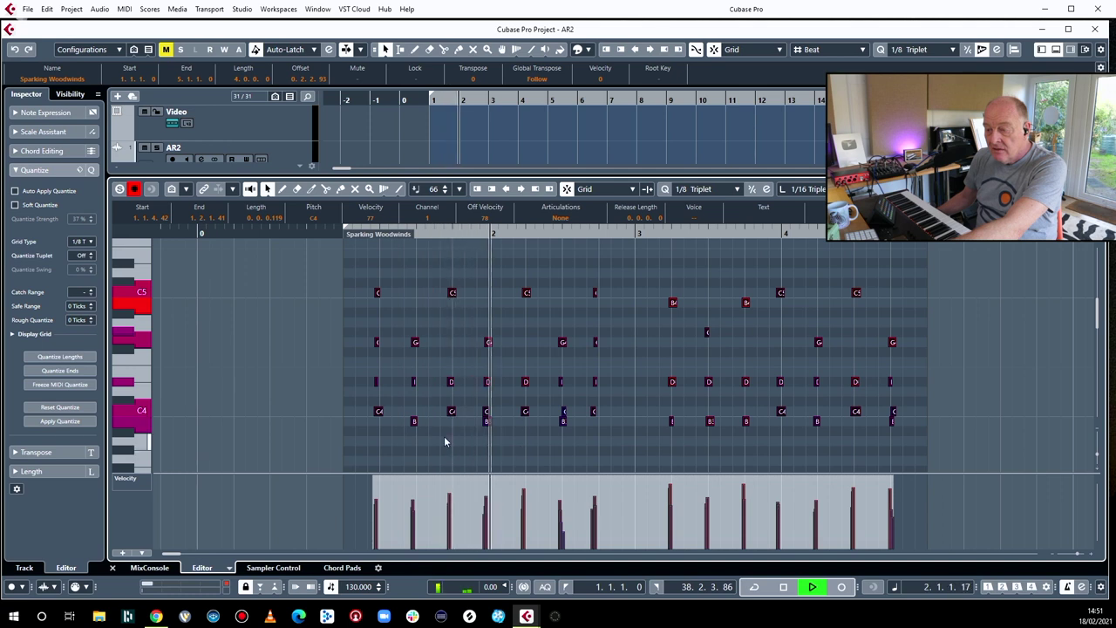
pyautogui.press('space')
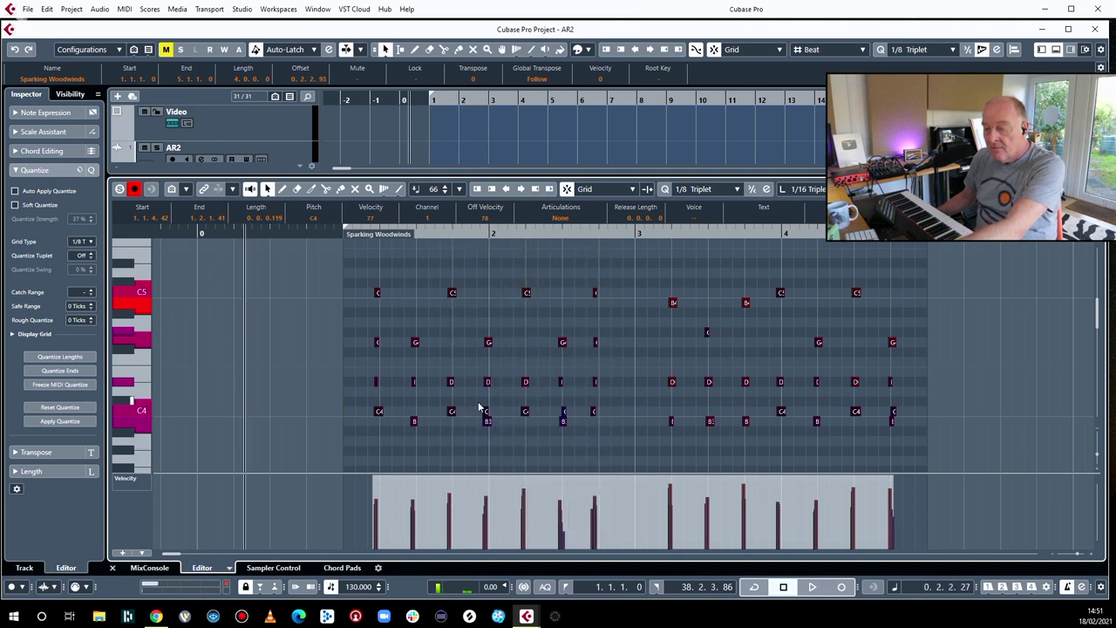
pyautogui.click(480, 407)
pyautogui.moveTo(490, 418); pyautogui.dragTo(487, 421)
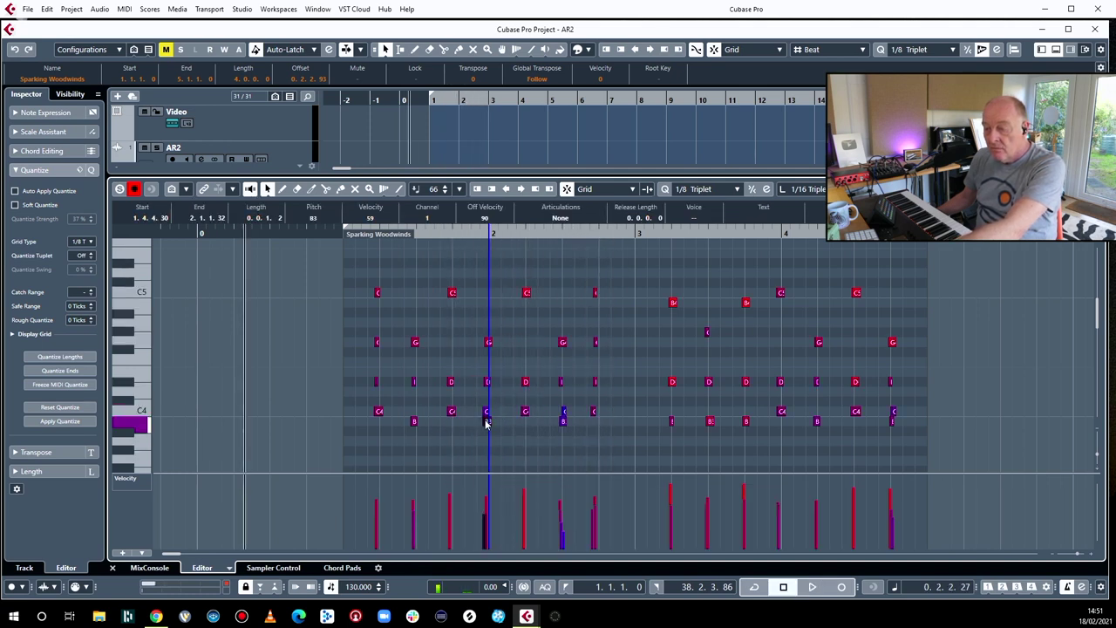
pyautogui.click(485, 410)
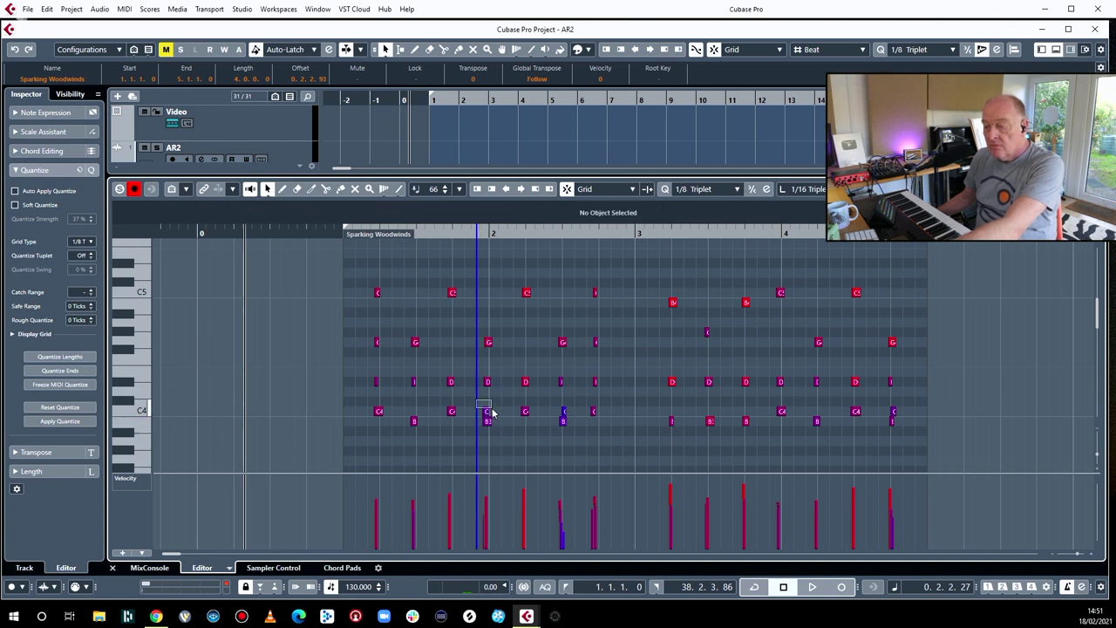
pyautogui.moveTo(490, 408); pyautogui.dragTo(492, 413)
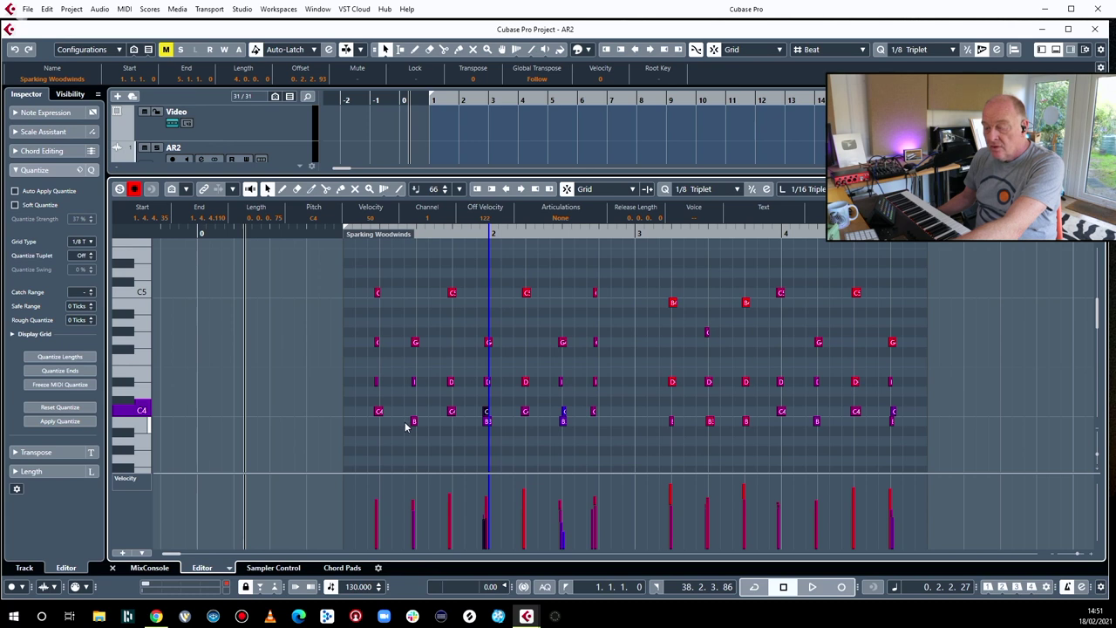
pyautogui.press('space')
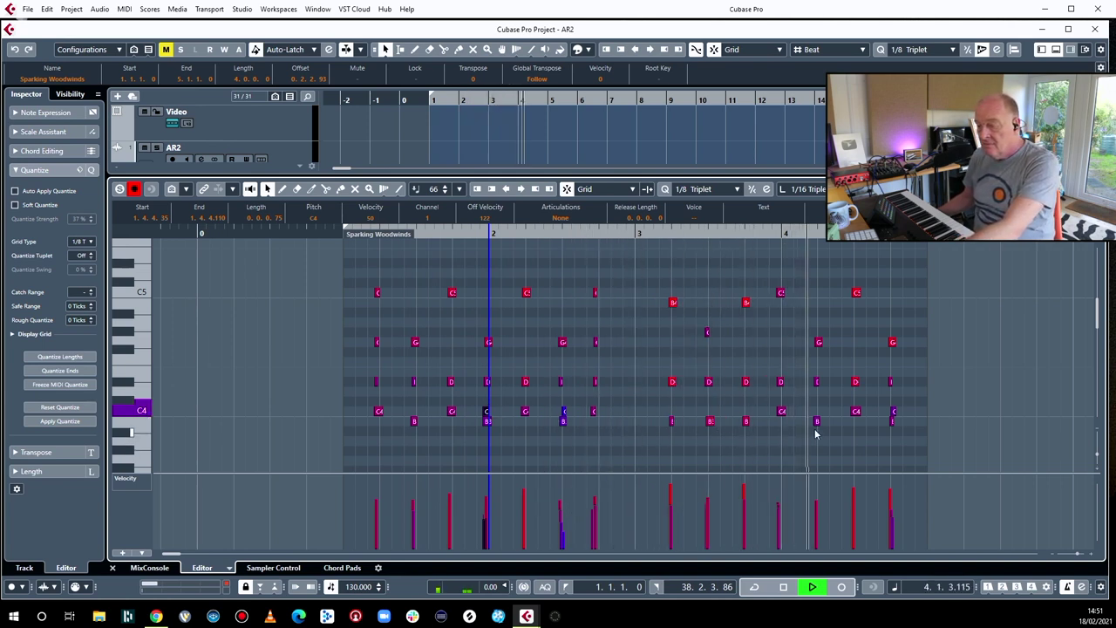
pyautogui.press('space')
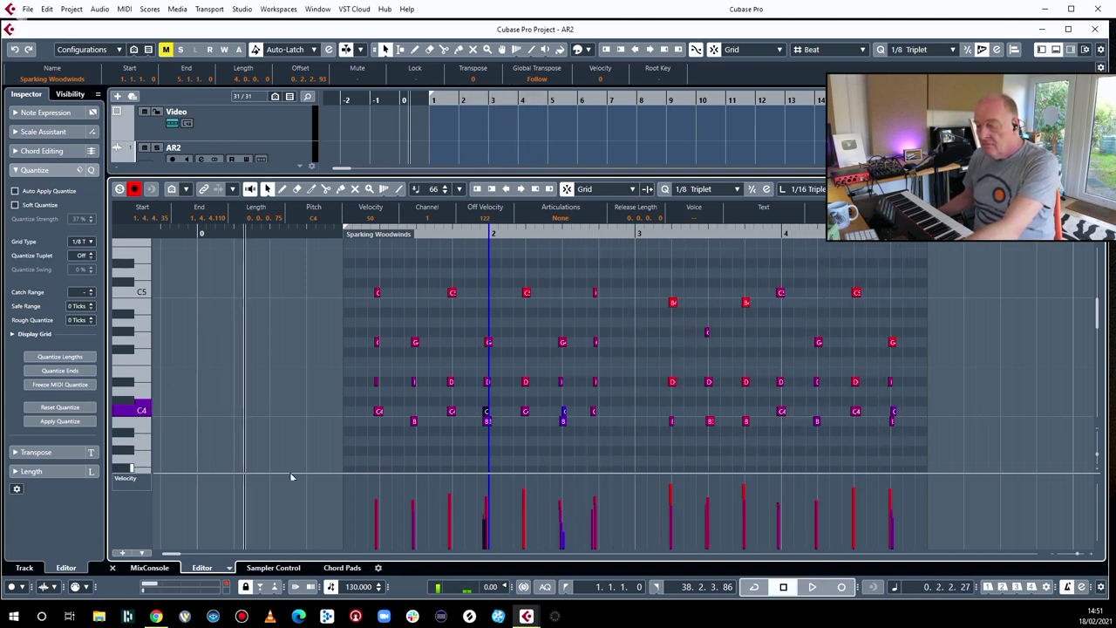
pyautogui.click(113, 568)
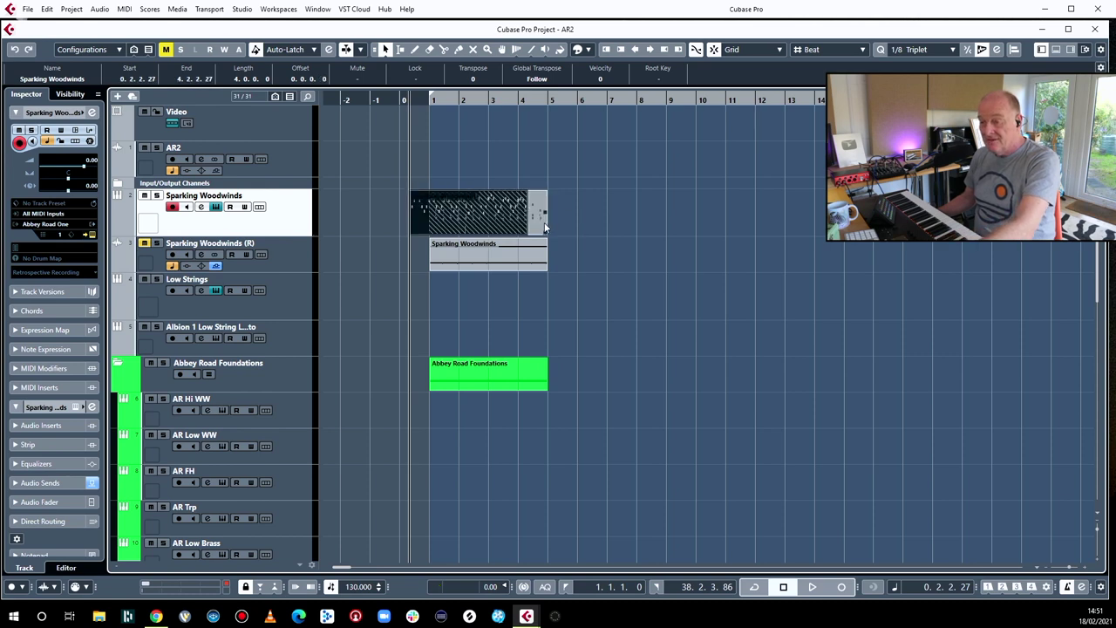
# - Duplicate the Sparking Woodwinds and Hi Strings parts twice each so both run from bar 1 to bar 13, while playing back
pyautogui.click(525, 221)
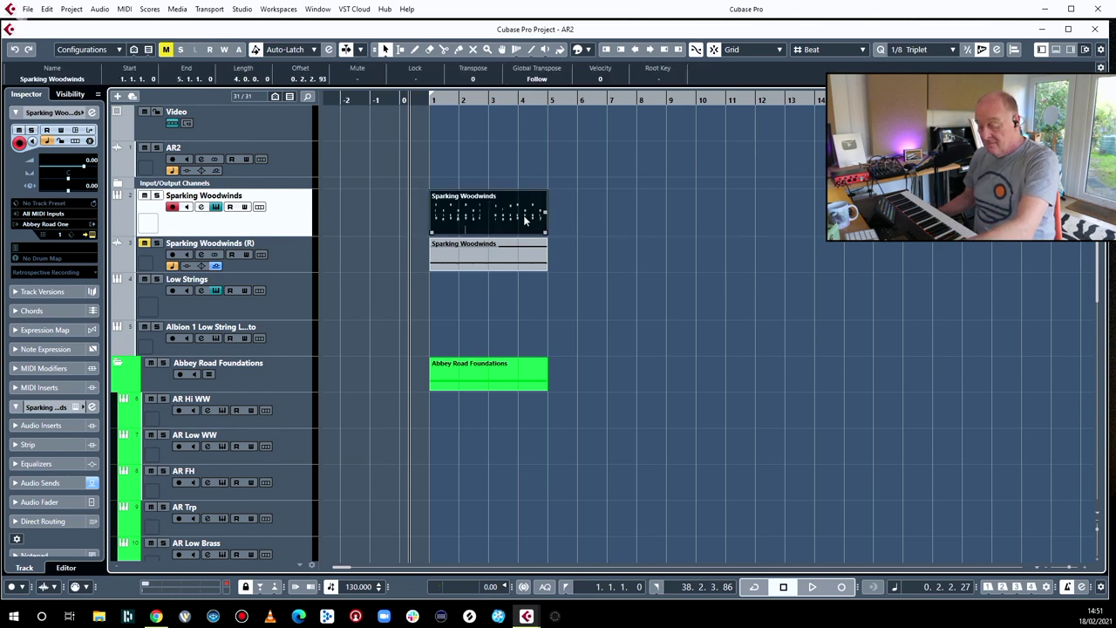
pyautogui.hotkey('ctrl', 'd')
pyautogui.press('space')
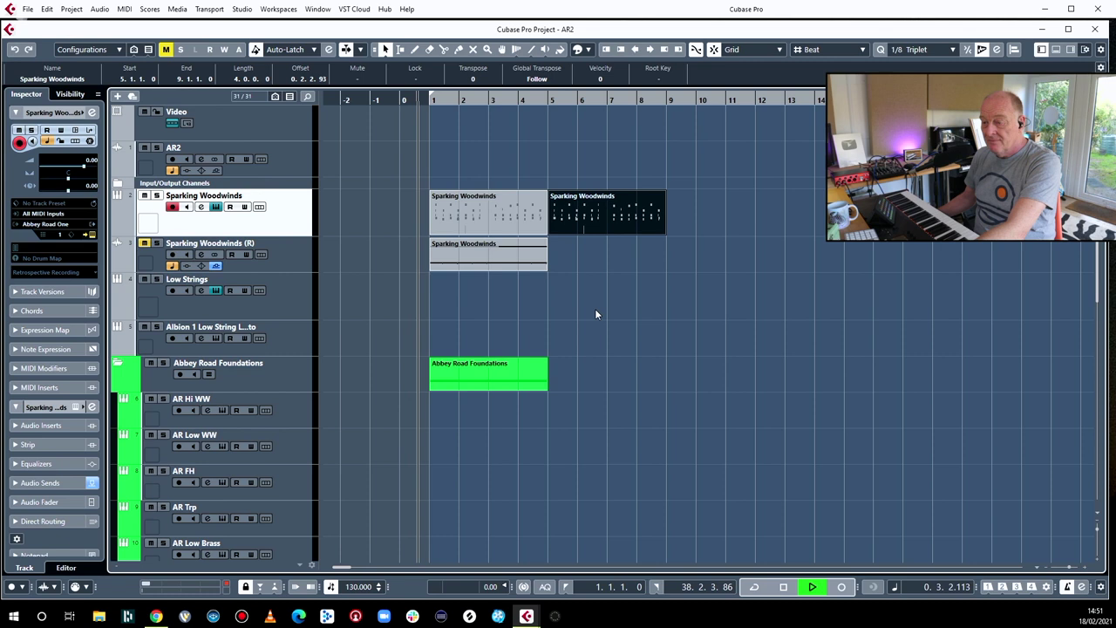
pyautogui.scroll(-5, 596, 313)
pyautogui.click(459, 451)
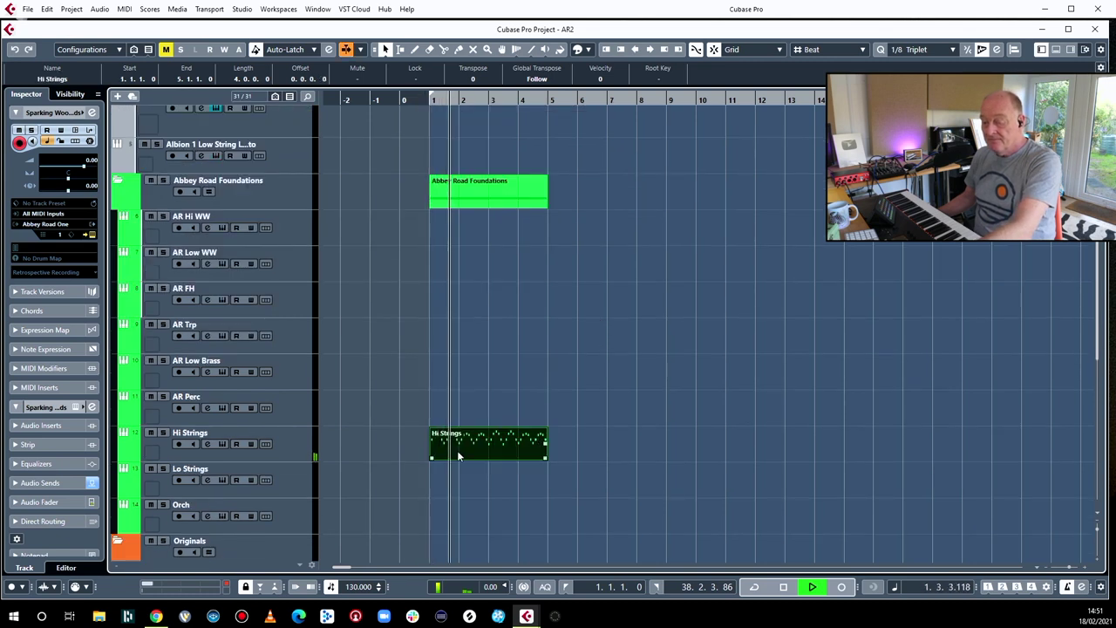
pyautogui.hotkey('ctrl', 'd')
pyautogui.hotkey('ctrl', 'd')
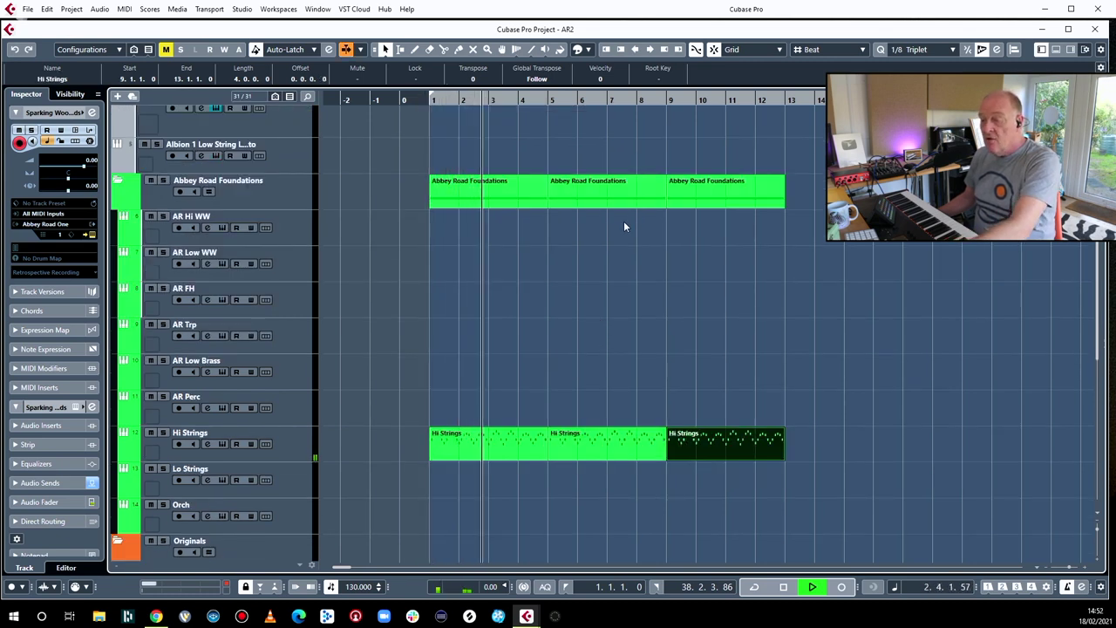
pyautogui.scroll(3, 624, 226)
pyautogui.click(595, 122)
pyautogui.hotkey('ctrl', 'd')
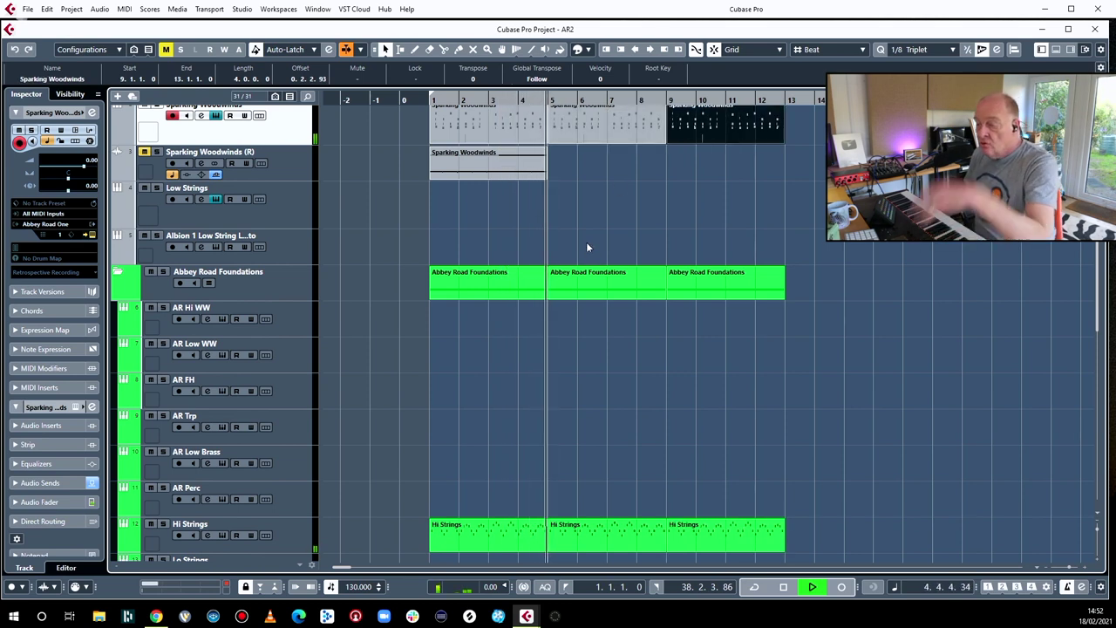
pyautogui.press('space')
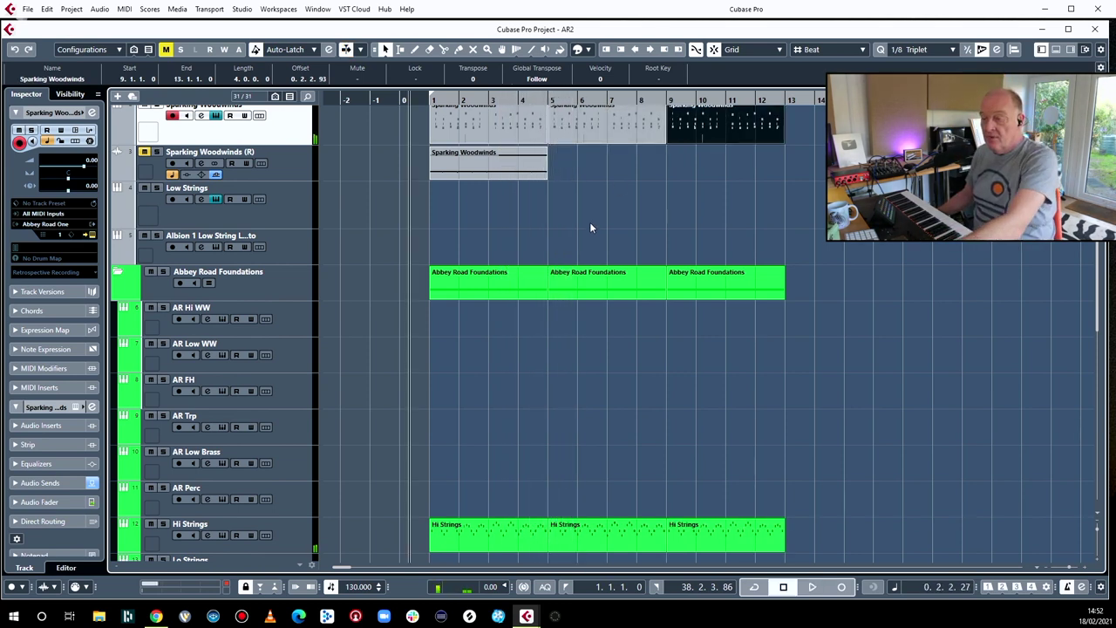
# - Select the LABS Soft Piano track and show the on-screen keyboard below its track lane
pyautogui.scroll(-10, 588, 272)
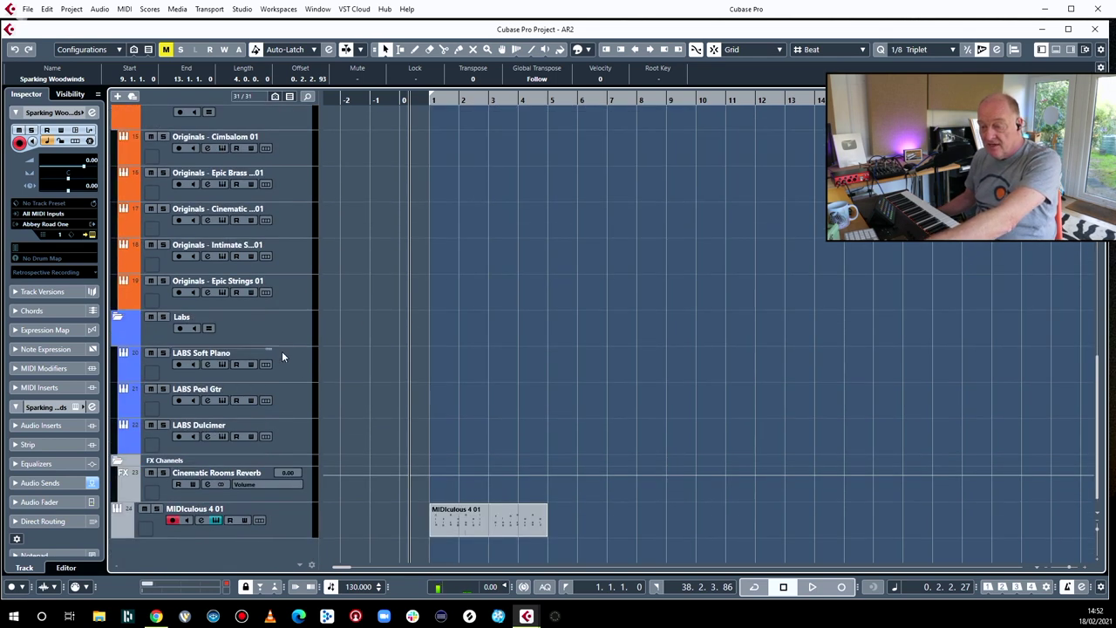
pyautogui.click(308, 372)
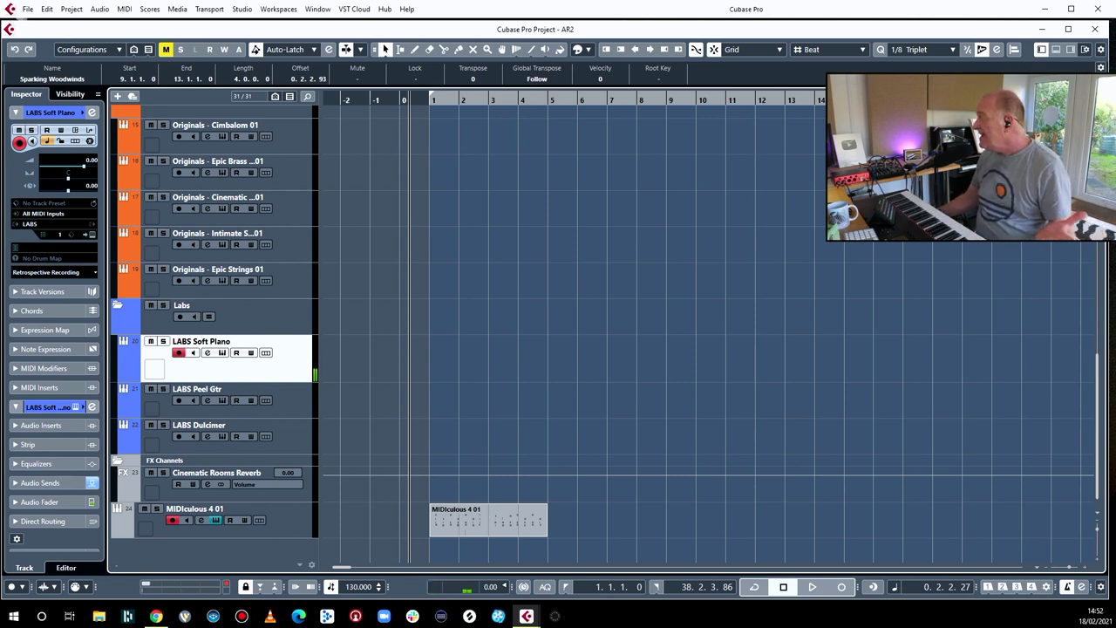
pyautogui.hotkey('alt', 'k')
pyautogui.moveTo(1046, 466); pyautogui.dragTo(655, 414)
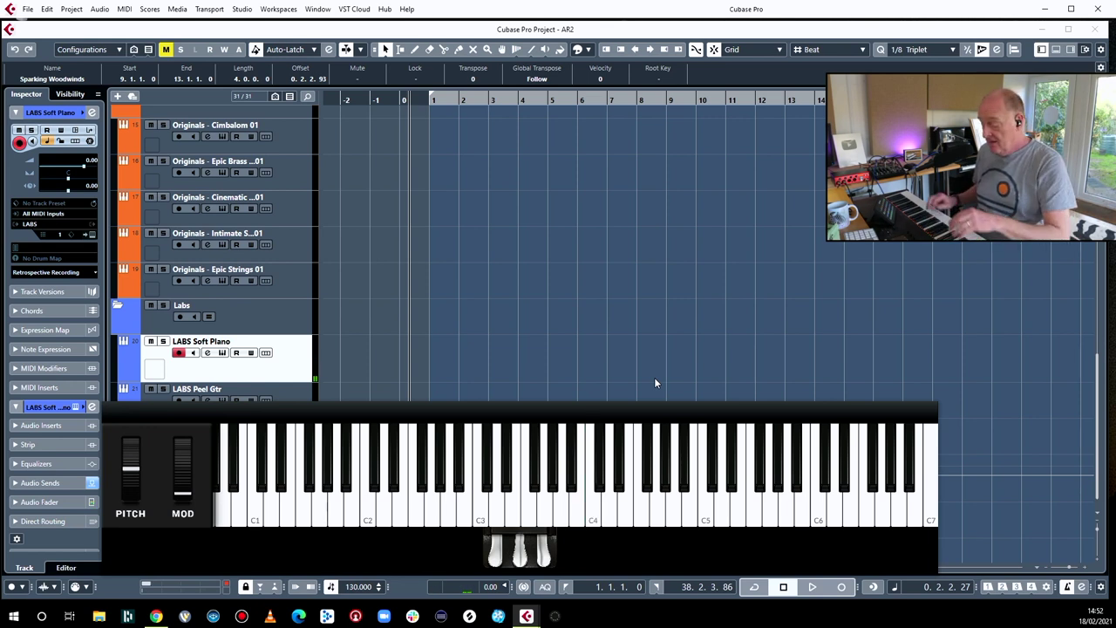
# - Play the arrangement from the start to rehearse a LABS Soft Piano melody over it
pyautogui.click(627, 198)
pyautogui.press('space')
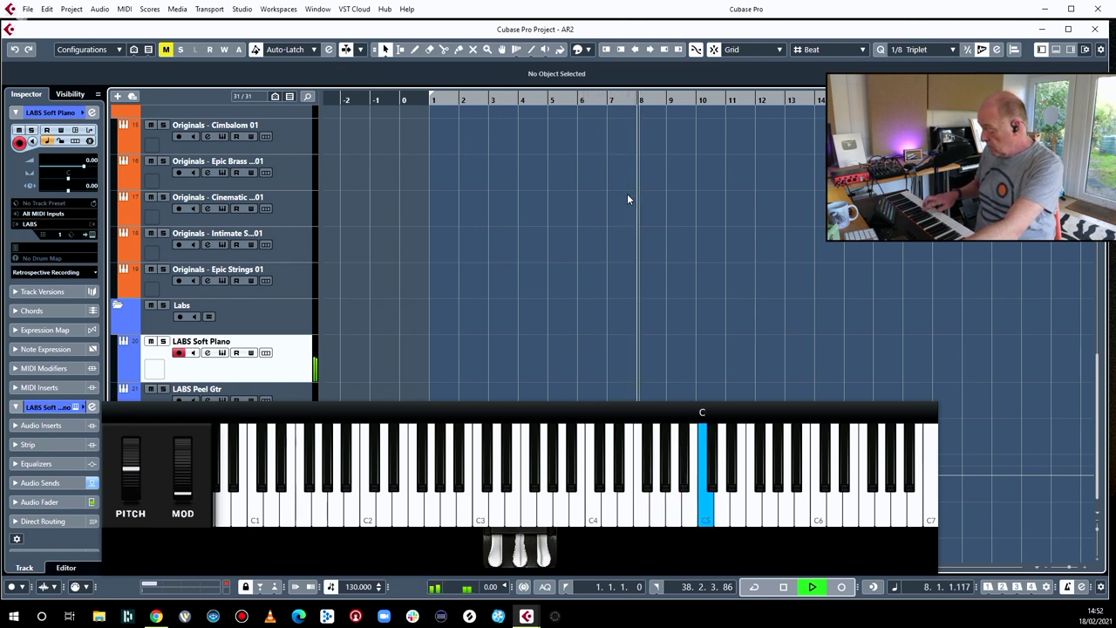
pyautogui.press('space')
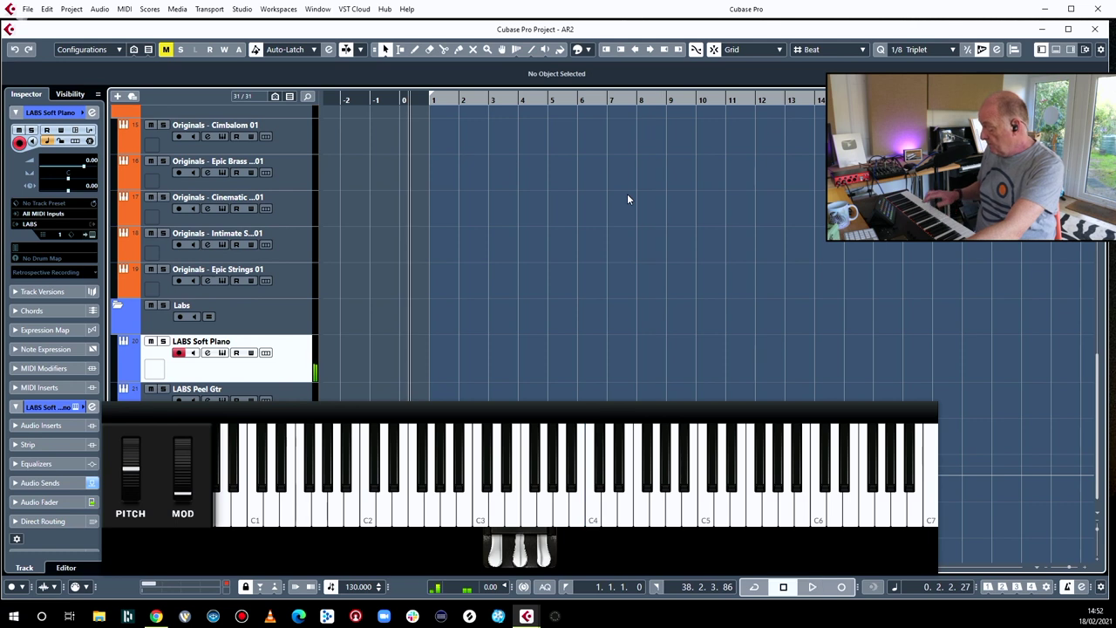
# - Record a melody on the LABS Soft Piano track, redoing the take with the line doubled in octaves
pyautogui.press('KP_Multiply')
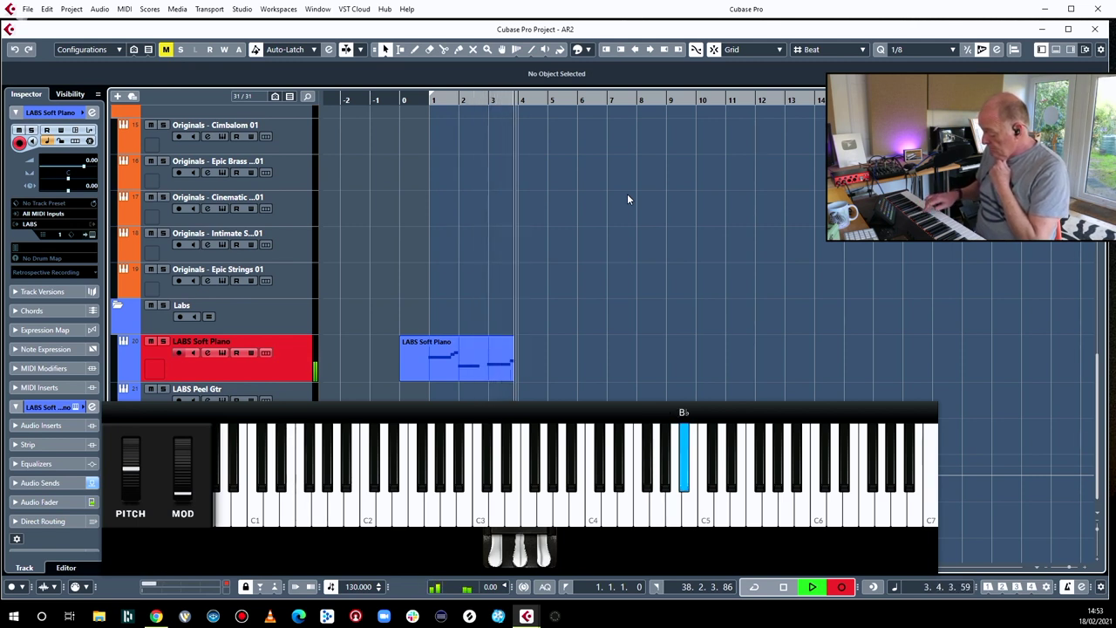
pyautogui.press('space')
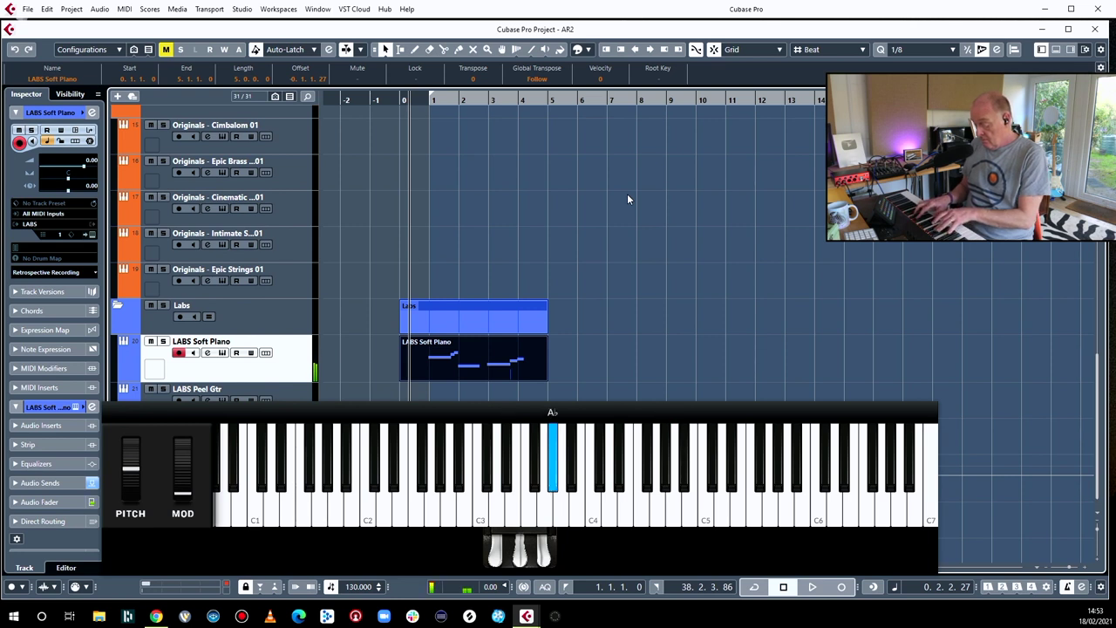
pyautogui.press('KP_Multiply')
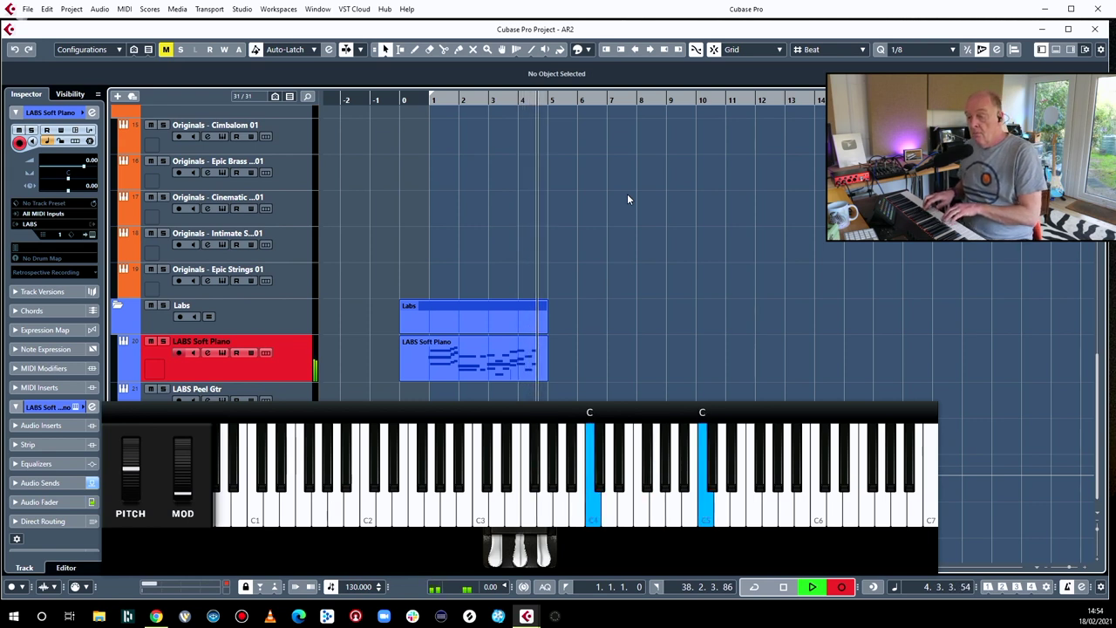
pyautogui.press('space')
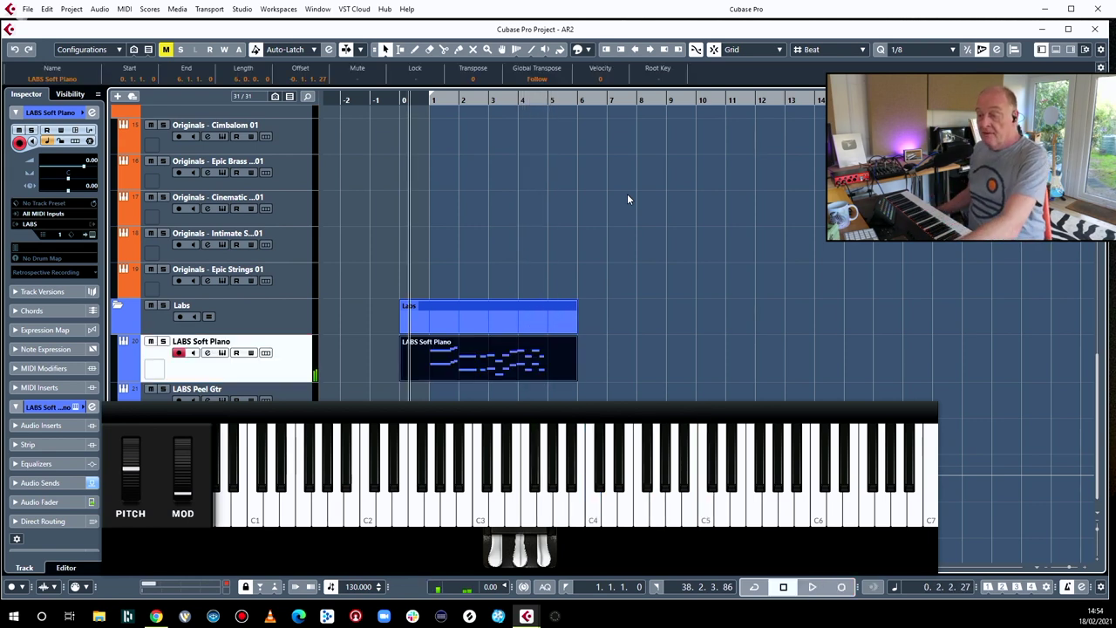
# - Trim the LABS Soft Piano part to run from bar 1 to bar 5 and duplicate it directly after itself
pyautogui.moveTo(402, 378); pyautogui.dragTo(431, 377)
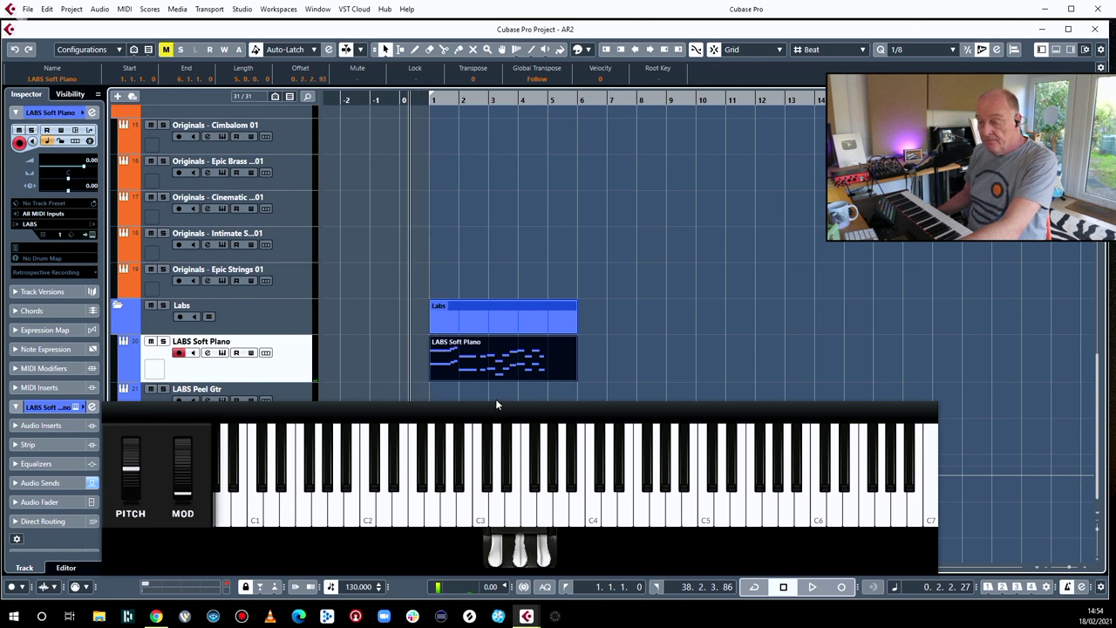
pyautogui.moveTo(575, 375); pyautogui.dragTo(541, 372)
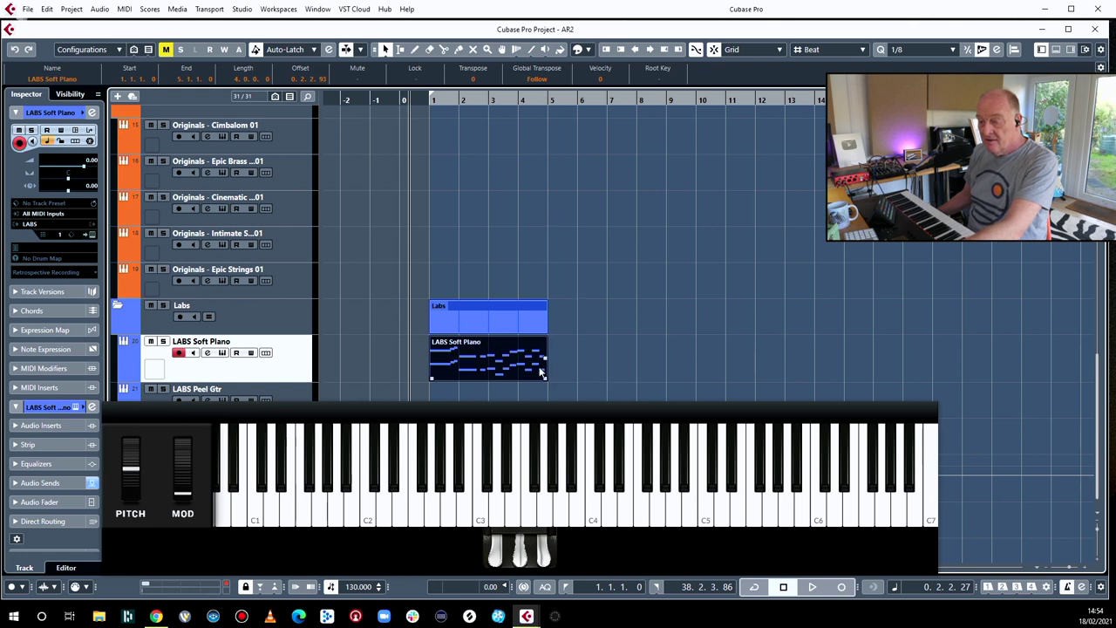
pyautogui.hotkey('ctrl', 'd')
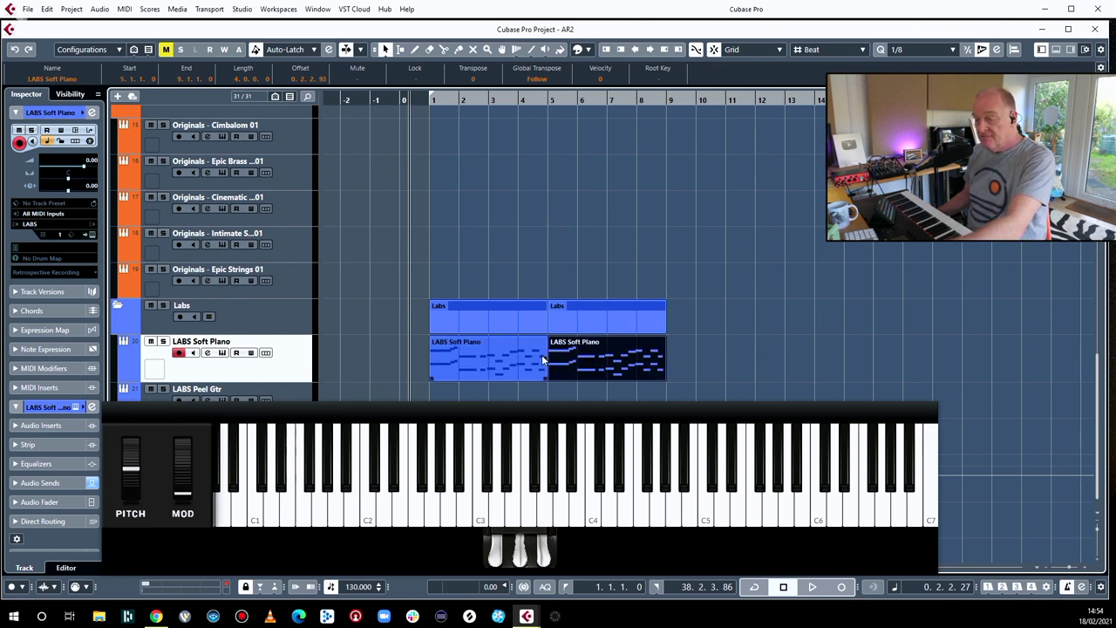
# - During playback, delete the LABS Soft Piano part at bar 1, leaving the copy at bar 5, and hide the on-screen keyboard
pyautogui.press('space')
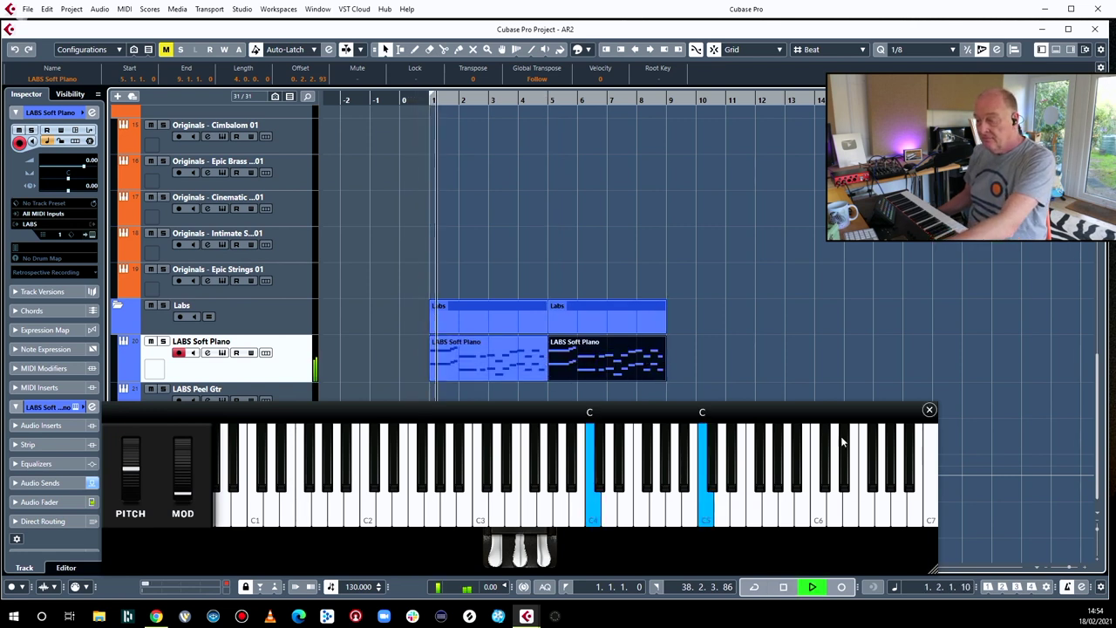
pyautogui.click(476, 358)
pyautogui.press('Delete')
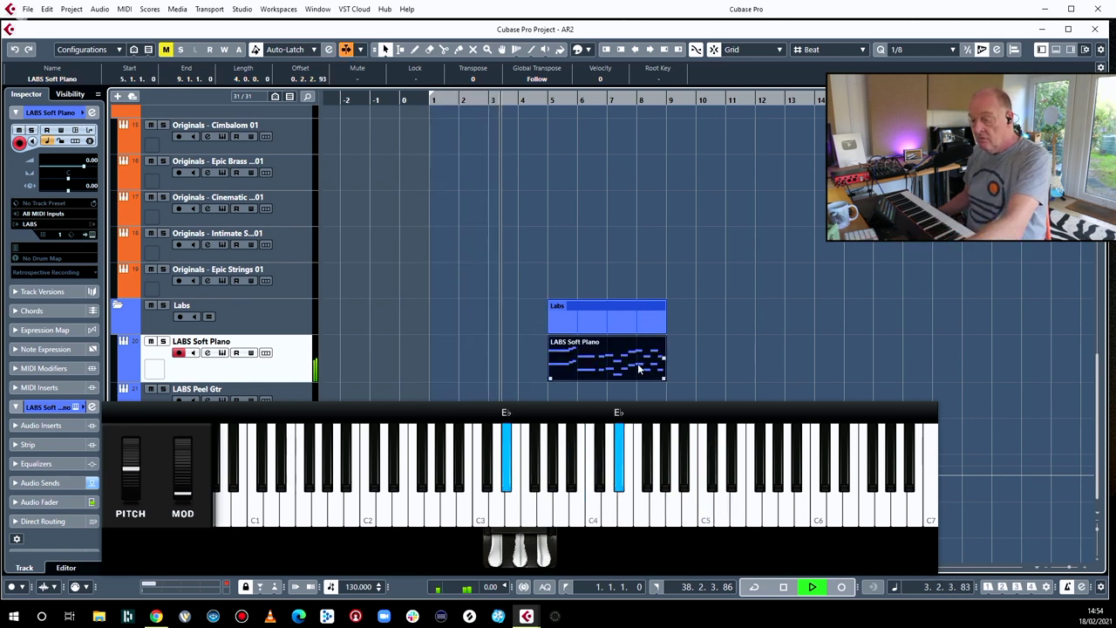
pyautogui.hotkey('alt', 'k')
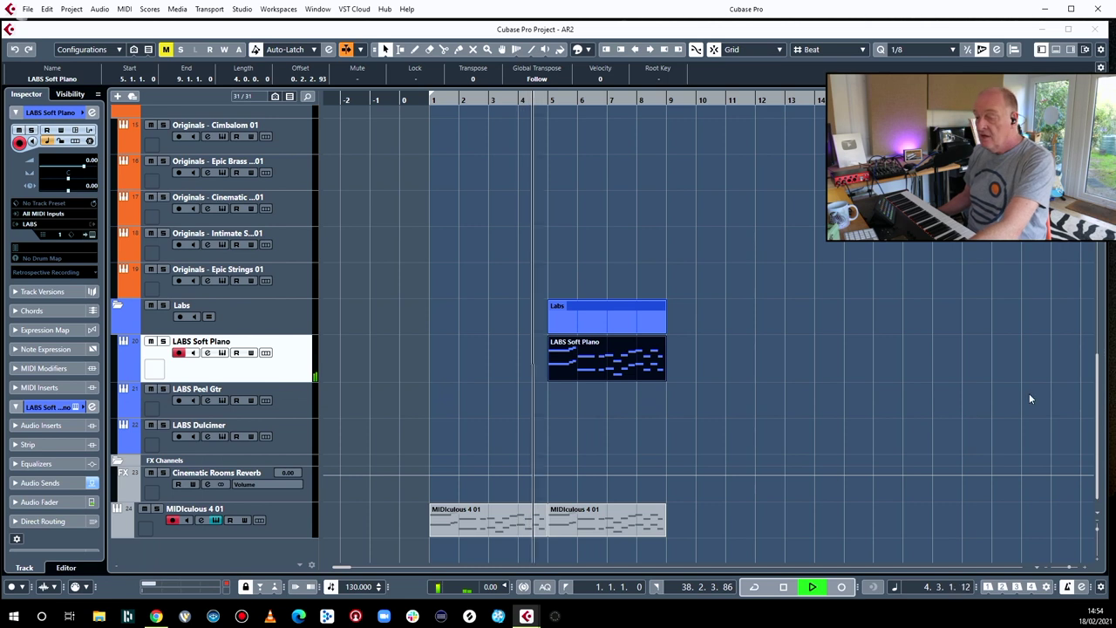
# - Listen to the woodwinds, high strings and piano together, select the Low Strings track and stop playback
pyautogui.click(622, 355)
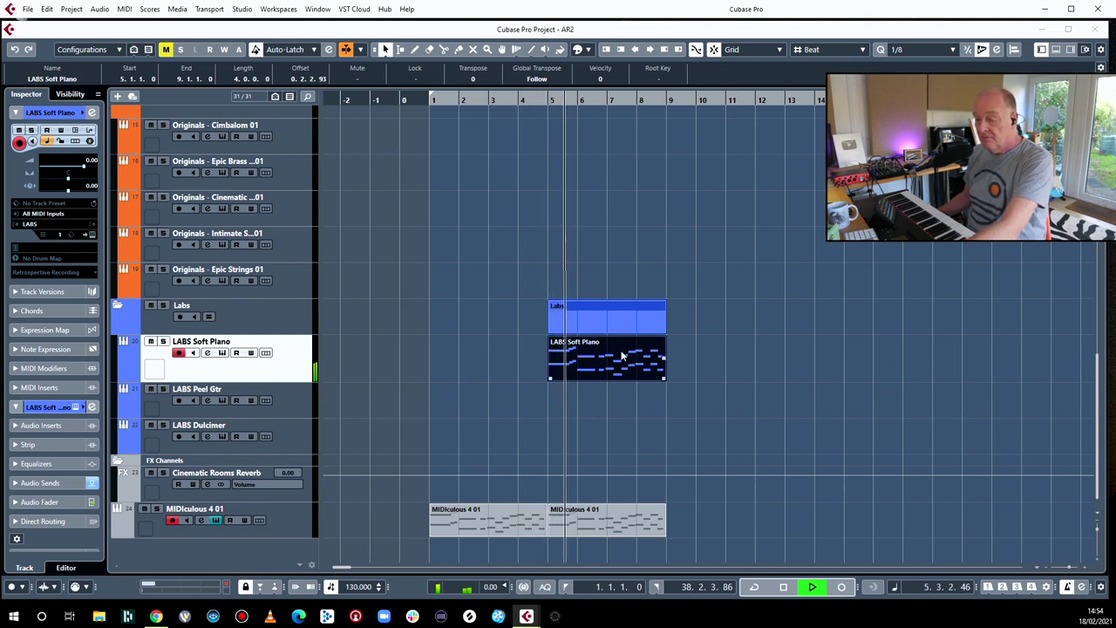
pyautogui.scroll(8, 696, 362)
pyautogui.scroll(-5, 696, 362)
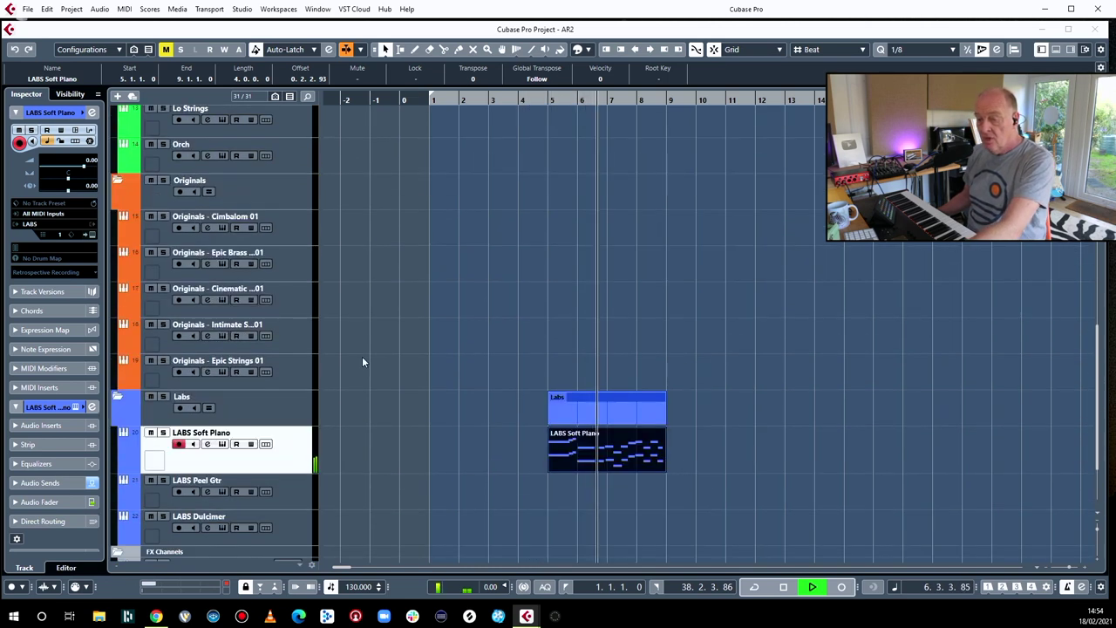
pyautogui.click(635, 275)
pyautogui.press('space')
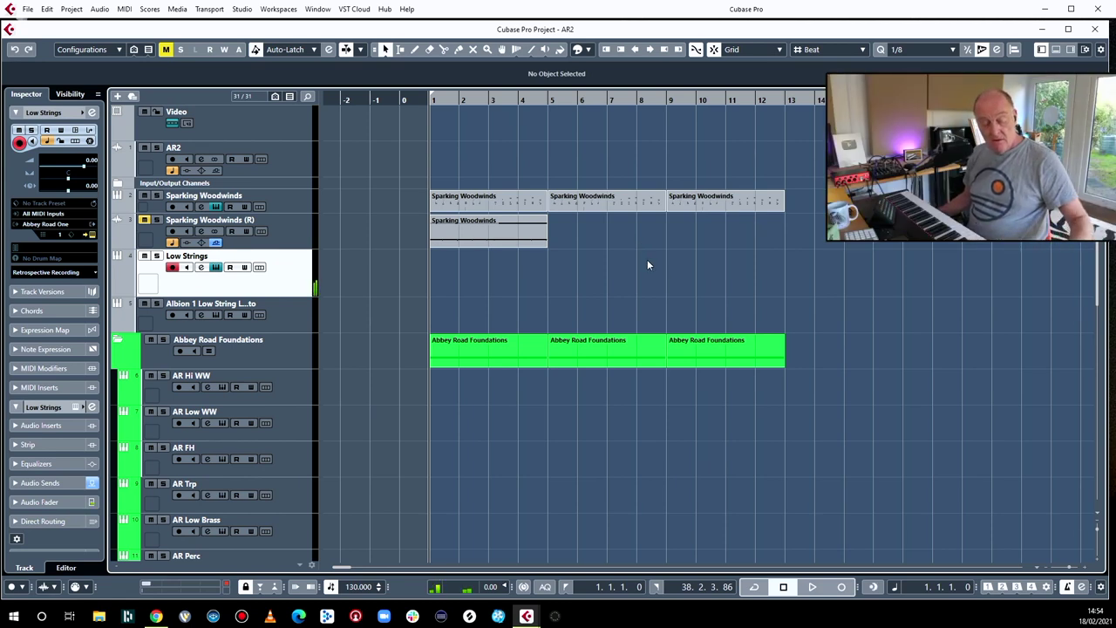
pyautogui.scroll(-10, 779, 324)
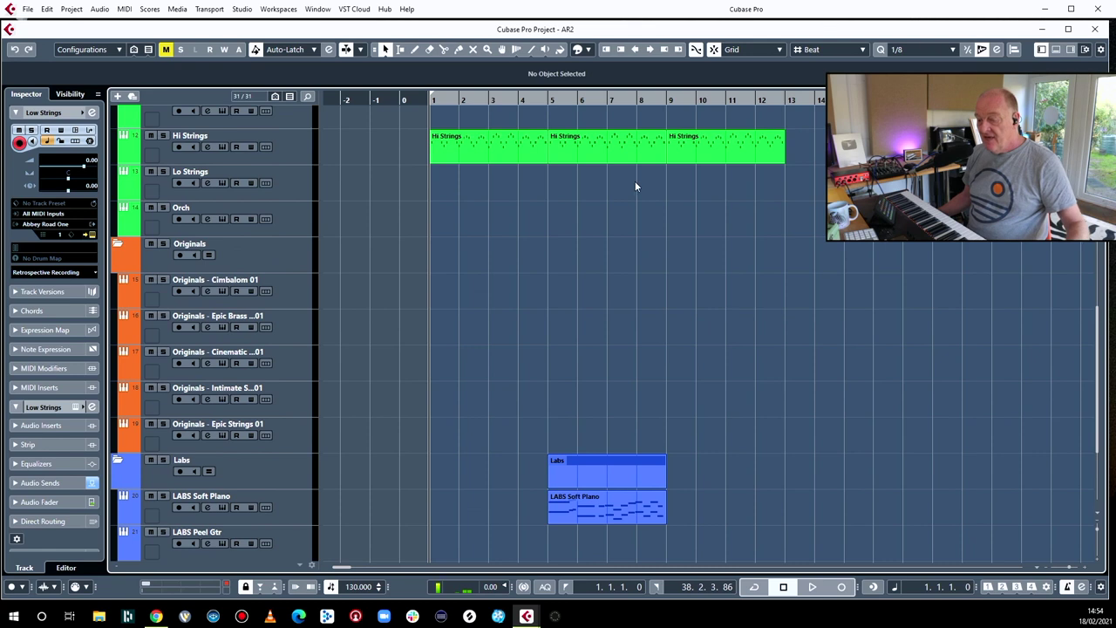
pyautogui.click(518, 100)
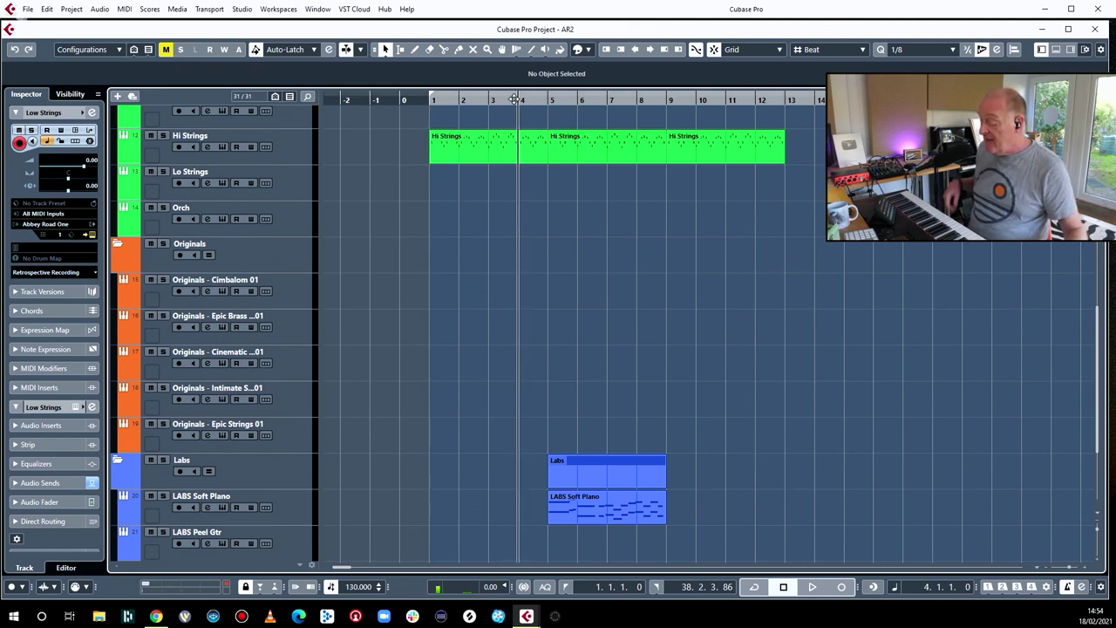
pyautogui.press(',')
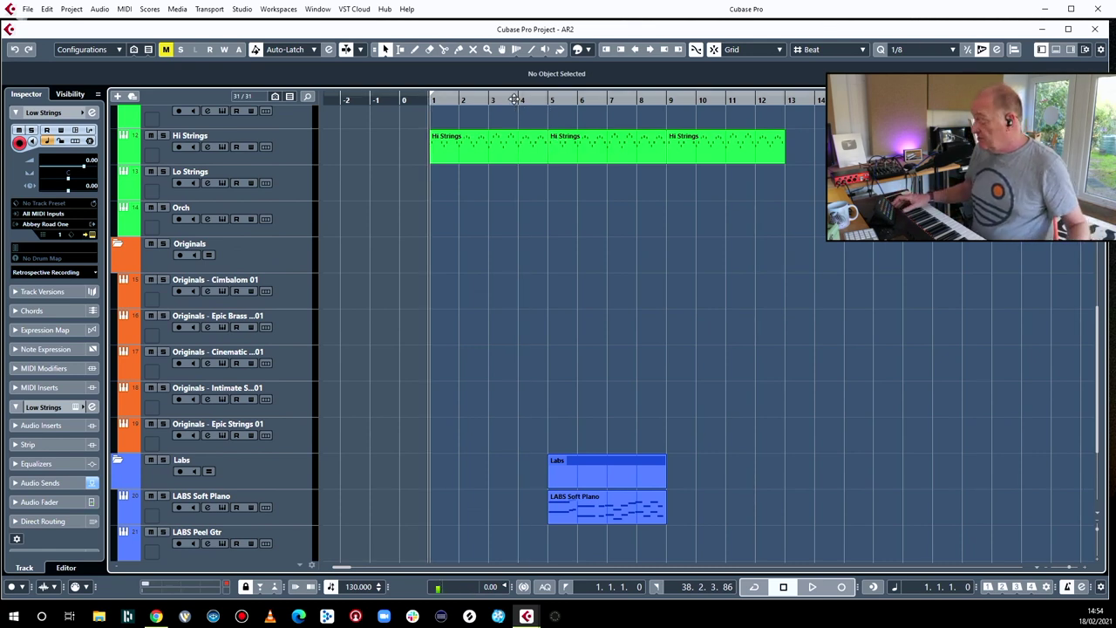
# - Record a low strings line on the Low Strings track from bar 1, stopping in bar 9
pyautogui.press('KP_Multiply')
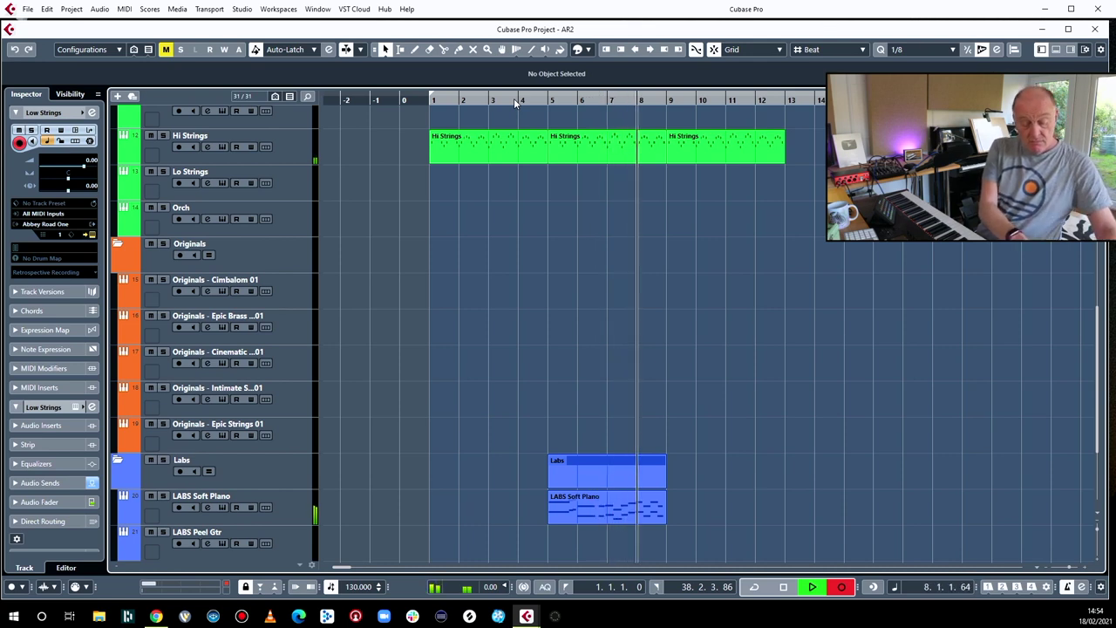
pyautogui.press('space')
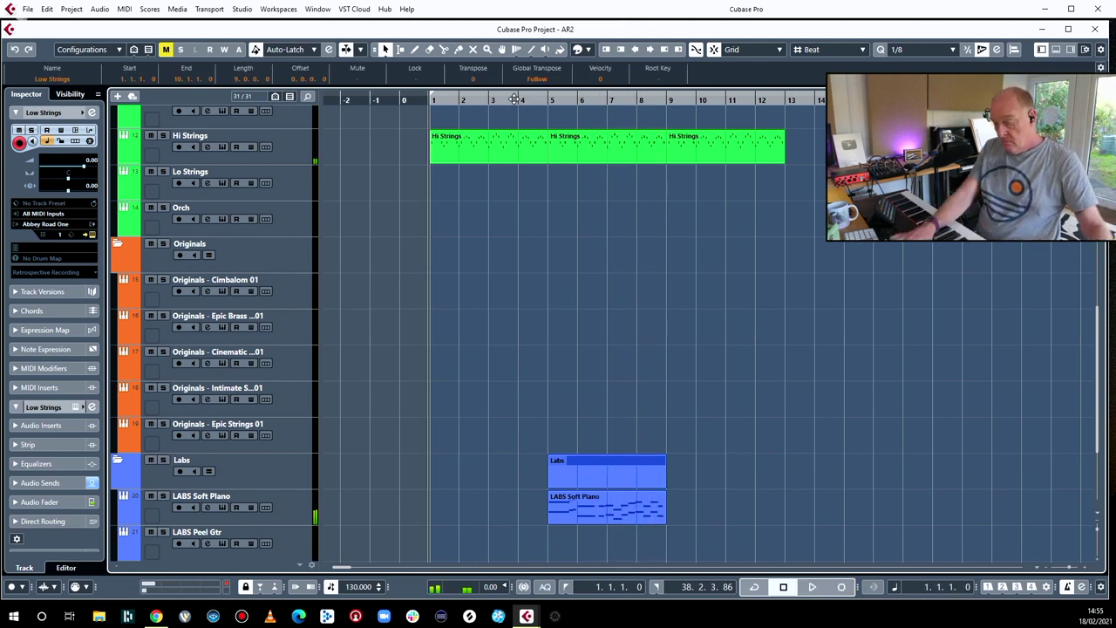
pyautogui.scroll(10, 852, 245)
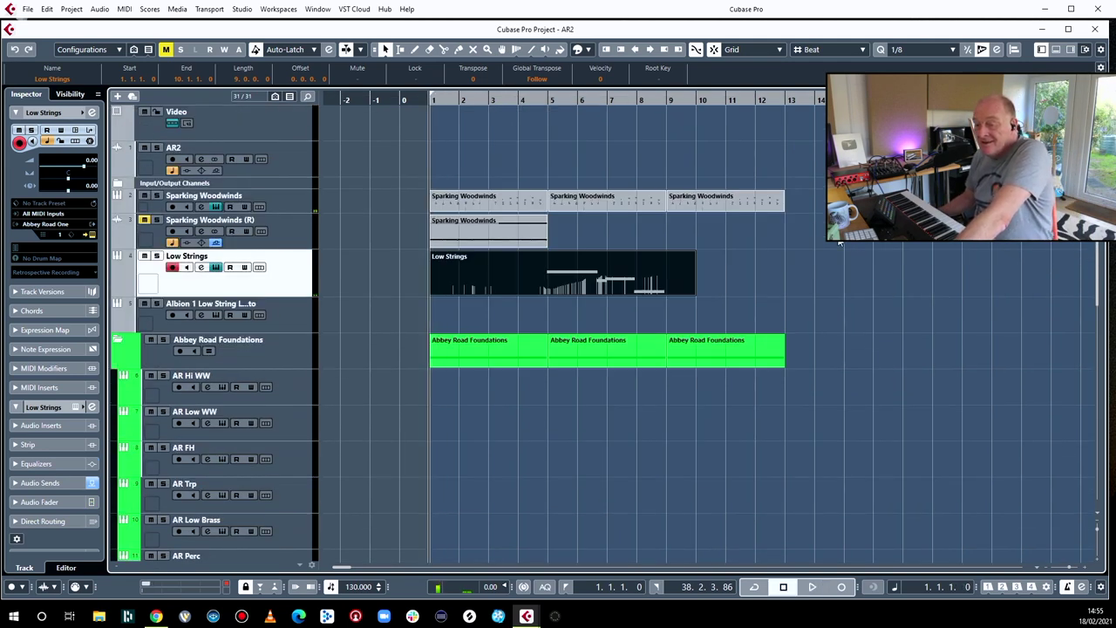
# - Set the locators around the LABS Soft Piano part at bar 5 and play that range back
pyautogui.scroll(-7, 837, 241)
pyautogui.scroll(5, 824, 236)
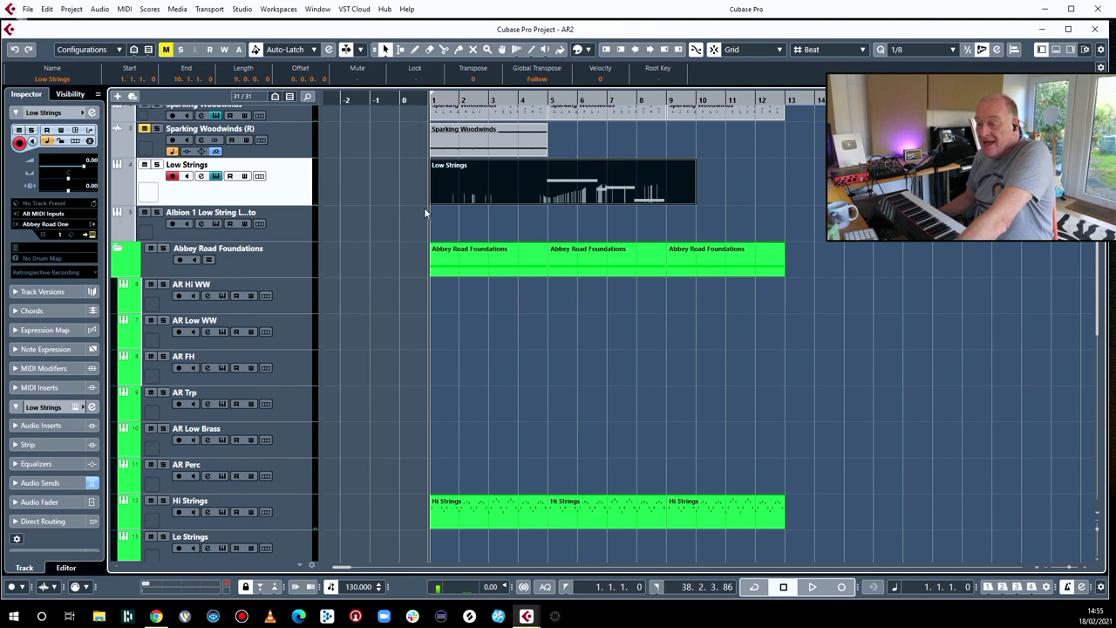
pyautogui.scroll(-5, 932, 257)
pyautogui.scroll(3, 939, 265)
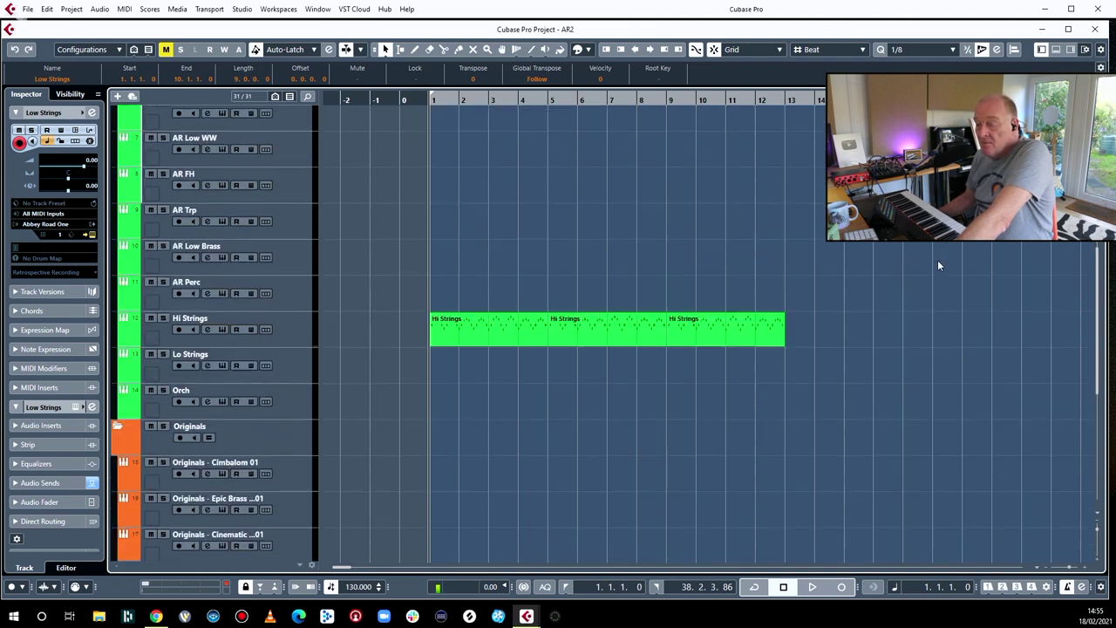
pyautogui.scroll(-2, 939, 265)
pyautogui.scroll(-3, 937, 265)
pyautogui.click(647, 406)
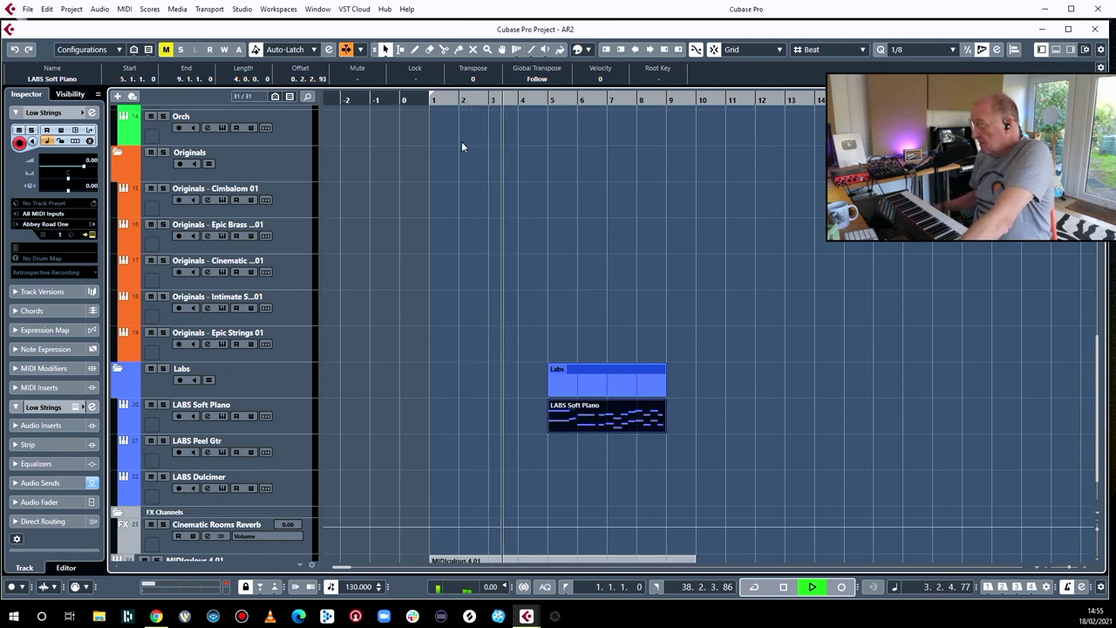
pyautogui.press('Home')
pyautogui.press('space')
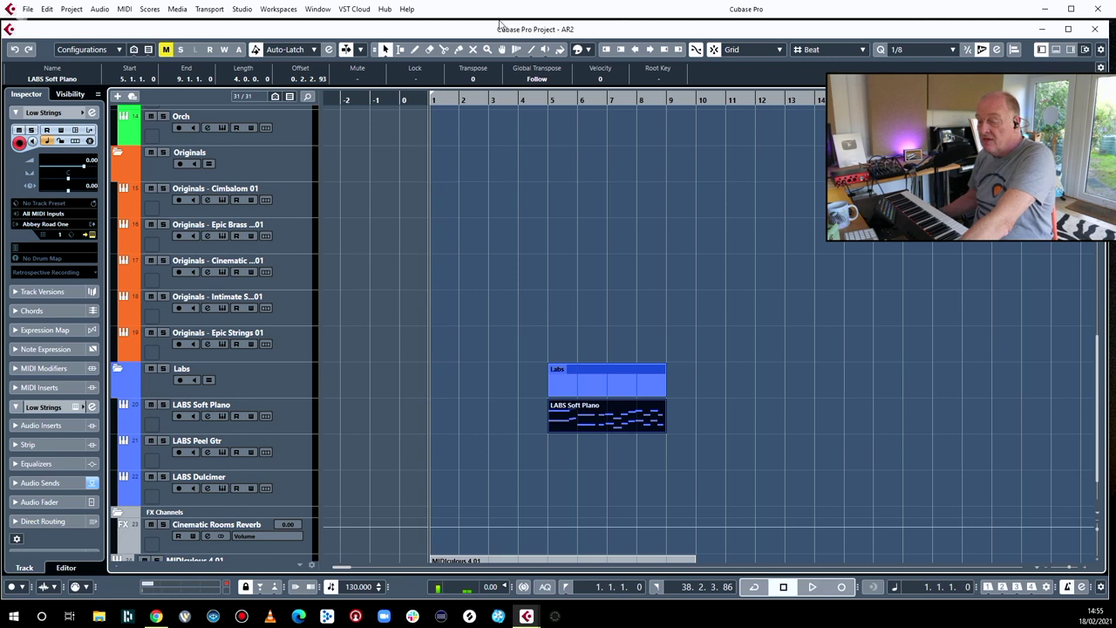
pyautogui.press('p')
pyautogui.press('KP_1')
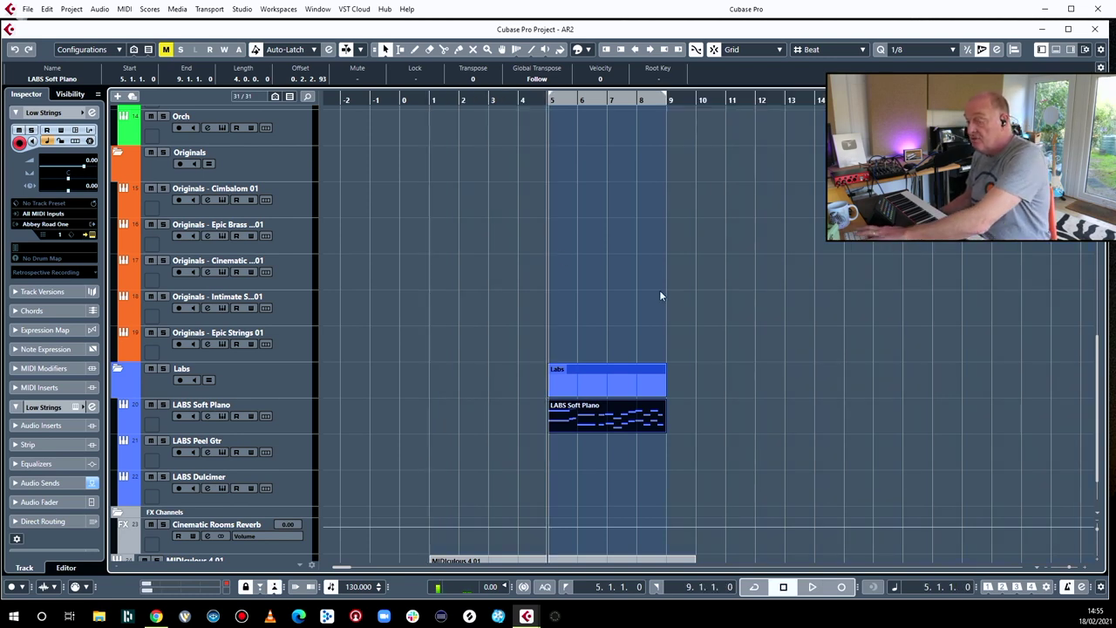
pyautogui.press('space')
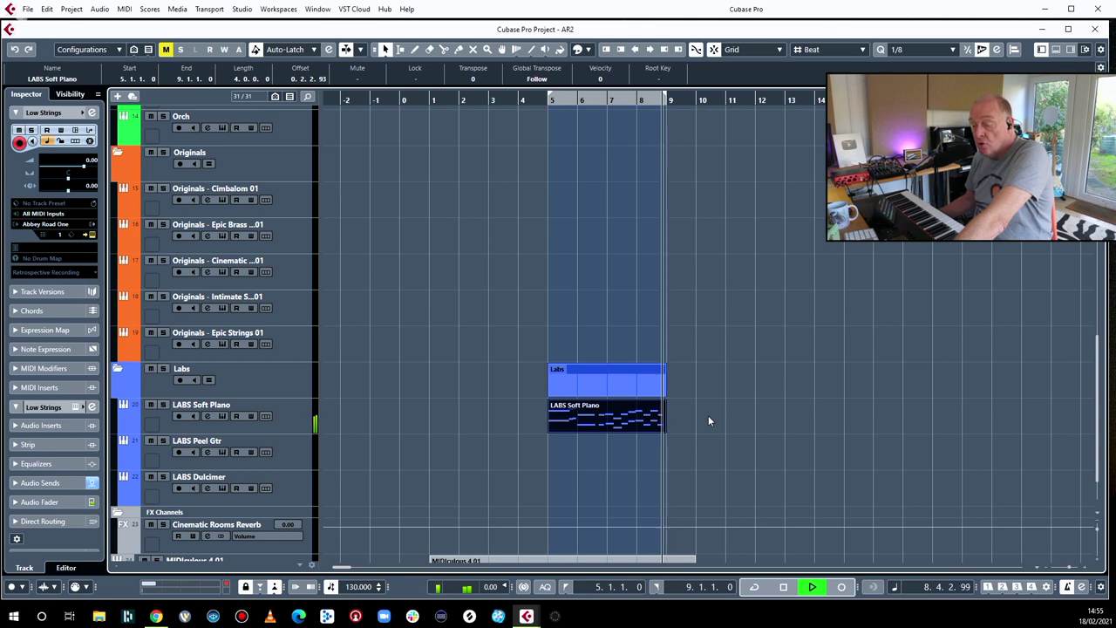
pyautogui.press('space')
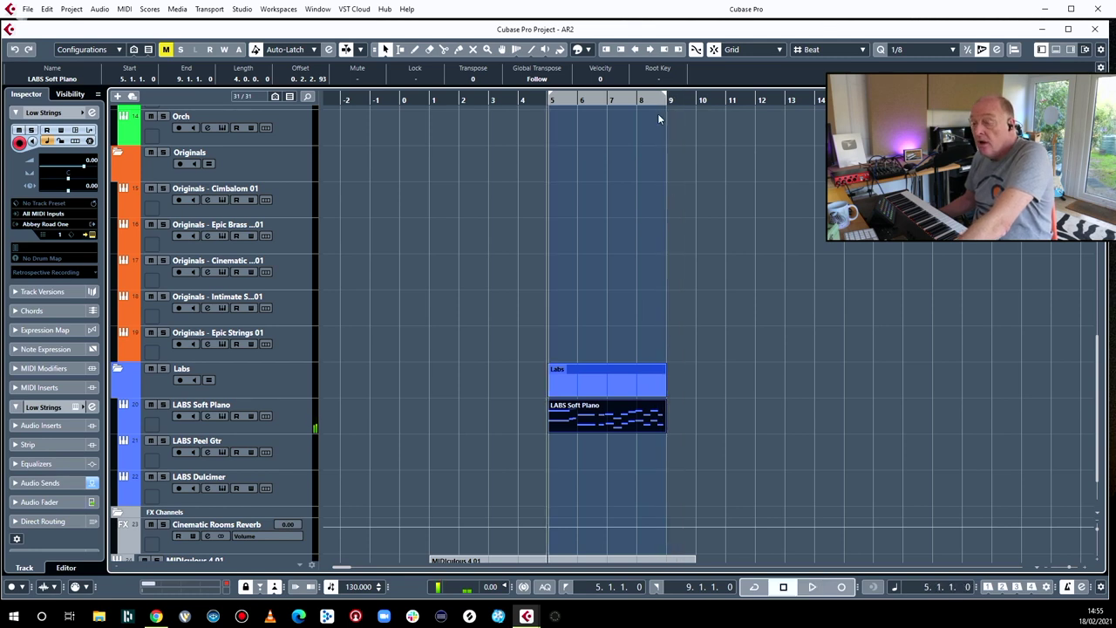
# - Check the MIDI record mode settings
pyautogui.click(84, 589)
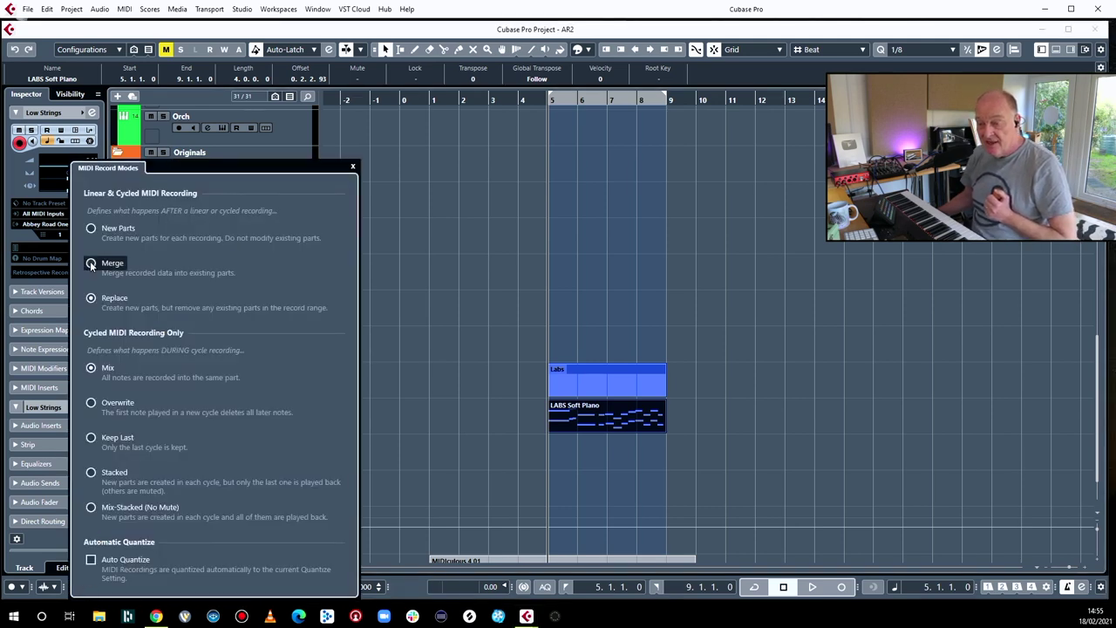
pyautogui.click(759, 121)
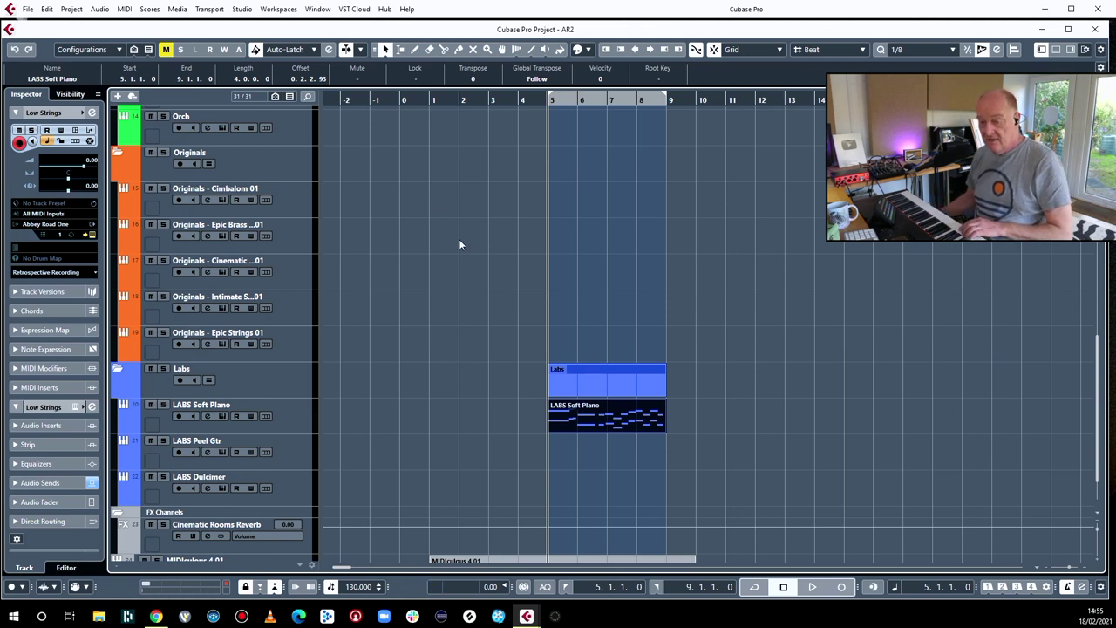
# - Show the on-screen keyboard for the LABS Soft Piano track and rehearse a second melody over playback from bar 5
pyautogui.click(287, 405)
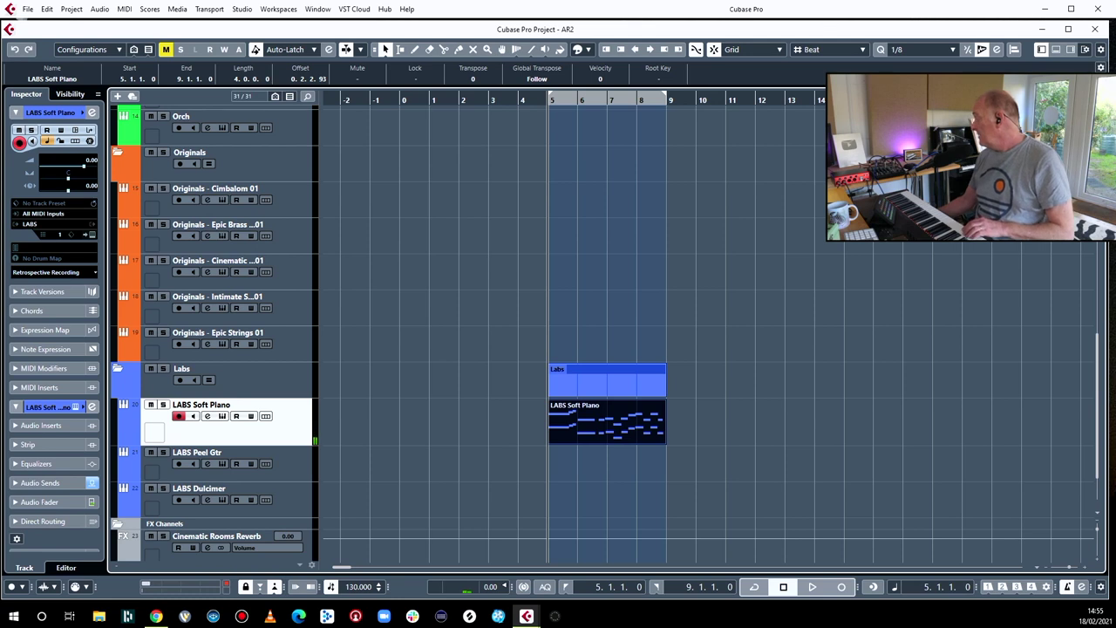
pyautogui.hotkey('alt', 'k')
pyautogui.moveTo(537, 412); pyautogui.dragTo(495, 417)
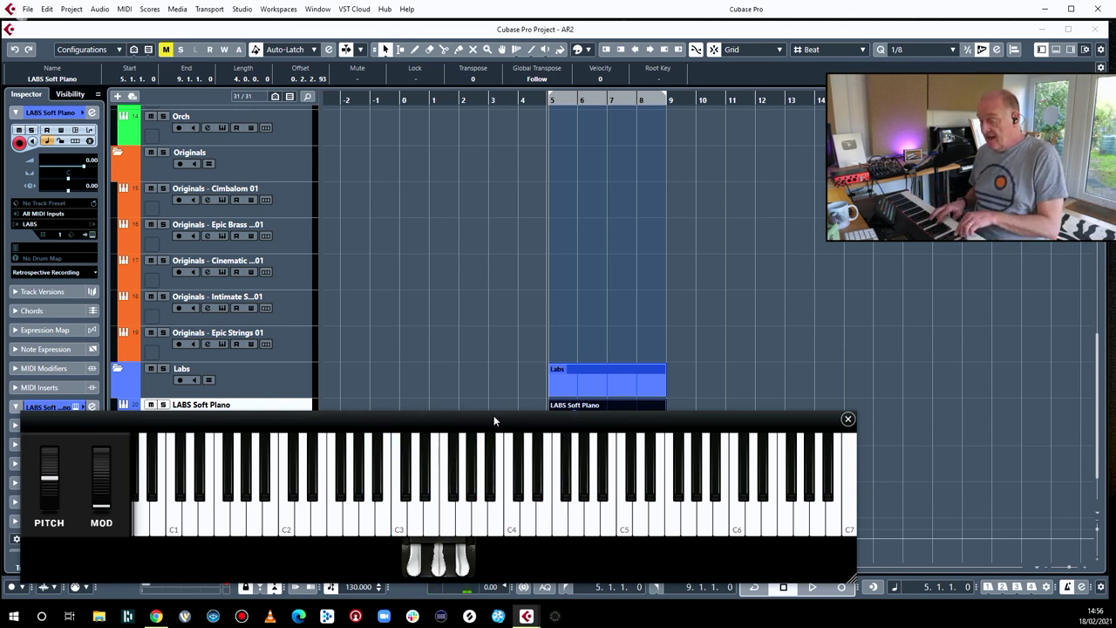
pyautogui.click(742, 157)
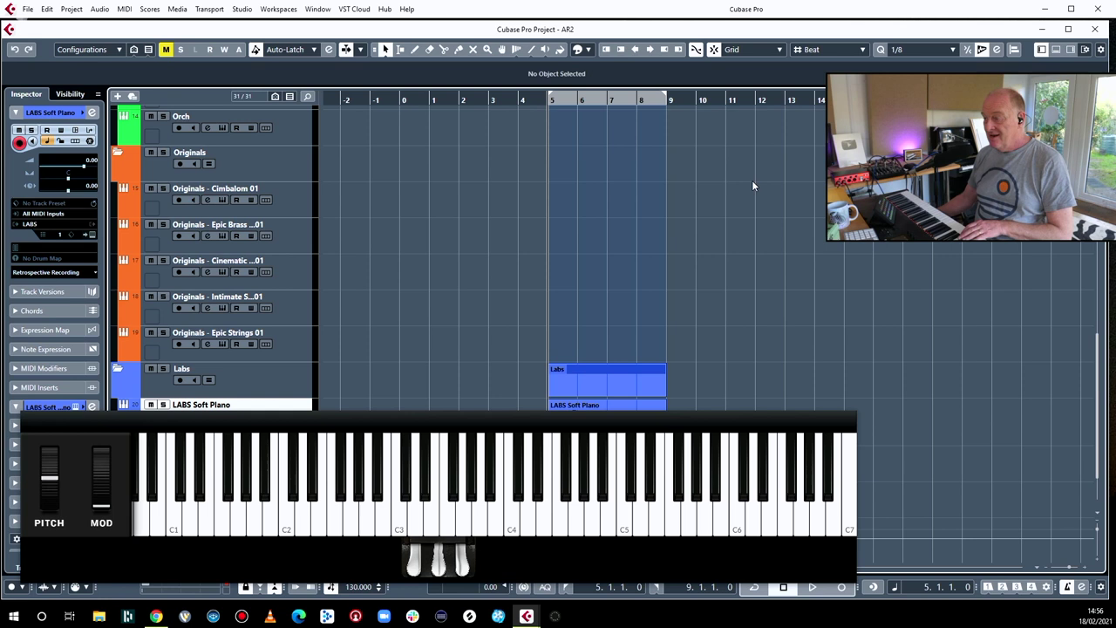
pyautogui.press('KP_Multiply')
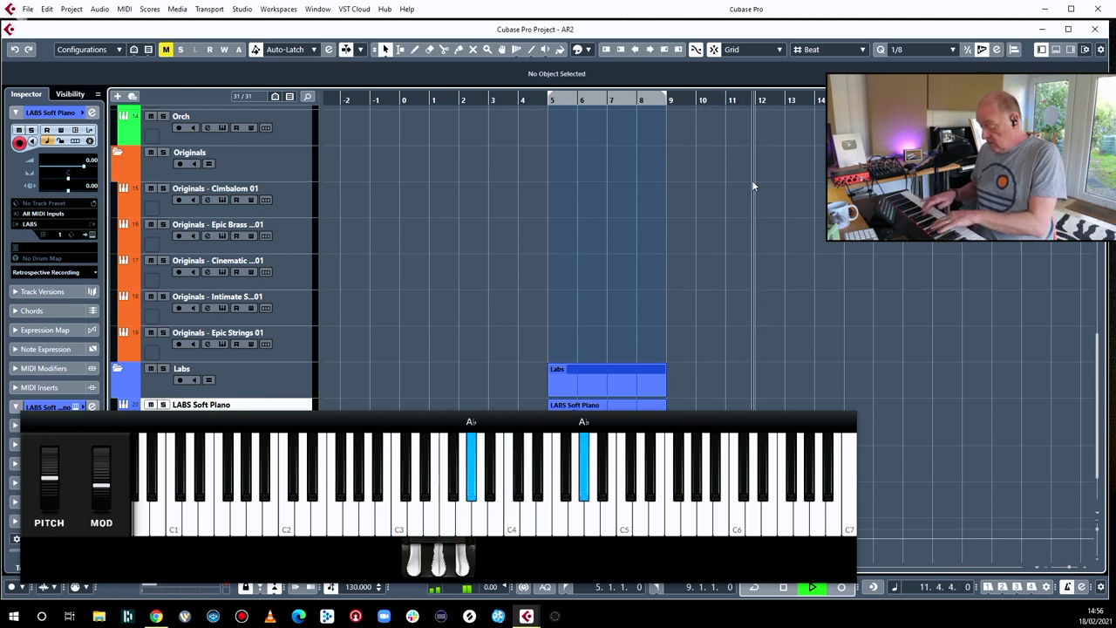
pyautogui.press('space')
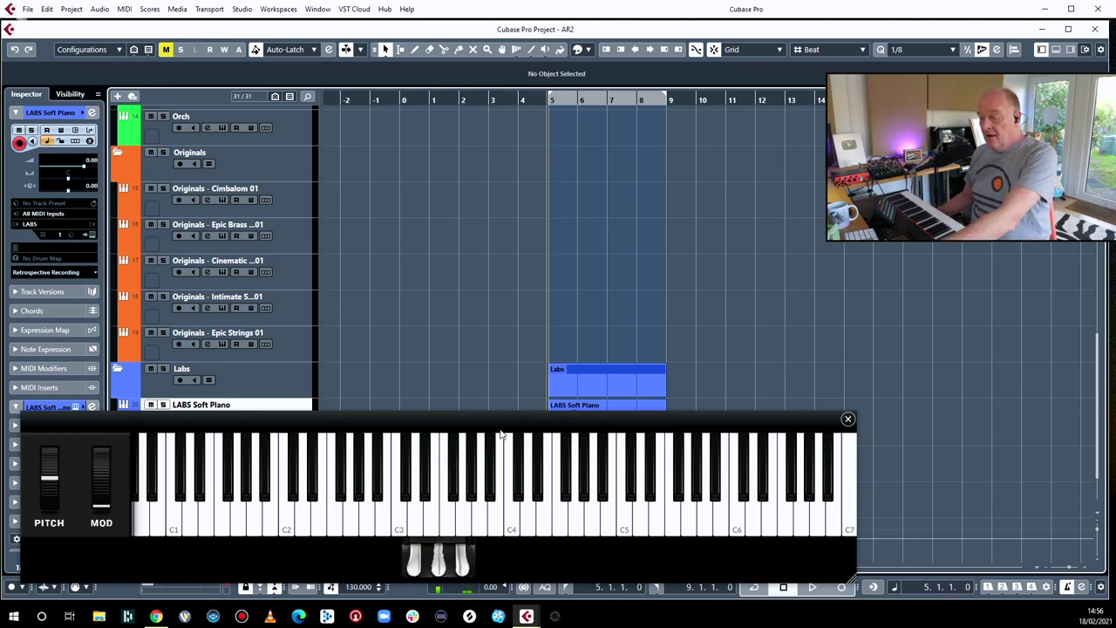
# - Move the LABS Soft Piano part out of the recording range so it starts at bar -1
pyautogui.moveTo(477, 429); pyautogui.dragTo(439, 85)
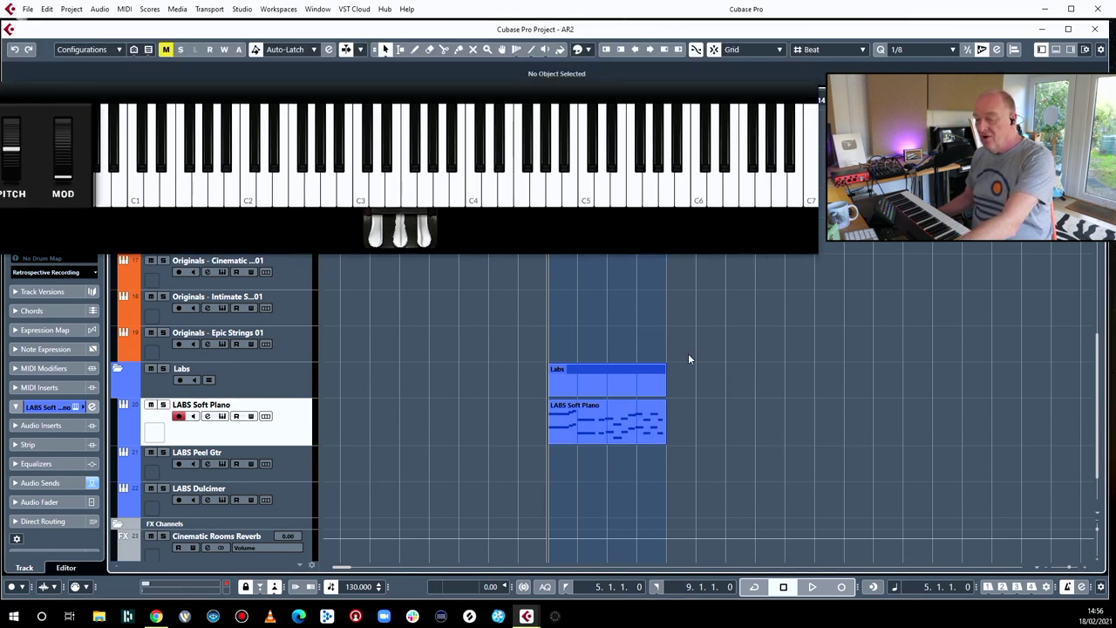
pyautogui.moveTo(629, 417); pyautogui.dragTo(451, 411)
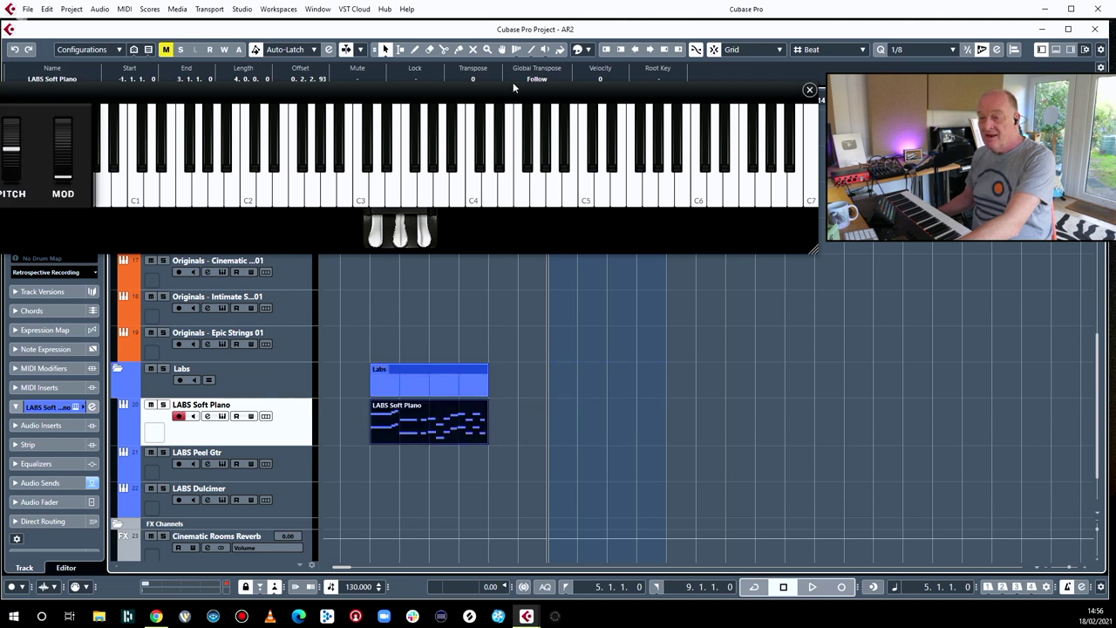
pyautogui.moveTo(723, 99); pyautogui.dragTo(877, 422)
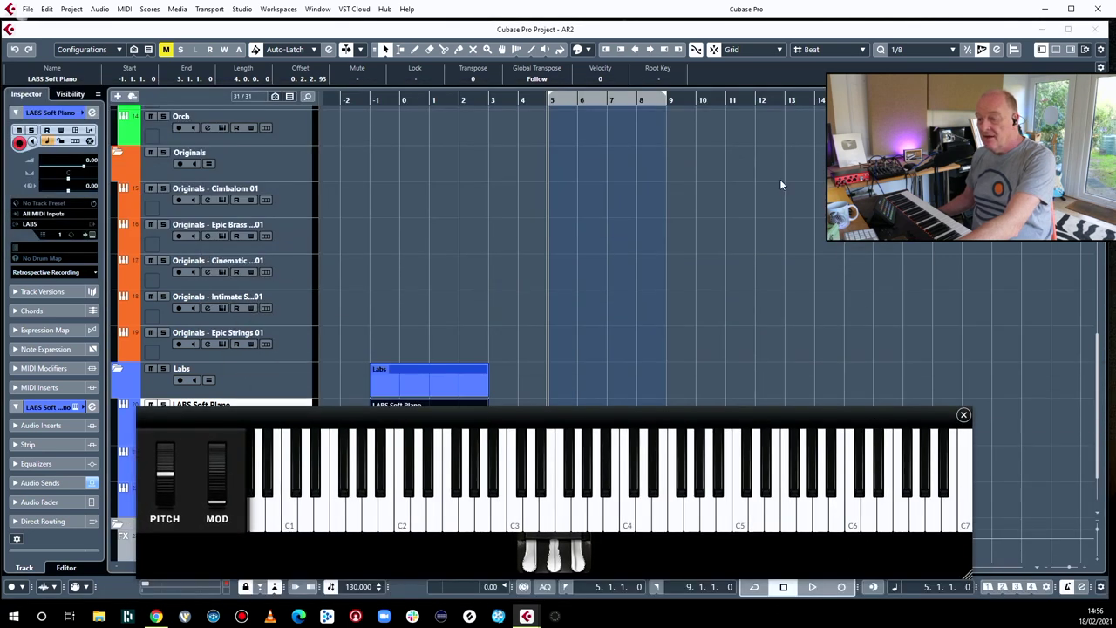
# - Move the left locator to bar 4 and record a second LABS Soft Piano melody from there up to bar 9
pyautogui.moveTo(550, 92); pyautogui.dragTo(519, 103)
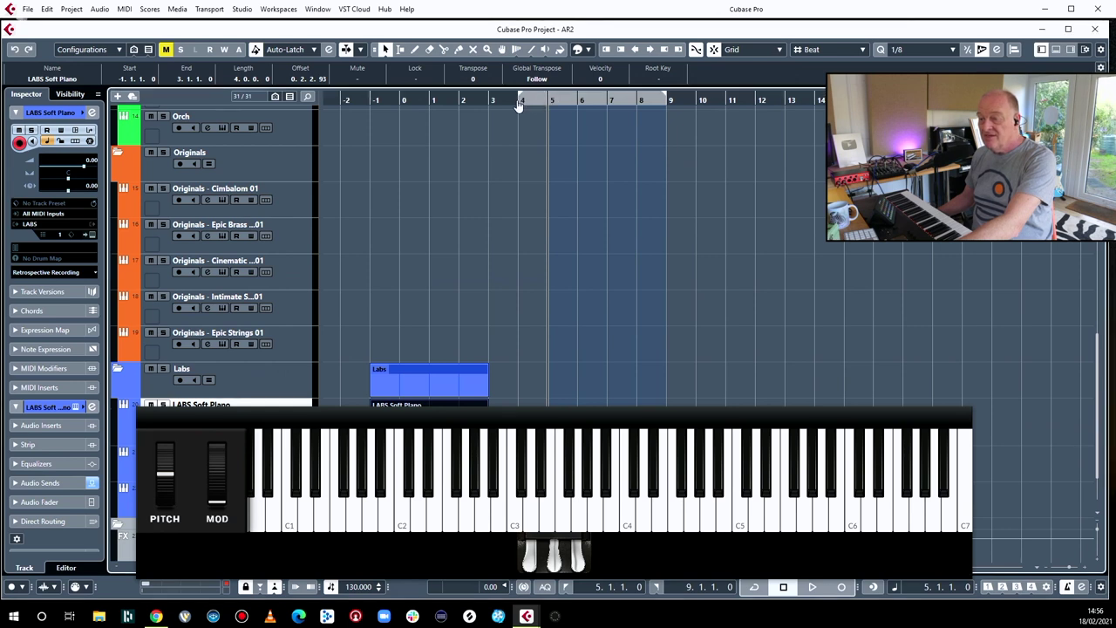
pyautogui.click(520, 97)
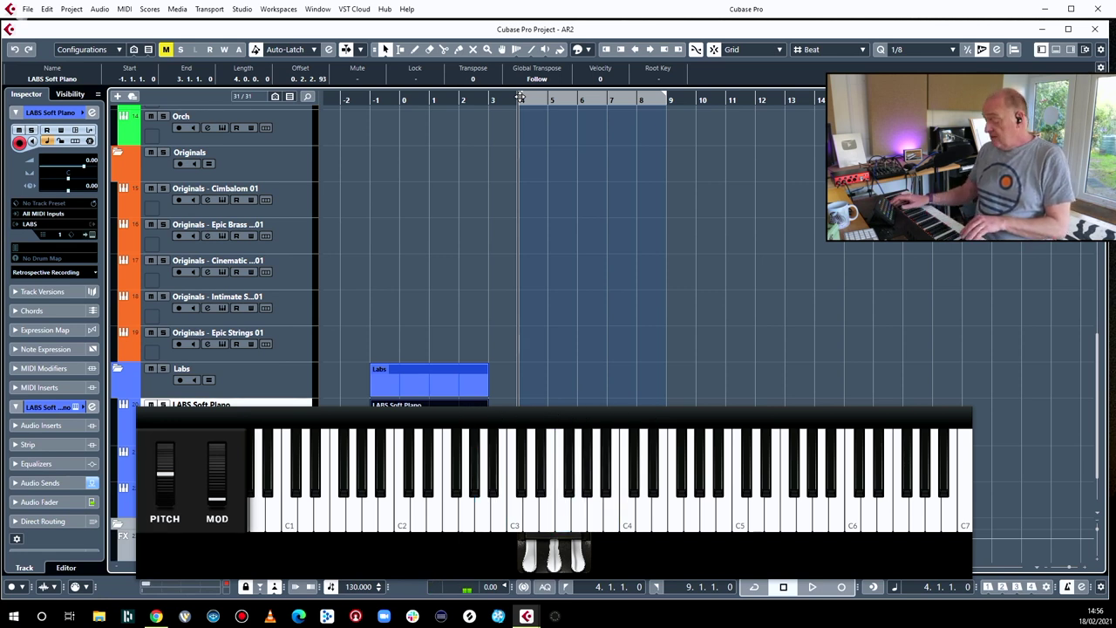
pyautogui.press('KP_Multiply')
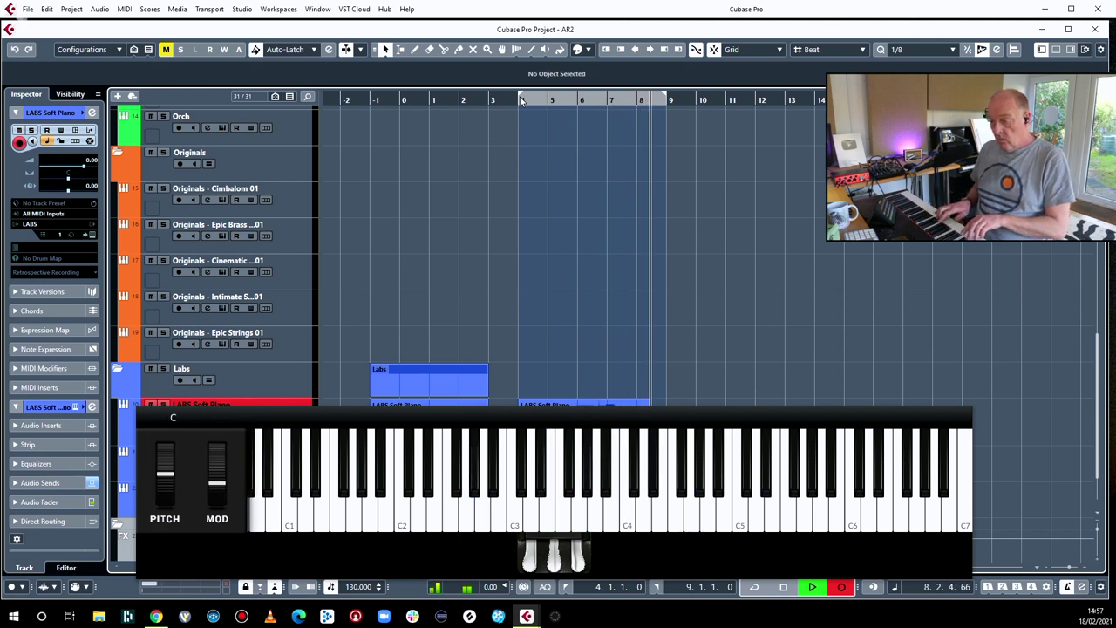
pyautogui.press('space')
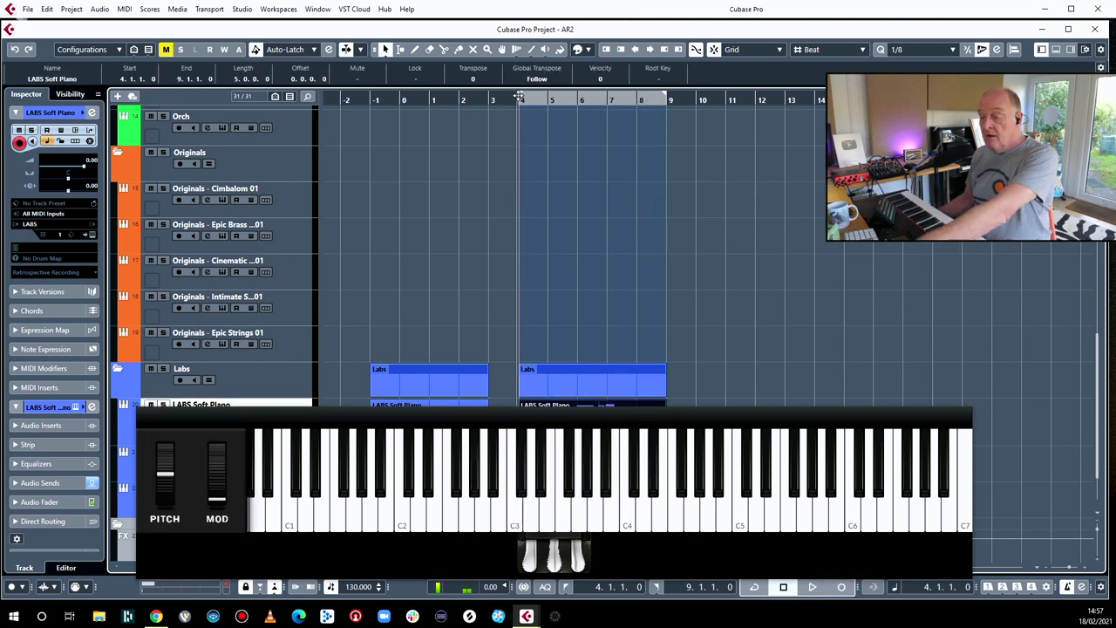
# - Trim the new LABS Soft Piano part to start at bar 5 and move the earlier part to bar 1
pyautogui.scroll(-2, 832, 308)
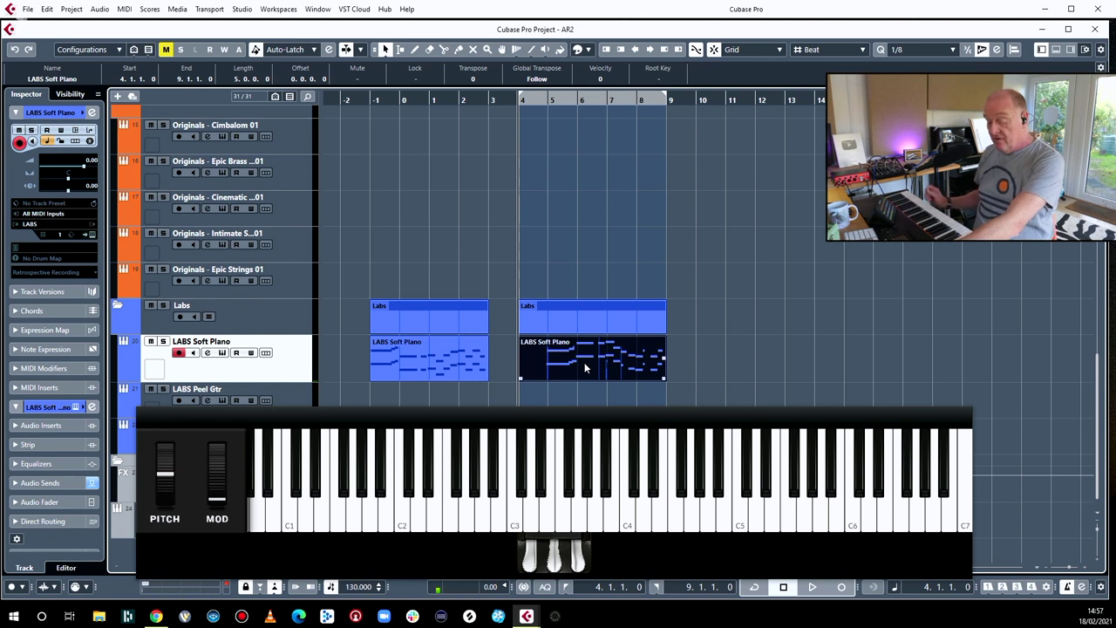
pyautogui.click(441, 369)
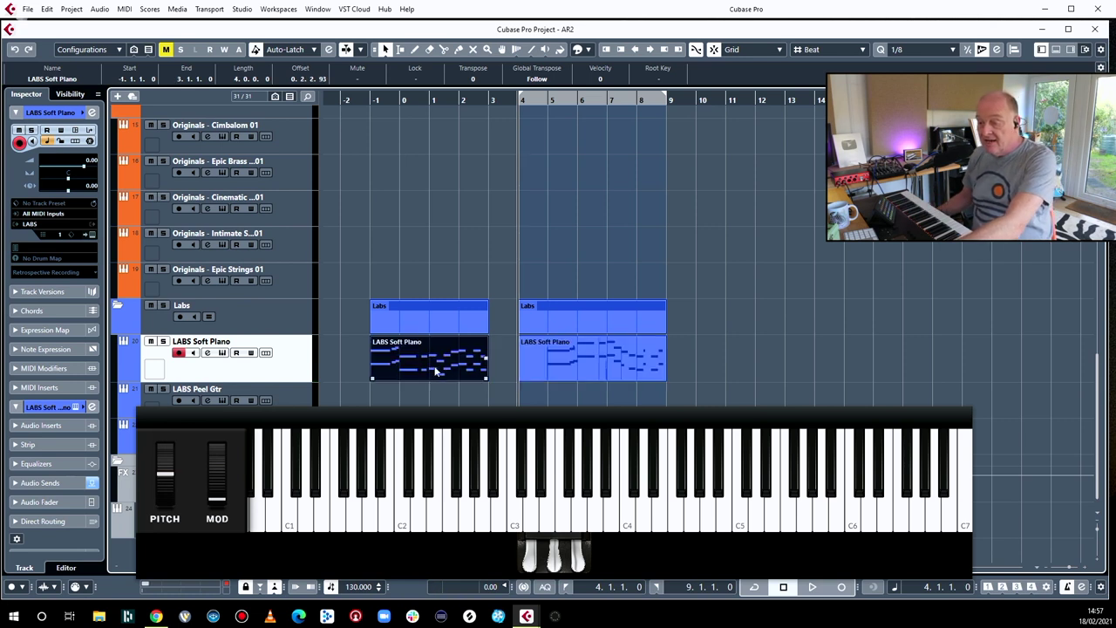
pyautogui.moveTo(519, 377); pyautogui.dragTo(545, 376)
pyautogui.moveTo(380, 368); pyautogui.dragTo(439, 368)
# - Play the arrangement from just before bar 1 and lower the LABS Soft Piano volume to -2.00
pyautogui.click(419, 97)
pyautogui.press('space')
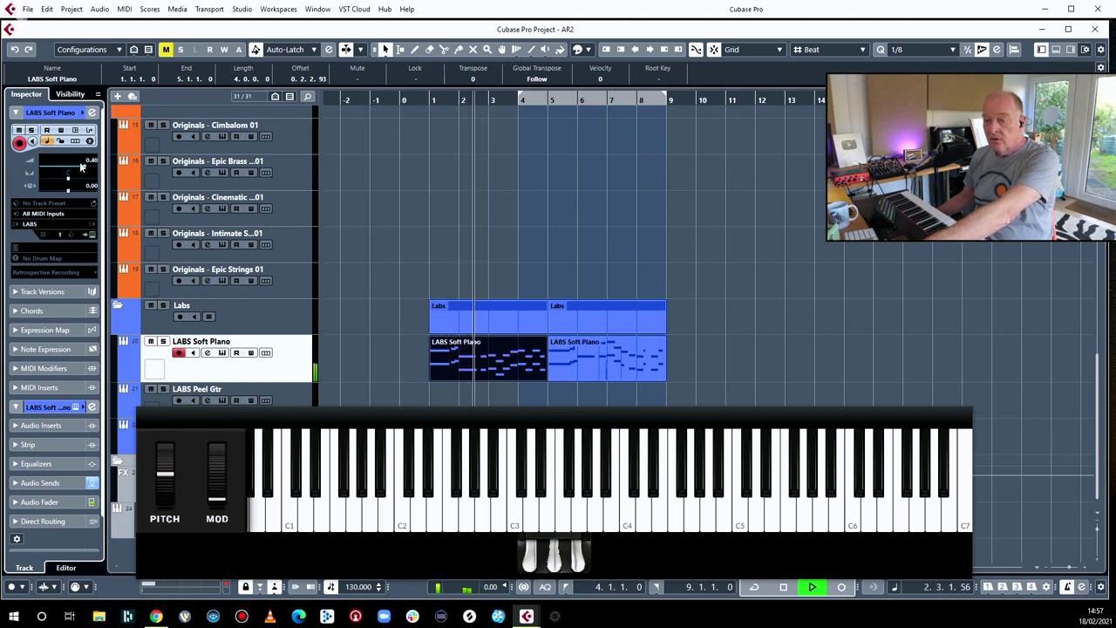
pyautogui.moveTo(71, 164); pyautogui.dragTo(62, 185)
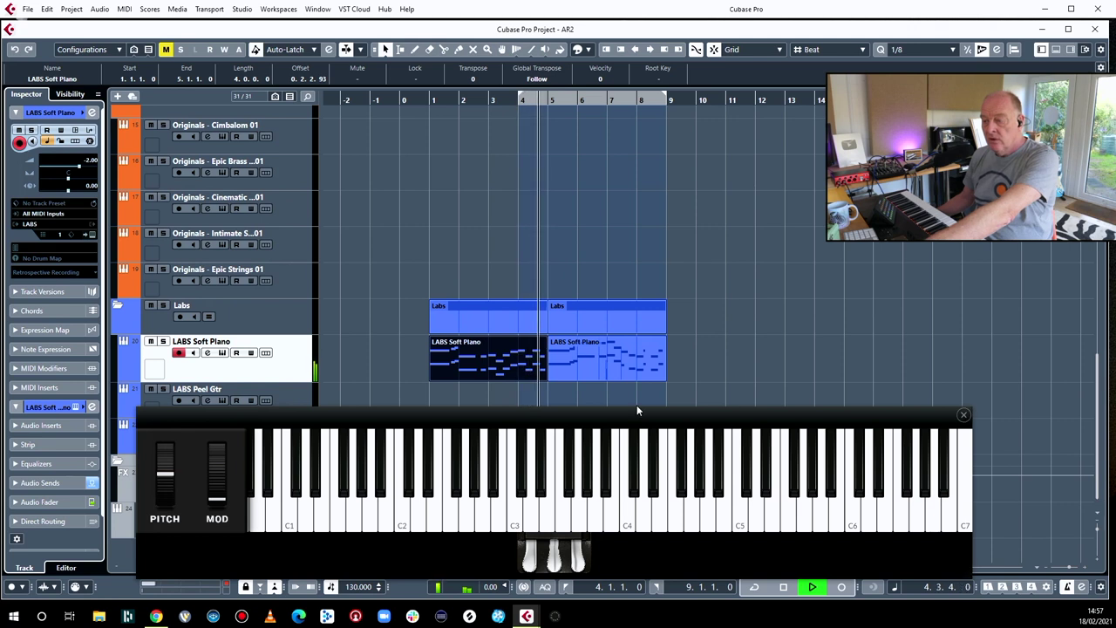
# - Select both LABS Soft Piano parts, stop playback and glue them into one part
pyautogui.moveTo(720, 390); pyautogui.dragTo(535, 385)
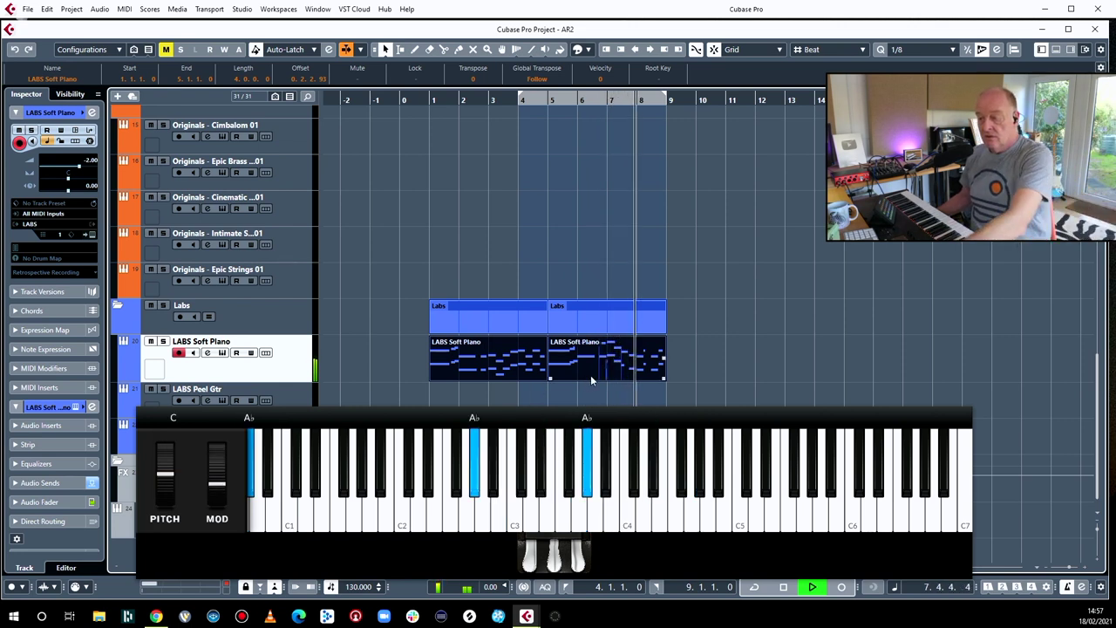
pyautogui.press('space')
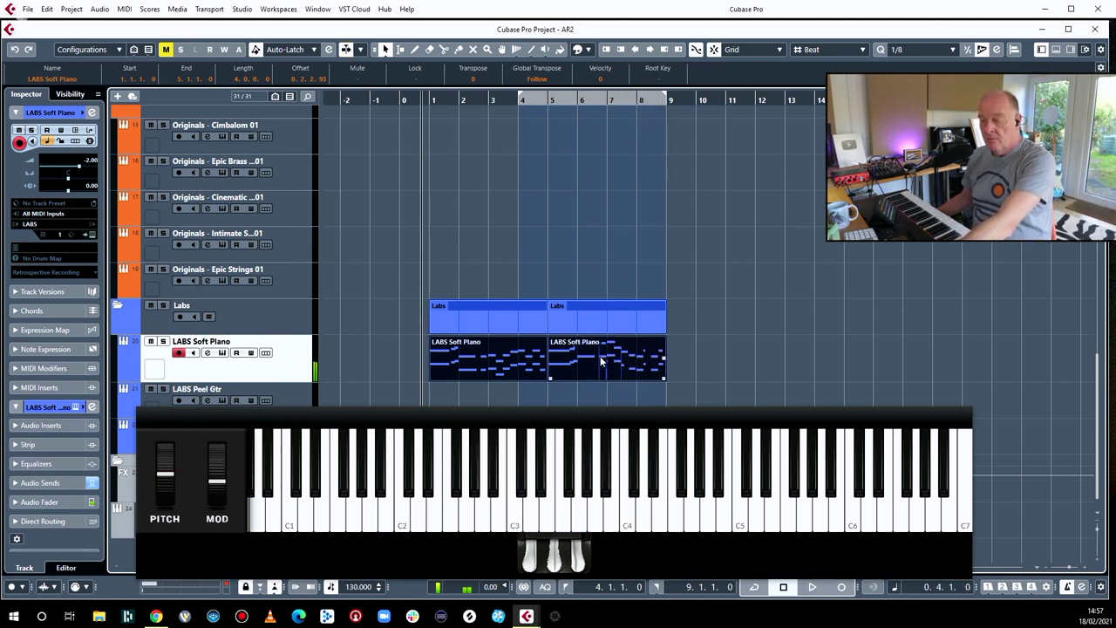
pyautogui.click(600, 356)
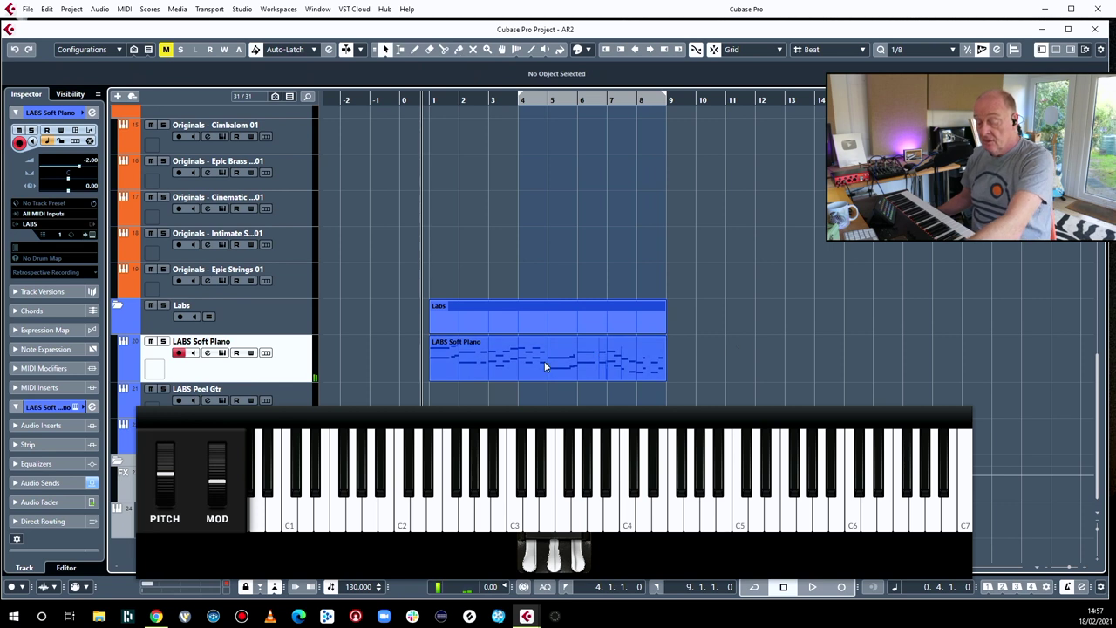
# - Move the glued LABS Soft Piano part to start at bar 5 during playback and hide the on-screen keyboard
pyautogui.moveTo(500, 354); pyautogui.dragTo(590, 359)
pyautogui.press('space')
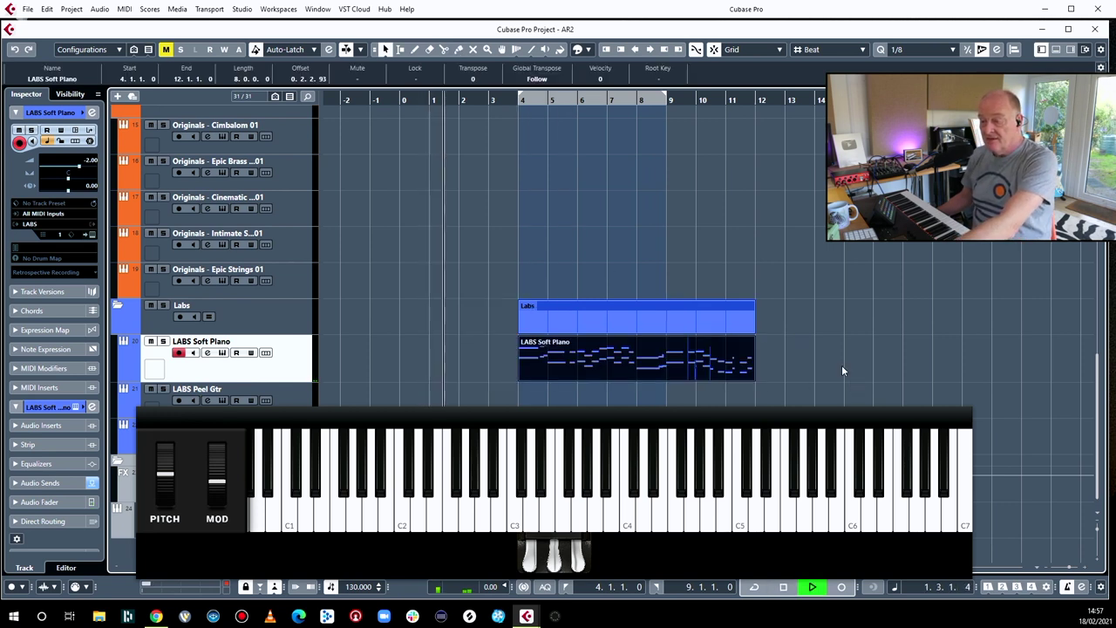
pyautogui.moveTo(587, 372); pyautogui.dragTo(616, 371)
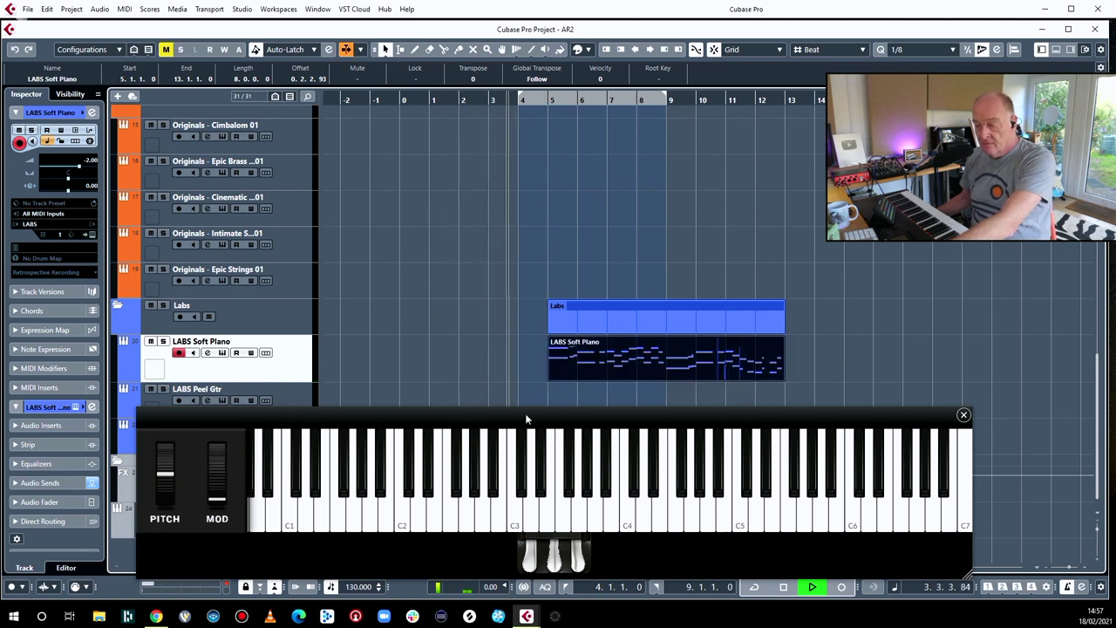
pyautogui.hotkey('alt', 'k')
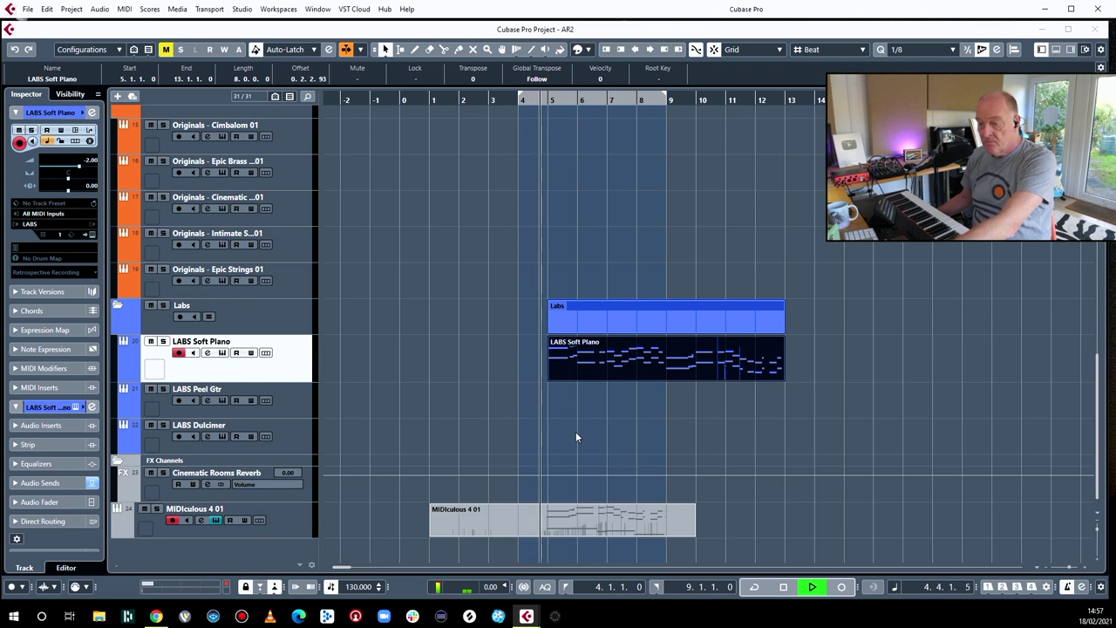
pyautogui.scroll(5, 463, 333)
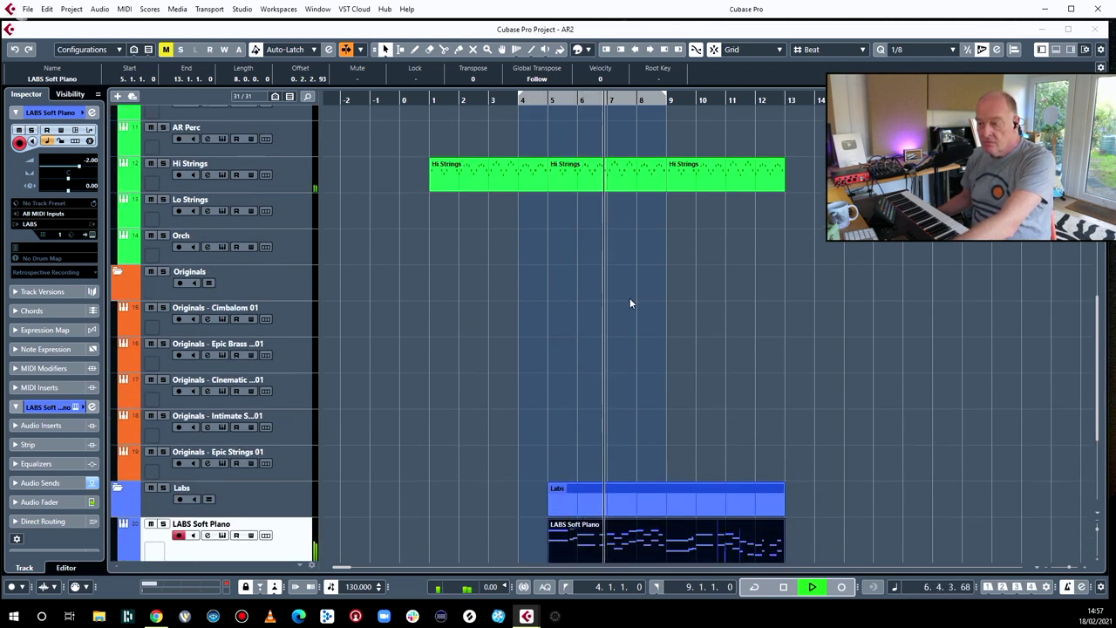
# - Stop playback, try the Originals Cinematic and Orch tracks, and select the AR Perc track for recording
pyautogui.press('space')
pyautogui.click(523, 353)
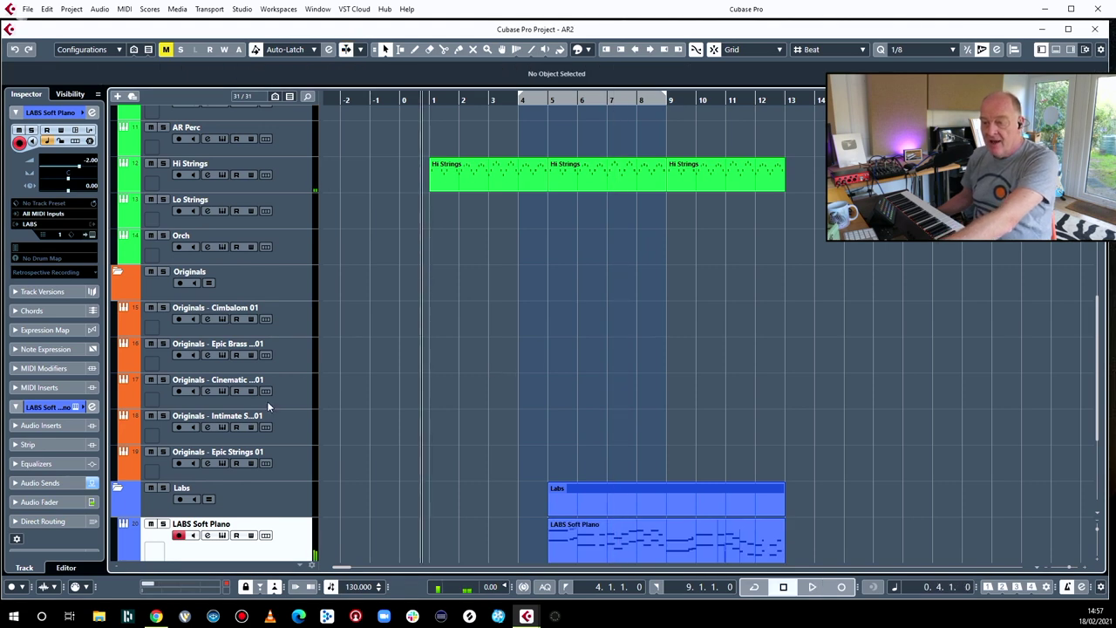
pyautogui.click(291, 391)
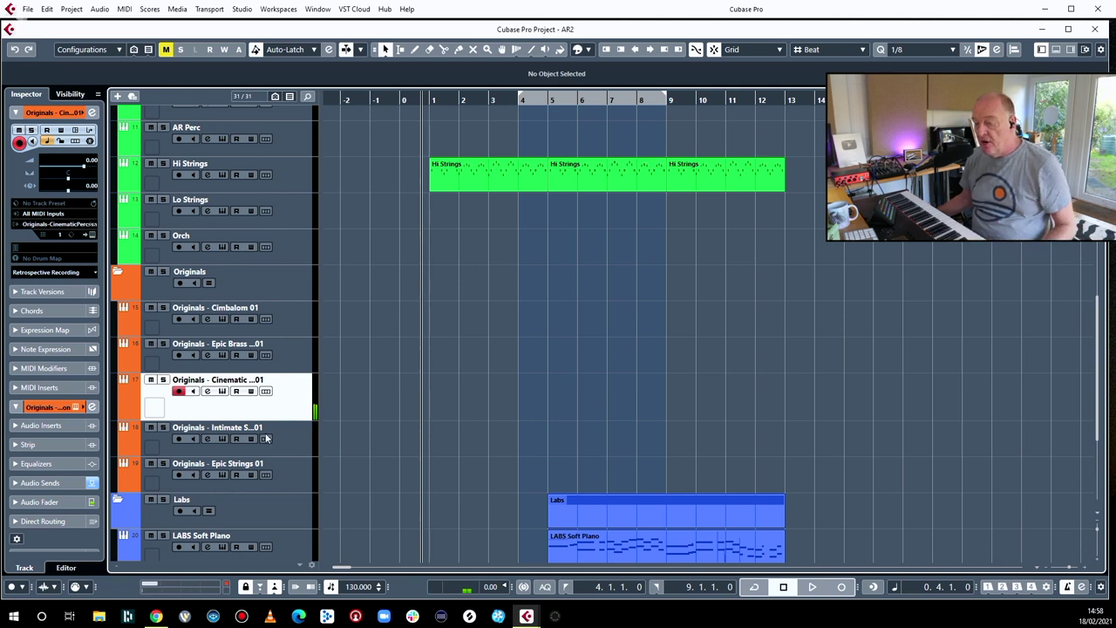
pyautogui.scroll(5, 429, 398)
pyautogui.scroll(-4, 428, 394)
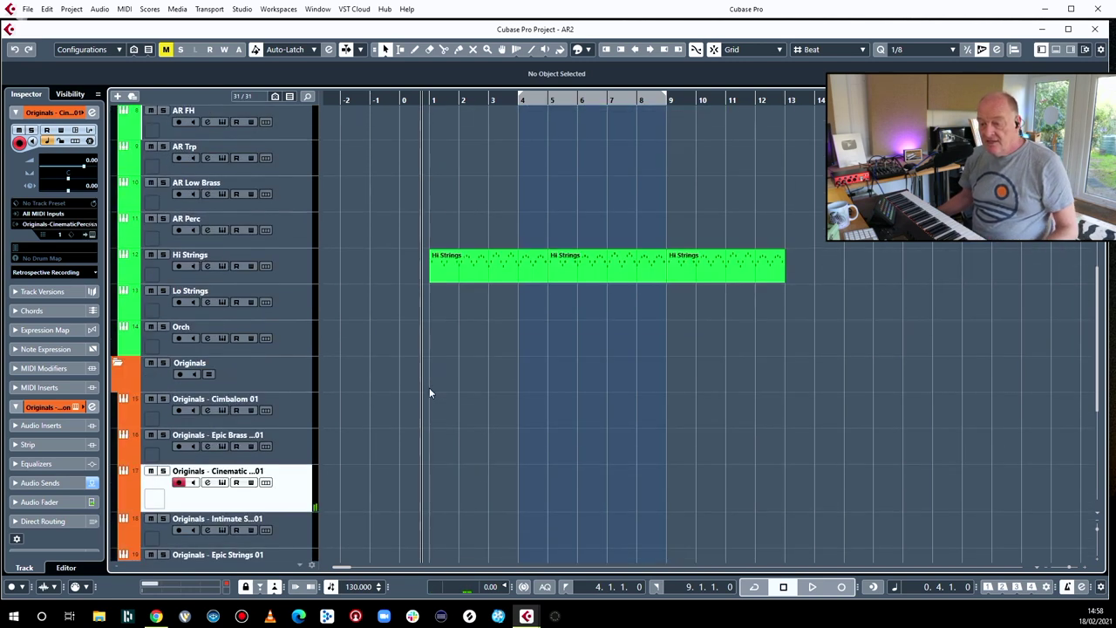
pyautogui.click(286, 340)
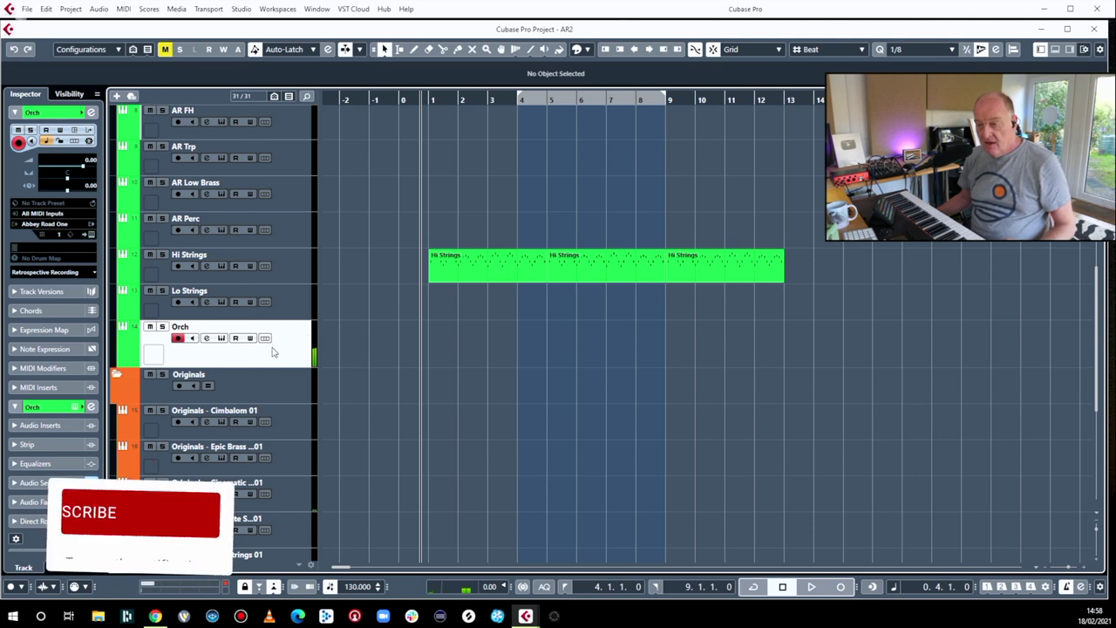
pyautogui.click(296, 230)
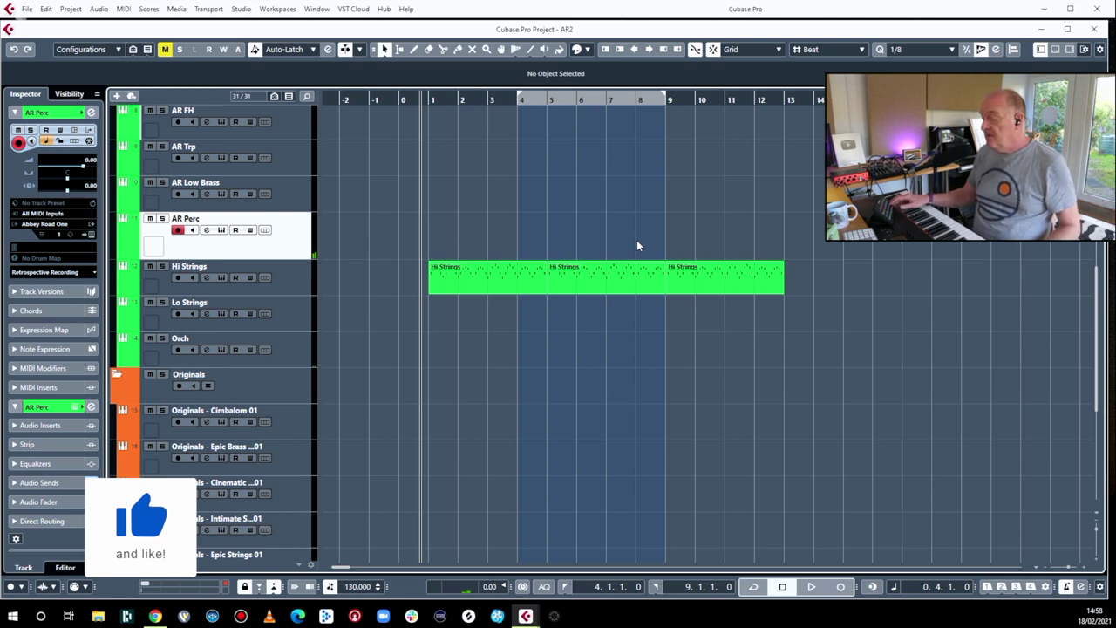
# - Try a percussion take on the AR Perc track from just before bar 1 and delete it
pyautogui.press('KP_Multiply')
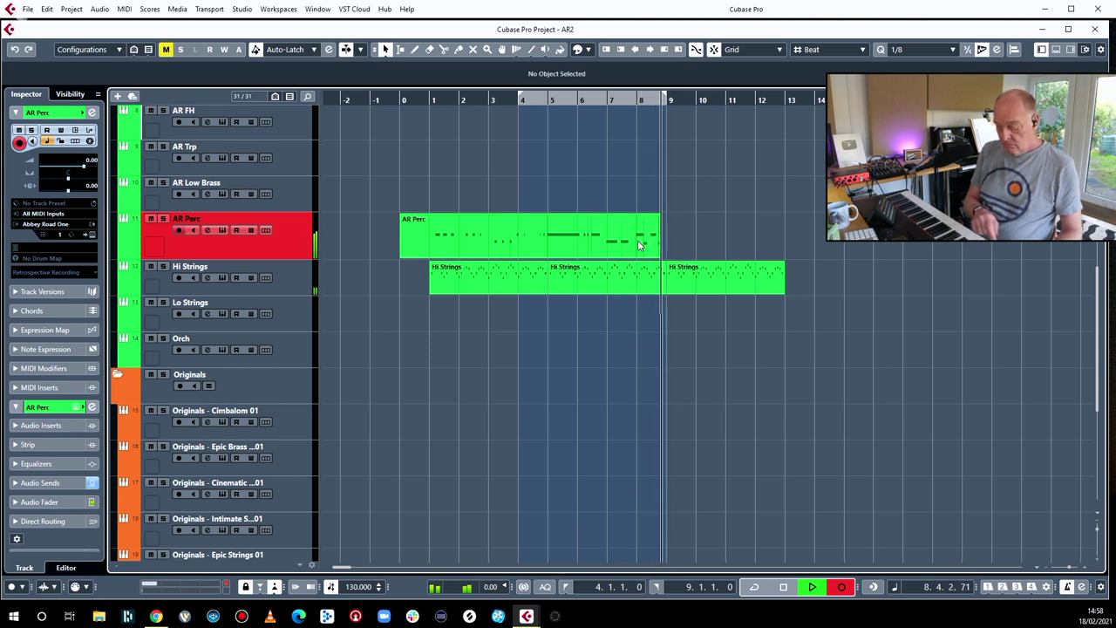
pyautogui.press('space')
pyautogui.press('space')
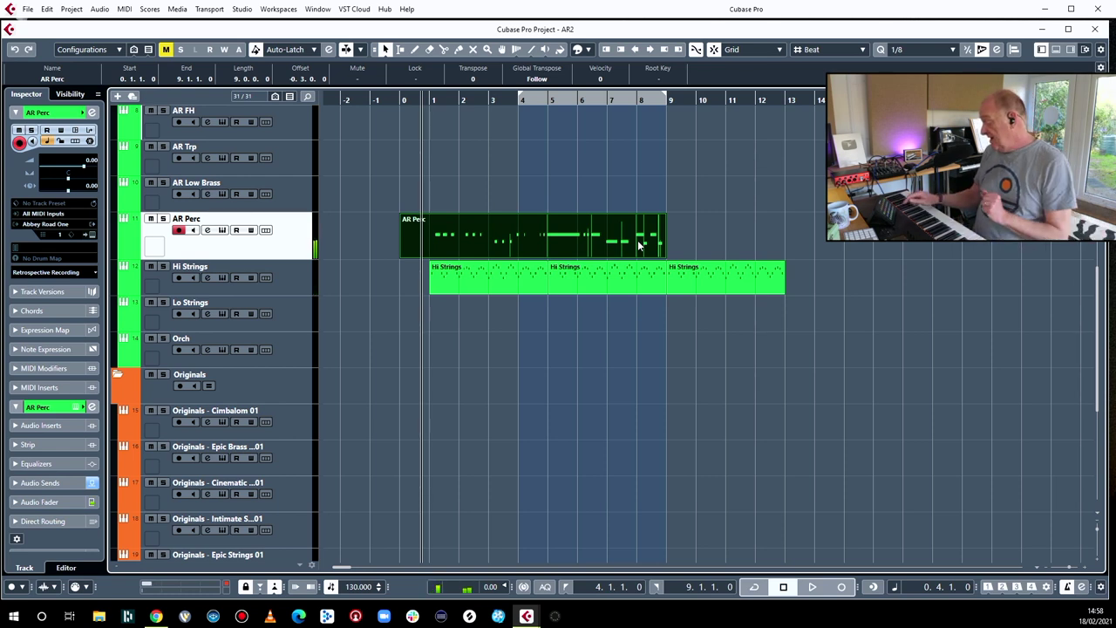
pyautogui.press('Delete')
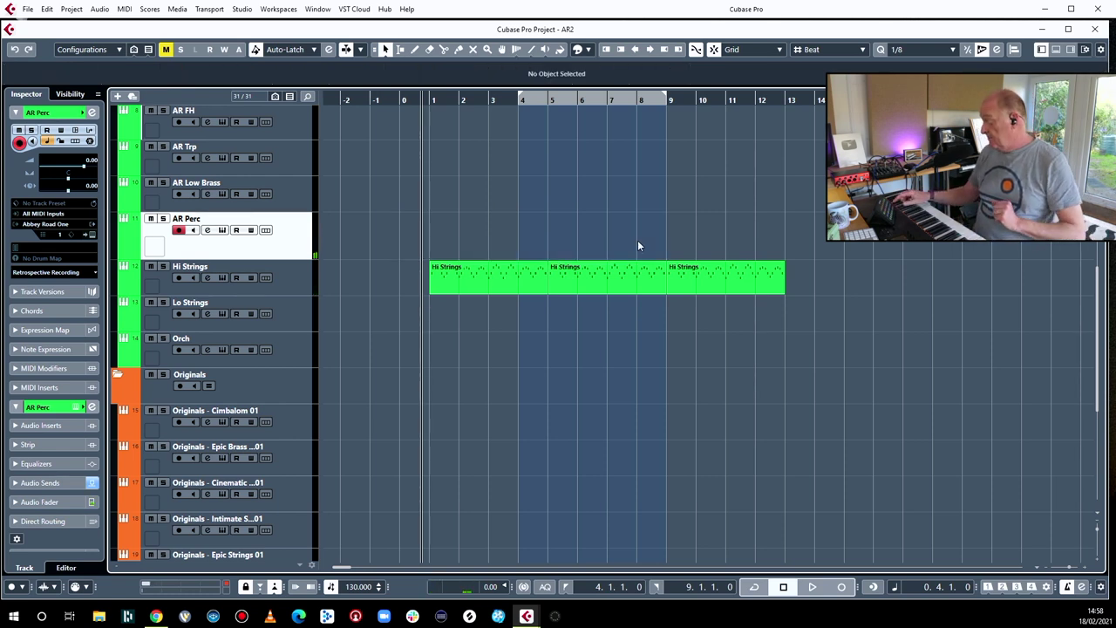
# - Record a percussion part on the AR Perc track from bar 4 to bar 9 and play it back
pyautogui.press('KP_1')
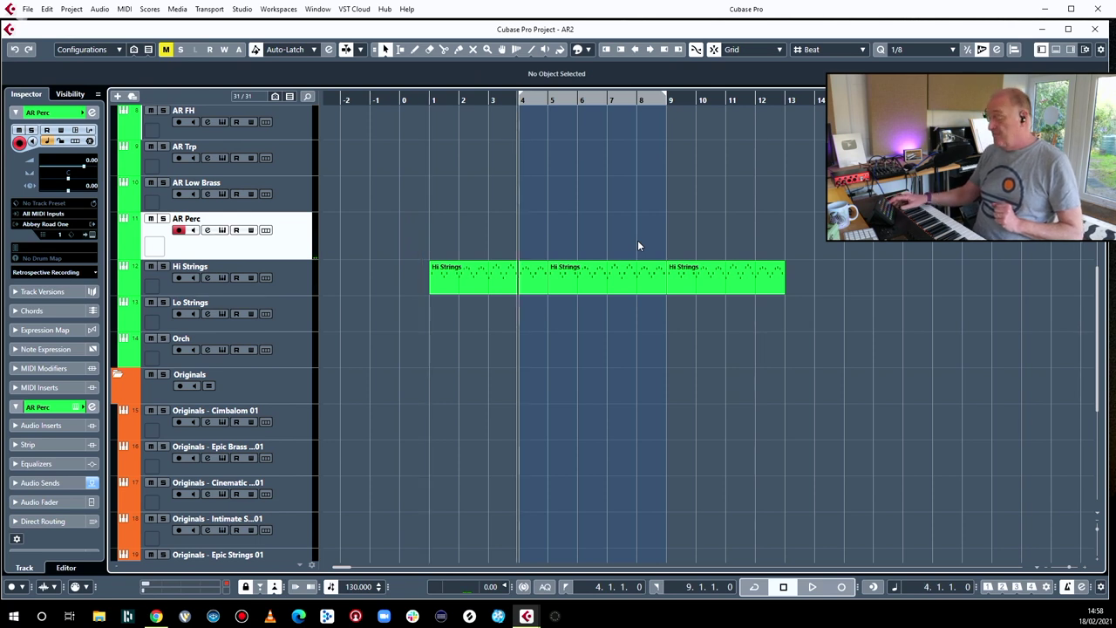
pyautogui.press('KP_Multiply')
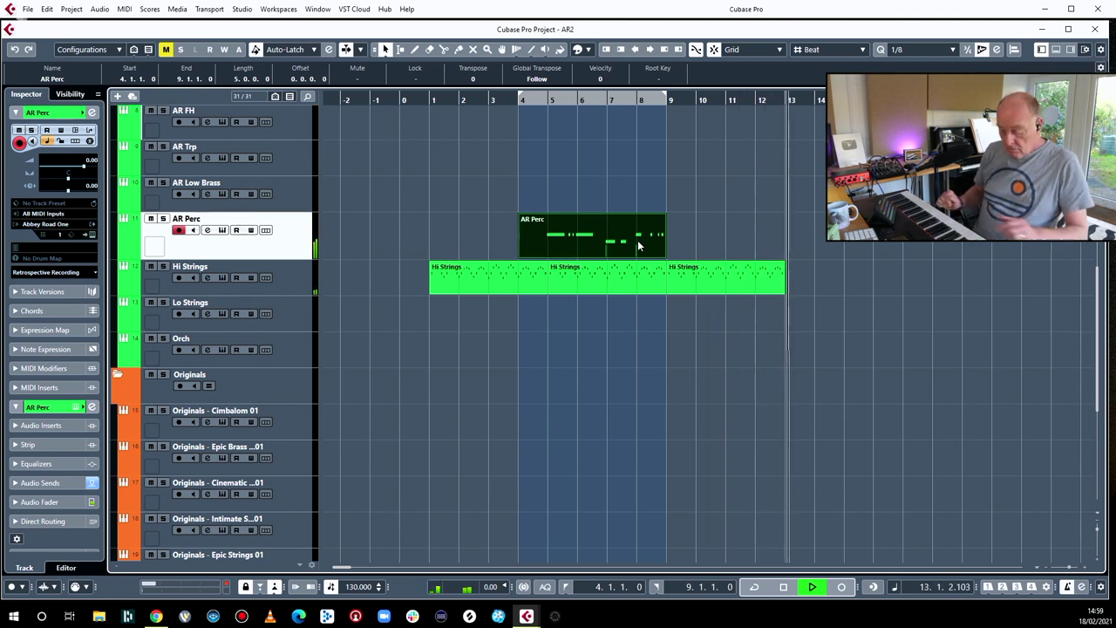
pyautogui.press('space')
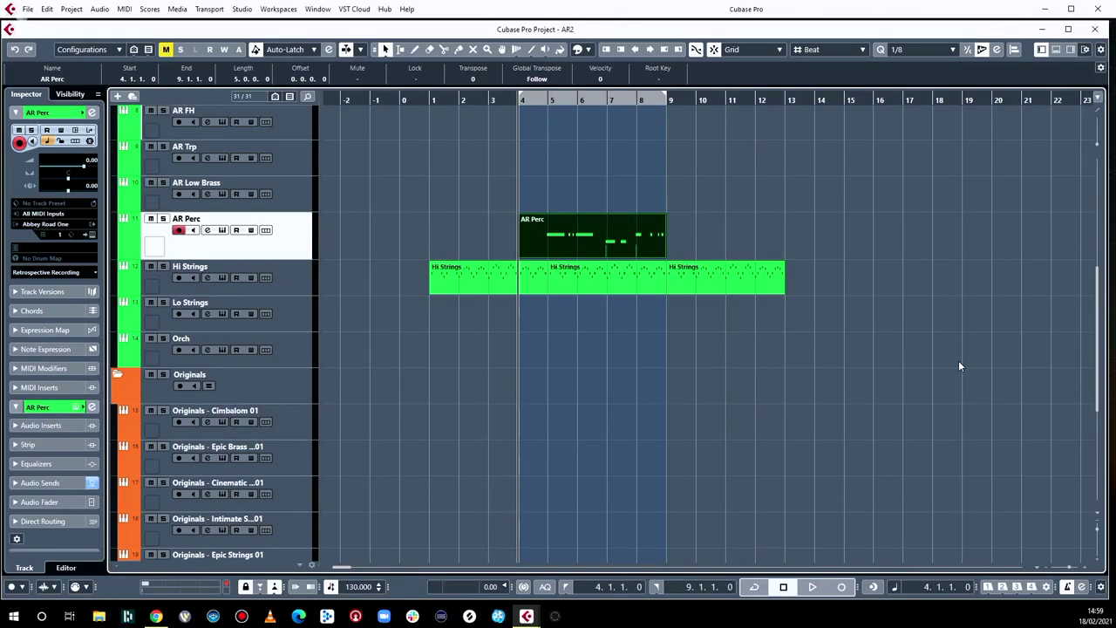
pyautogui.press('space')
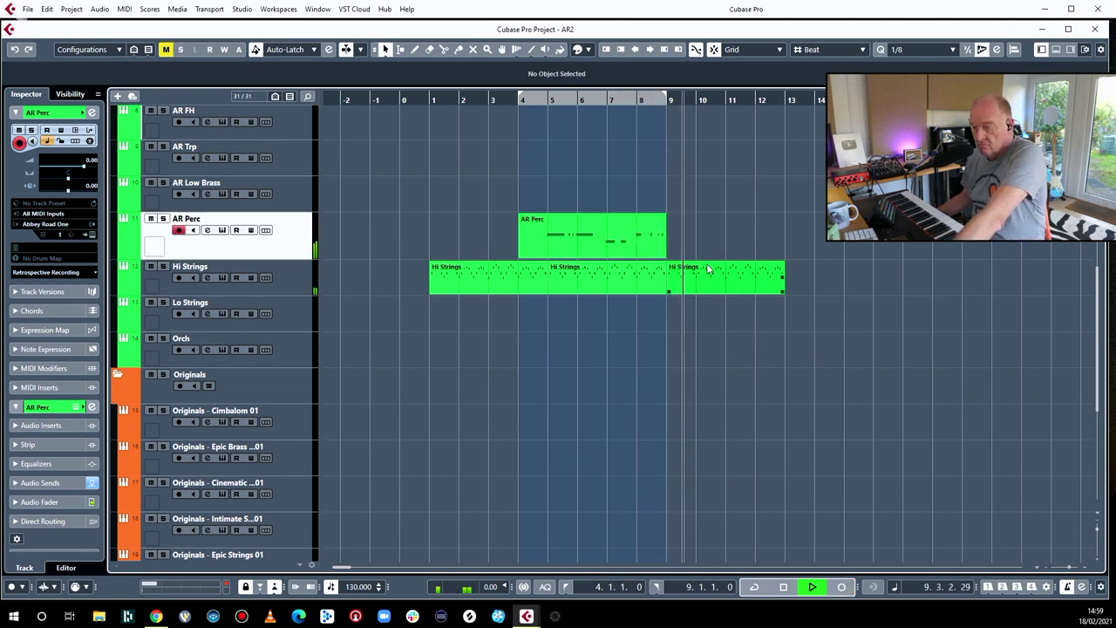
pyautogui.press('space')
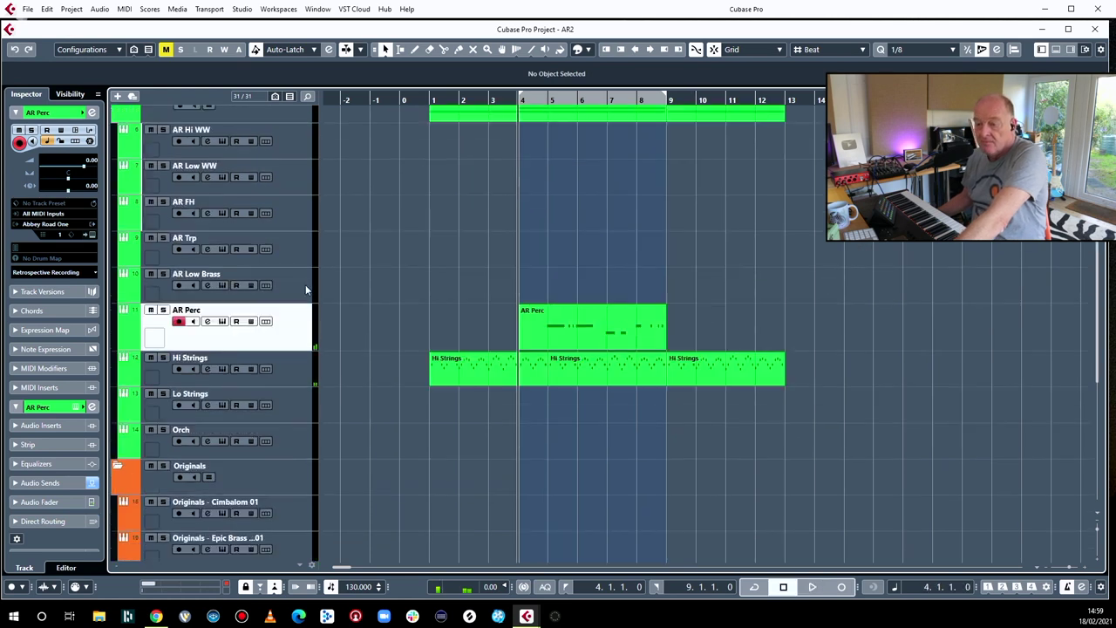
# - Show the on-screen keyboard and record a French horn part on the AR FH track from bar 4 to bar 9
pyautogui.click(296, 218)
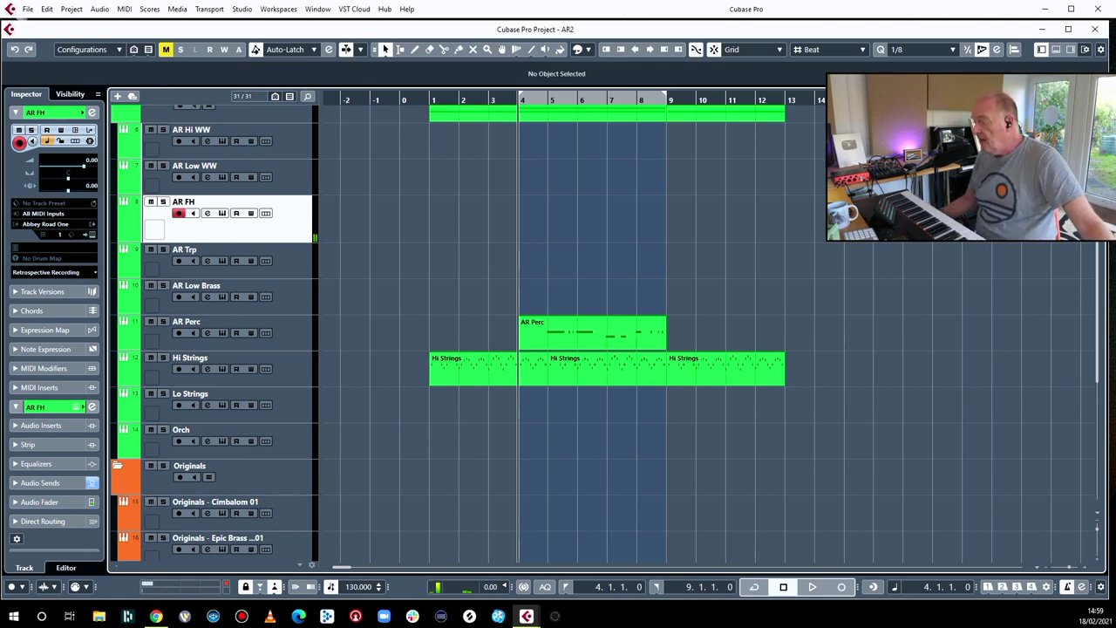
pyautogui.hotkey('alt', 'k')
pyautogui.moveTo(460, 363); pyautogui.dragTo(538, 415)
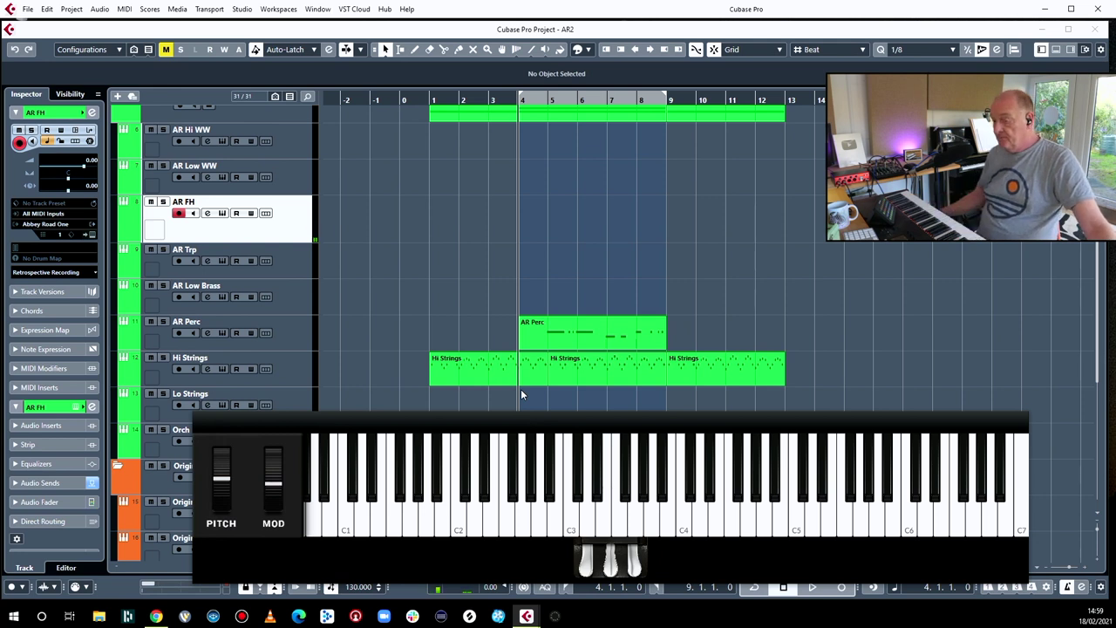
pyautogui.press('KP_Multiply')
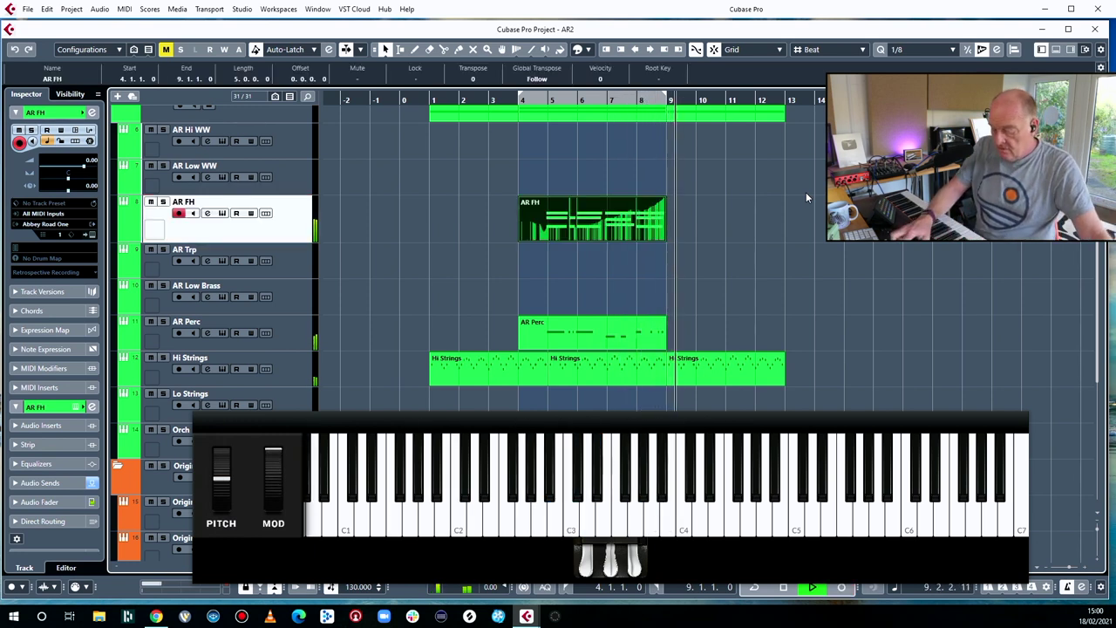
pyautogui.press('space')
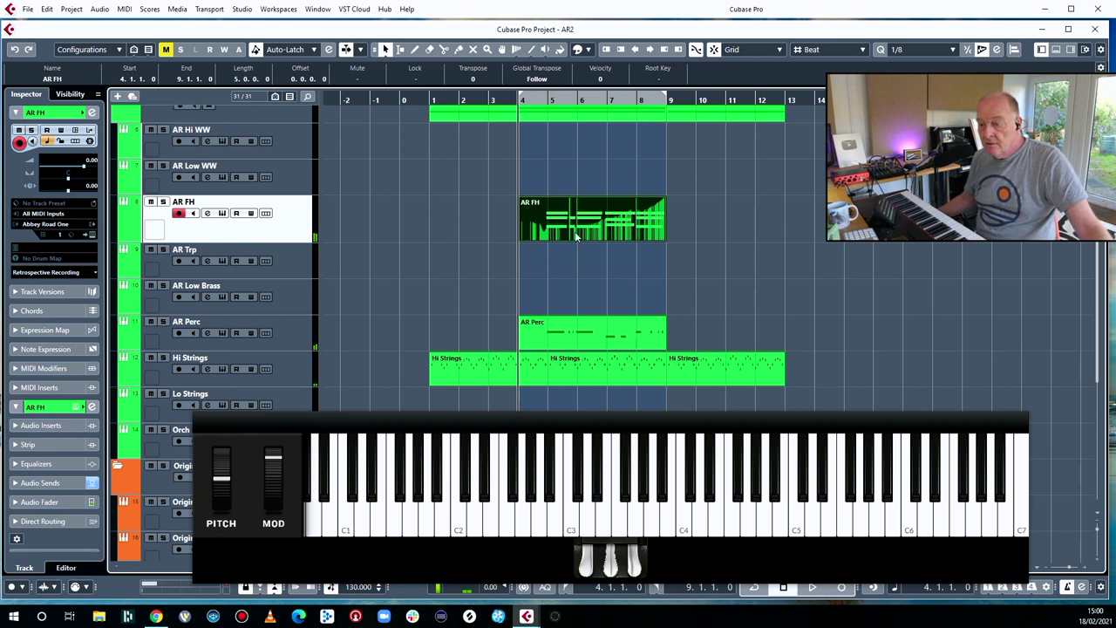
# - Try the AR Trp track, select AR Low Brass and move the left locator and cursor to bar 8
pyautogui.click(281, 250)
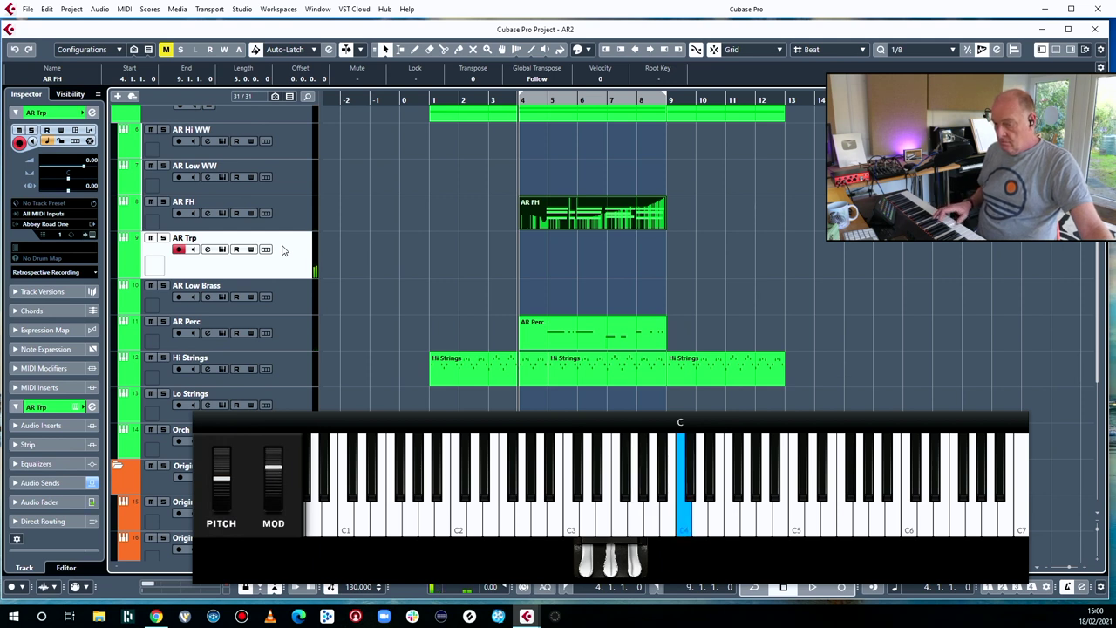
pyautogui.click(303, 310)
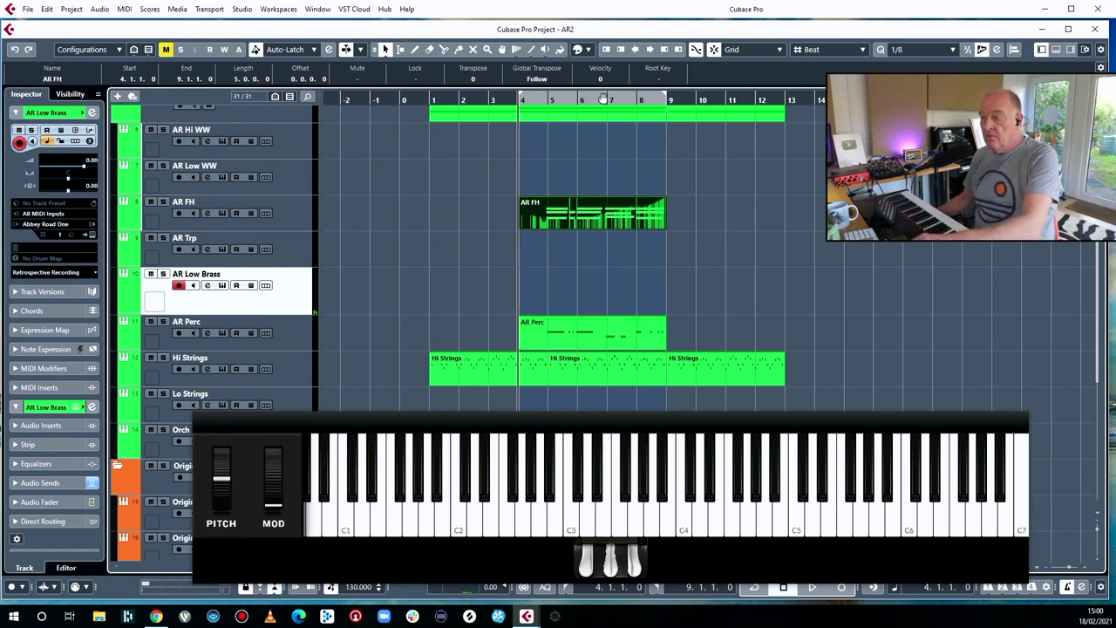
pyautogui.click(638, 100)
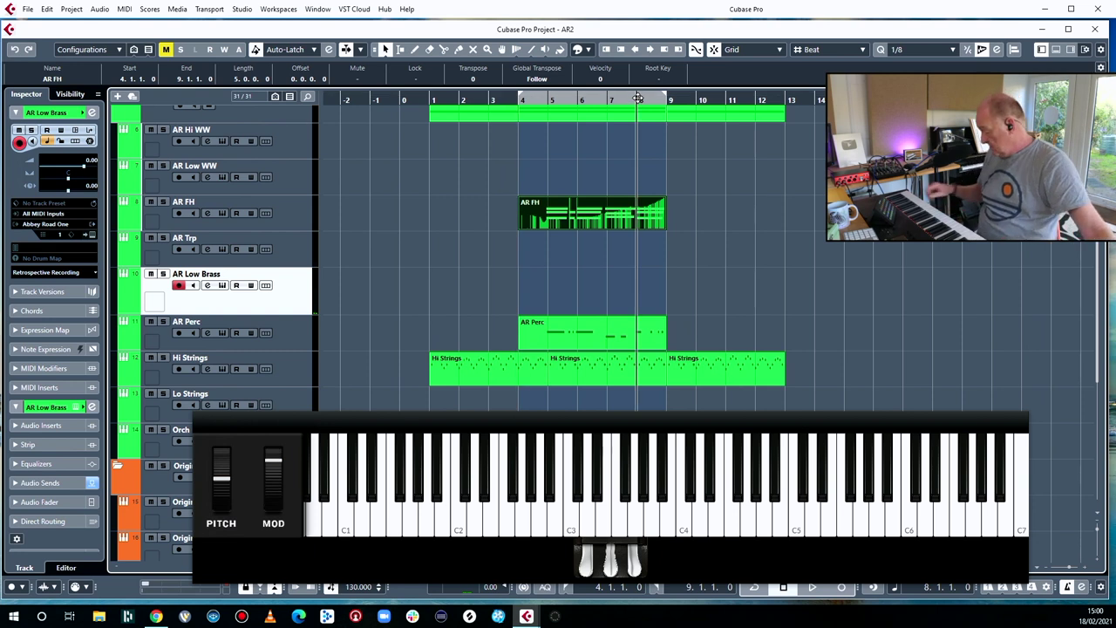
pyautogui.press('KP_1')
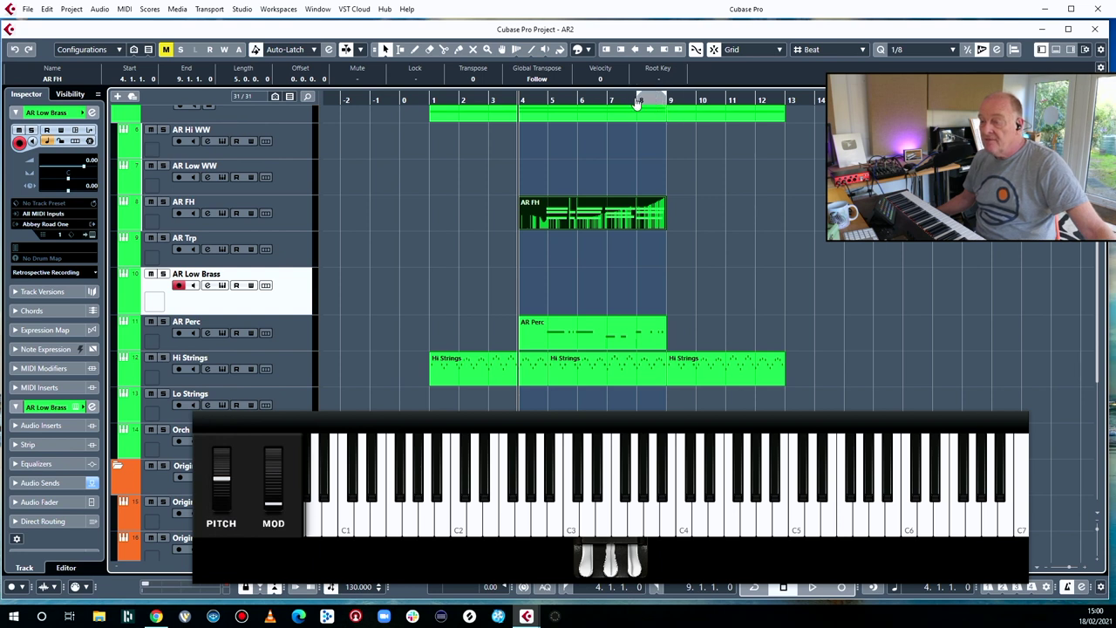
pyautogui.press('KP_1')
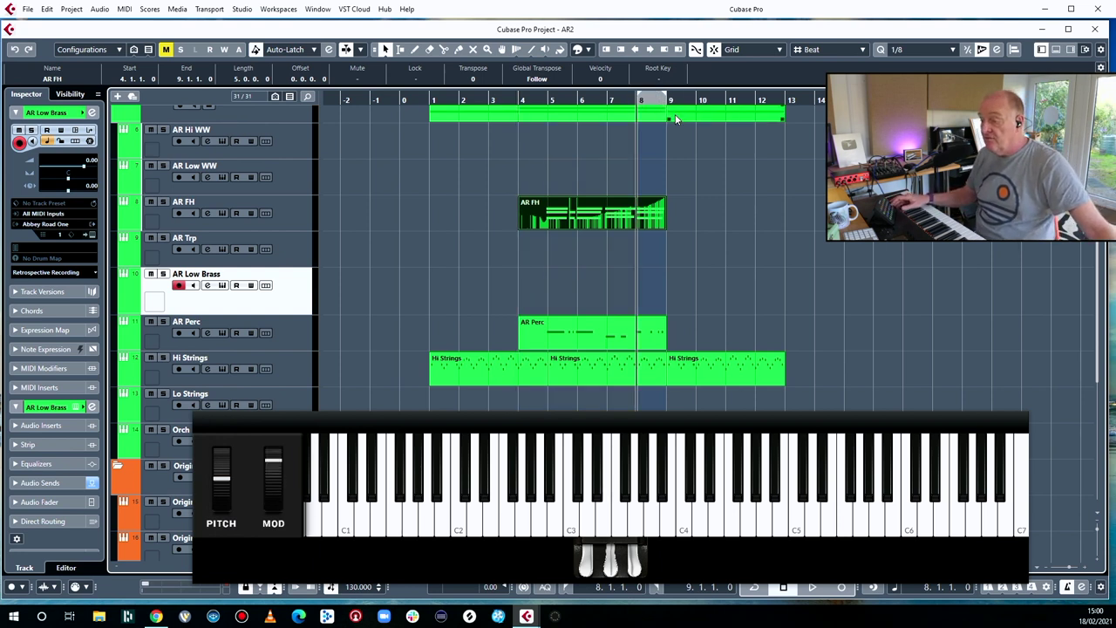
# - Try recording a low brass passage on the AR Low Brass track between bars 8 and 9
pyautogui.press('KP_Multiply')
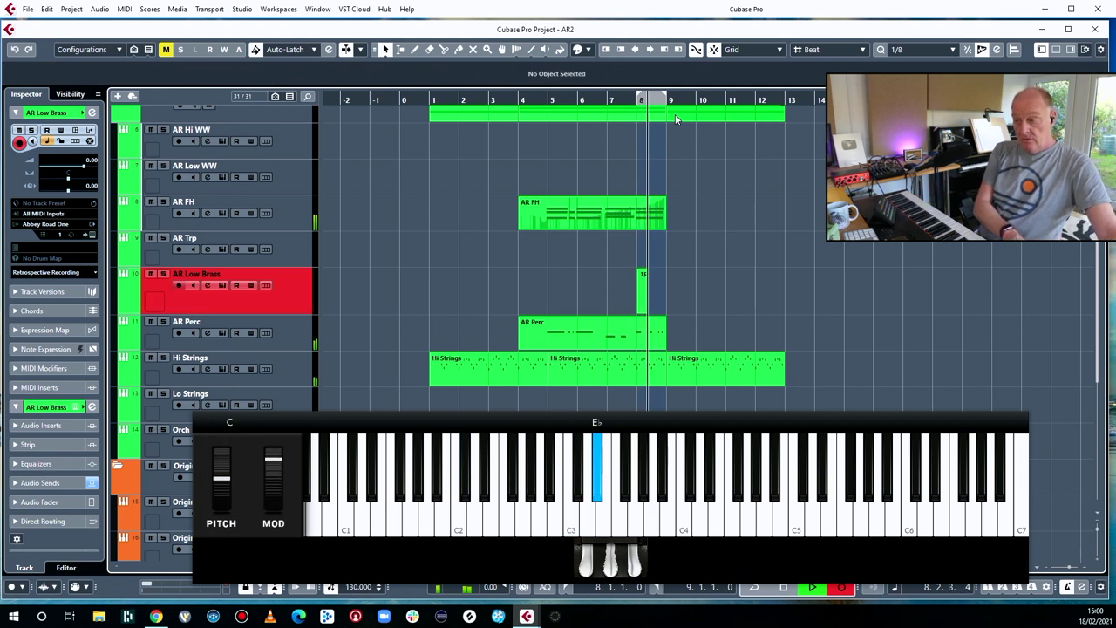
pyautogui.press('KP_Multiply')
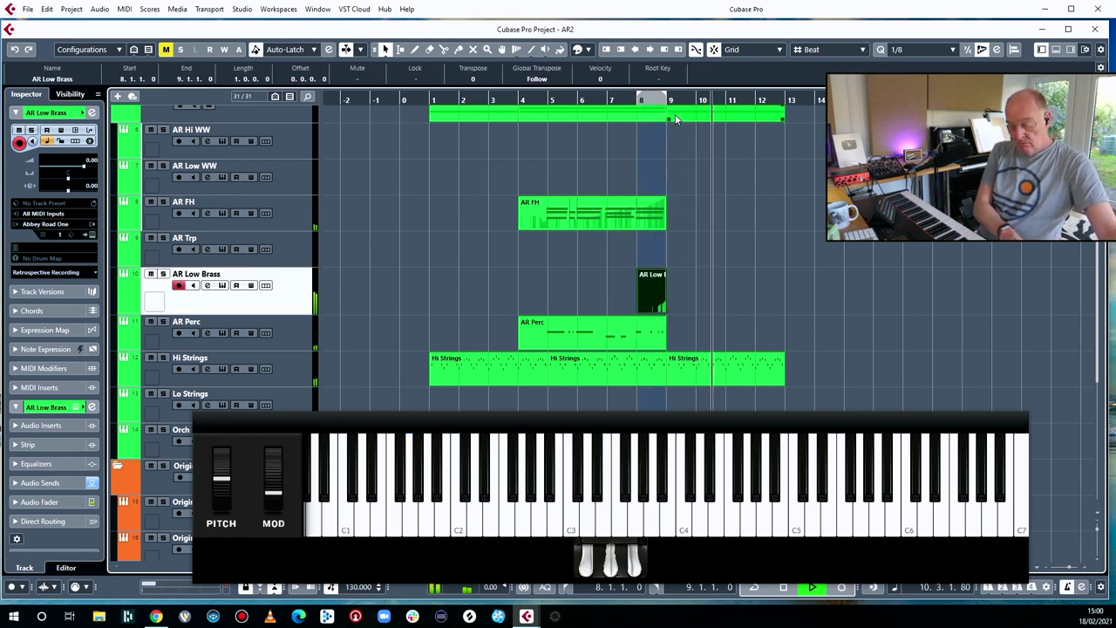
pyautogui.press('space')
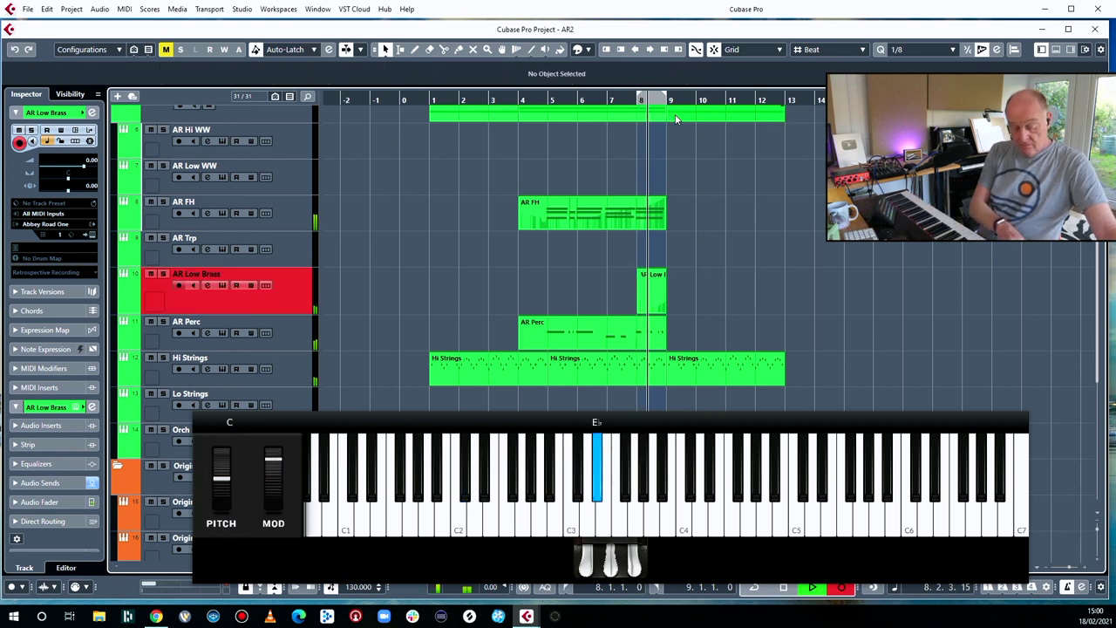
pyautogui.press('space')
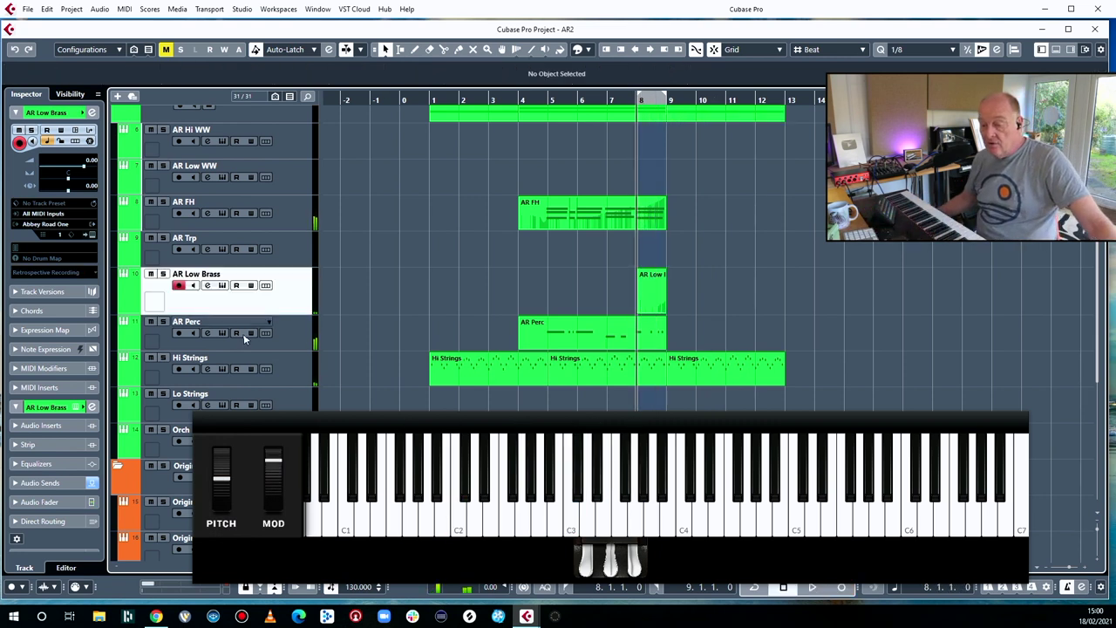
# - Check the MIDI record modes and delete the AR Low Brass part at bar 8
pyautogui.click(85, 584)
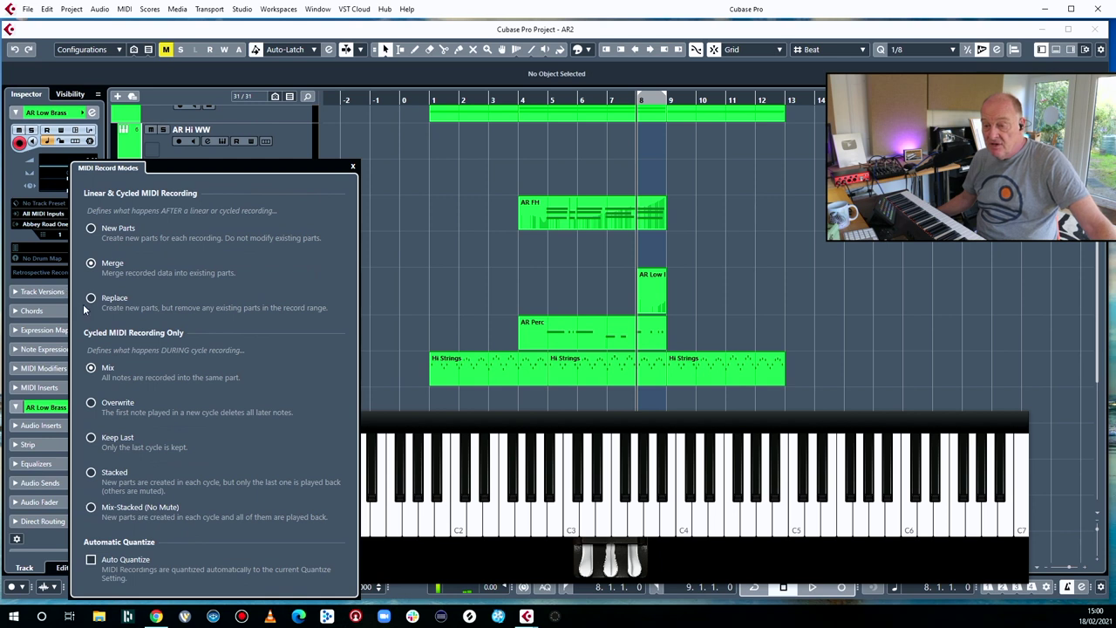
pyautogui.click(808, 284)
pyautogui.click(652, 297)
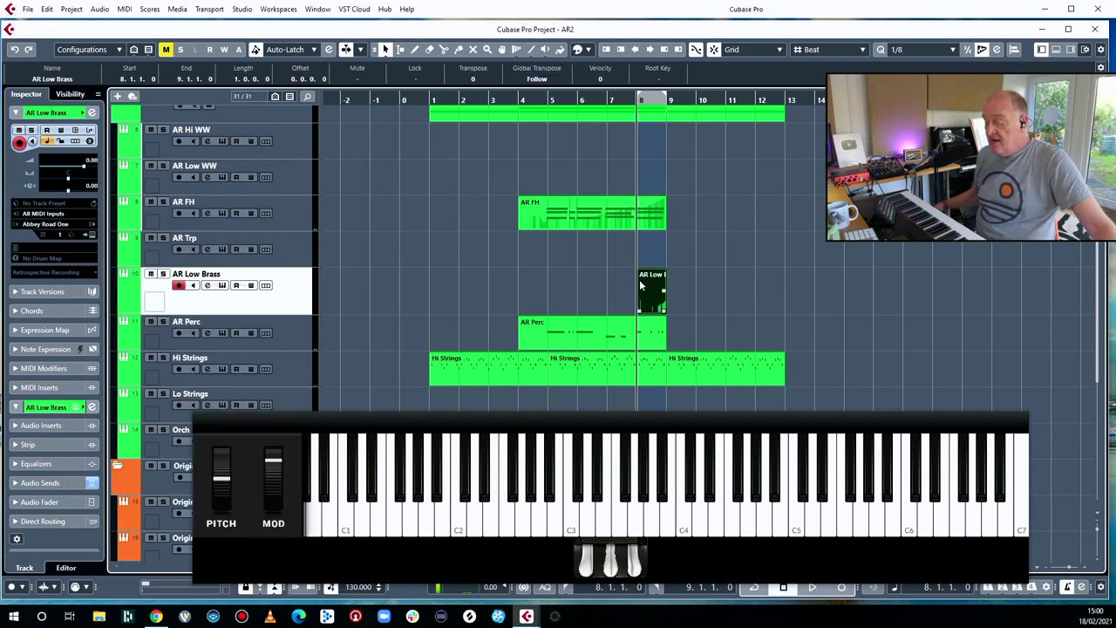
pyautogui.press('Delete')
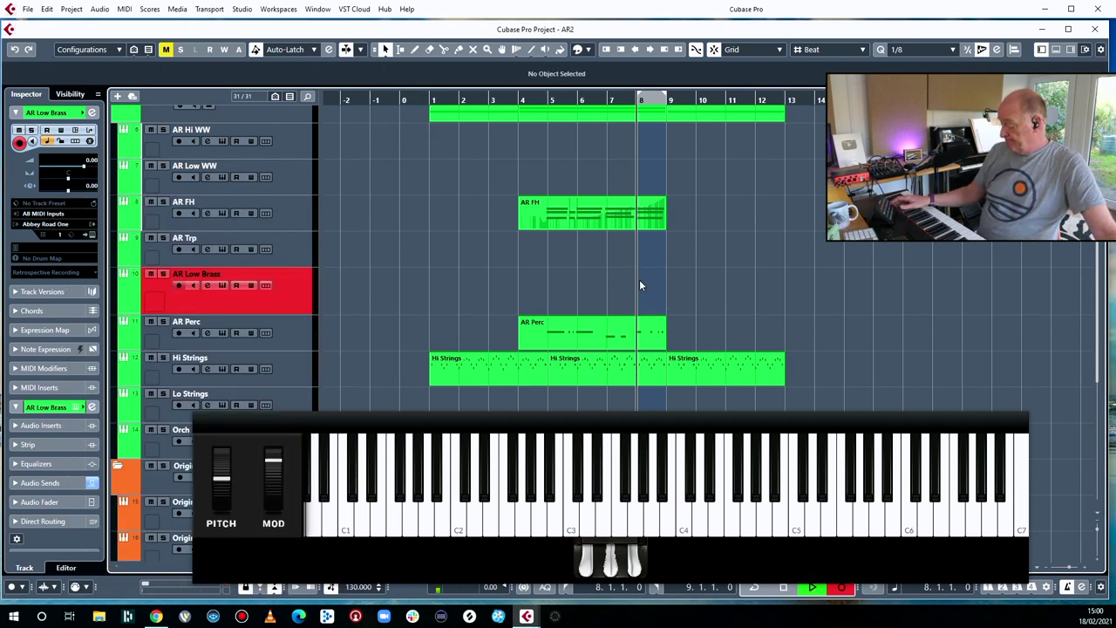
# - Record two more low brass takes on the AR Low Brass track at bar 8 and delete each one
pyautogui.press('KP_Multiply')
pyautogui.press('KP_Multiply')
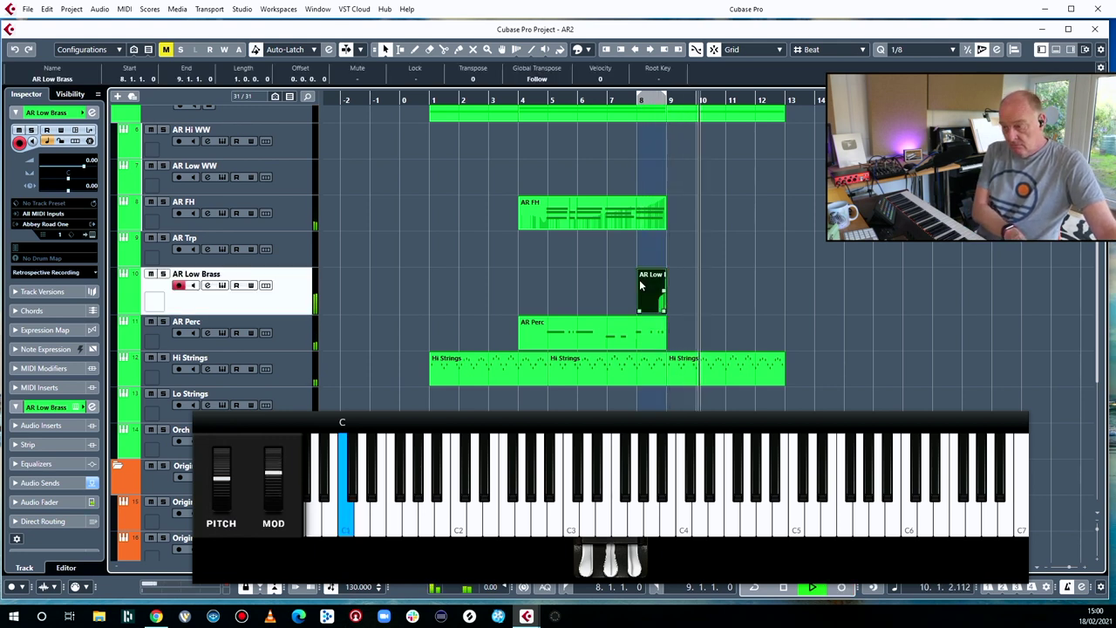
pyautogui.press('space')
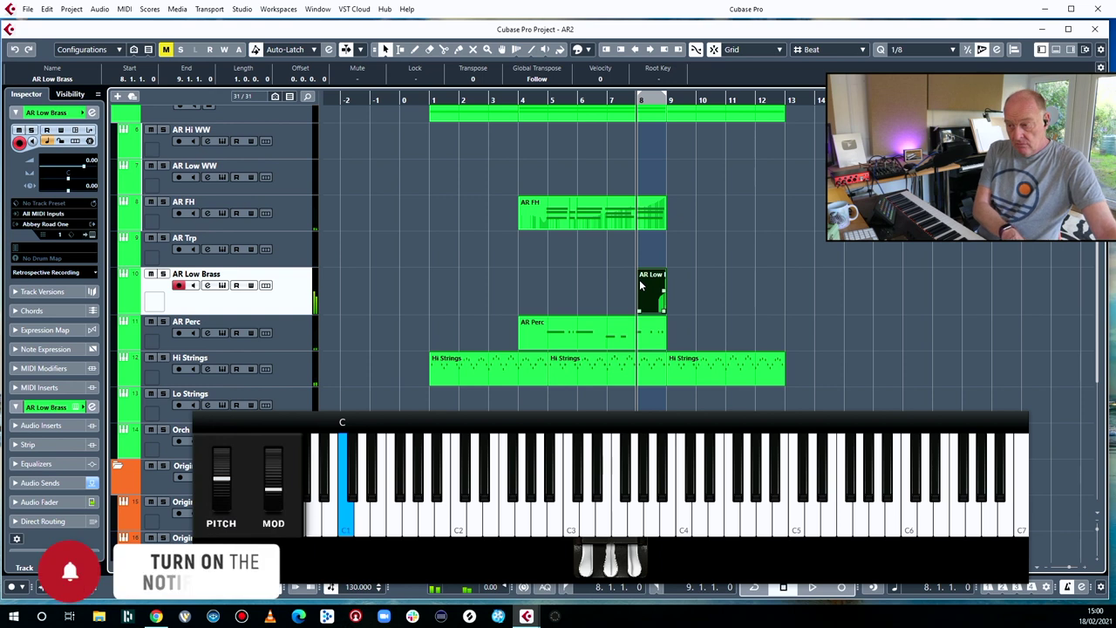
pyautogui.press('Delete')
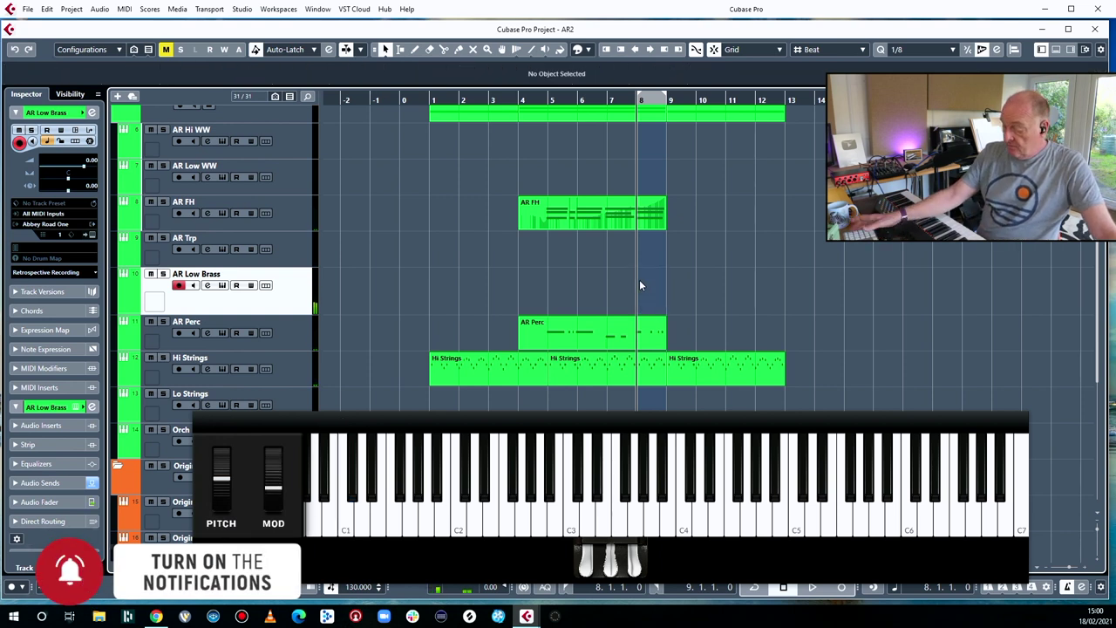
pyautogui.press('KP_Multiply')
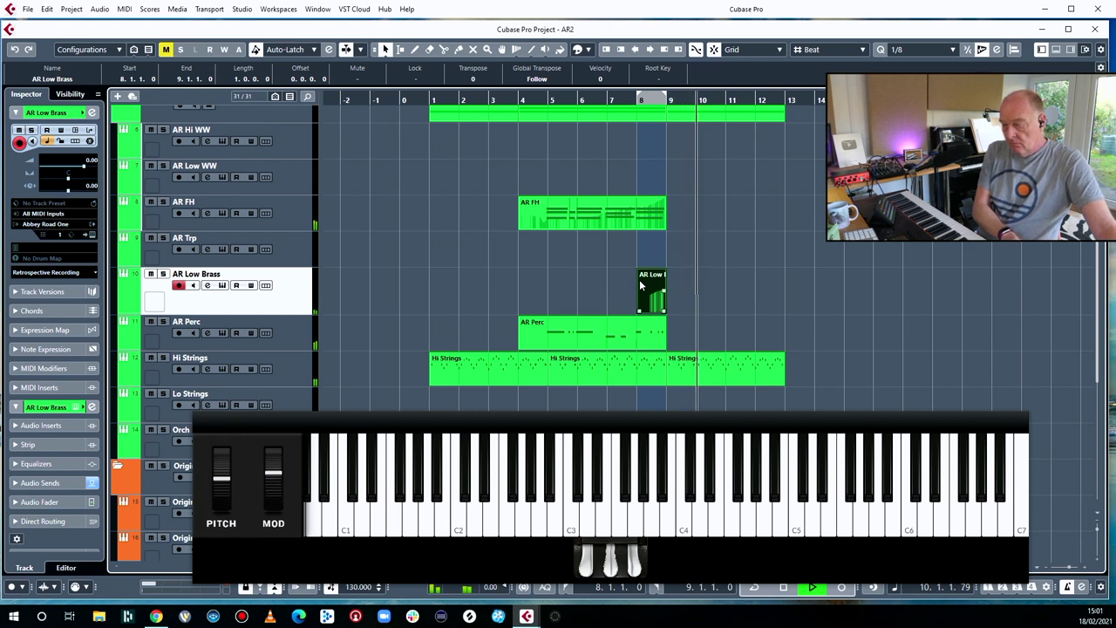
pyautogui.press('space')
pyautogui.press('Delete')
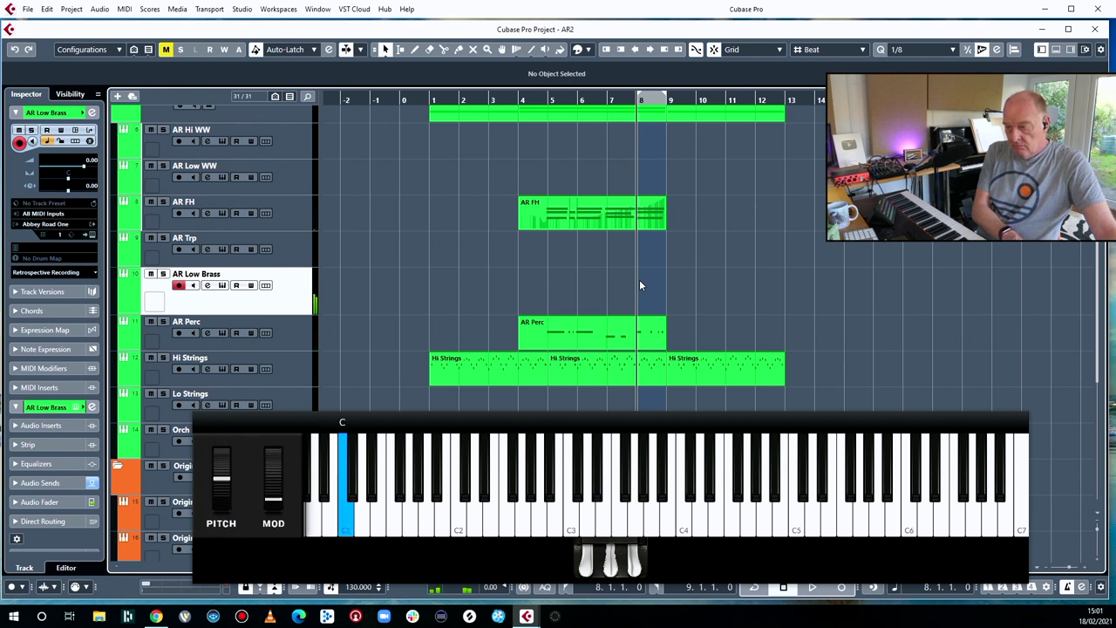
# - Record a low brass take on the AR Low Brass track at bar 8, discard the pasted copy and delete the take
pyautogui.press('KP_Multiply')
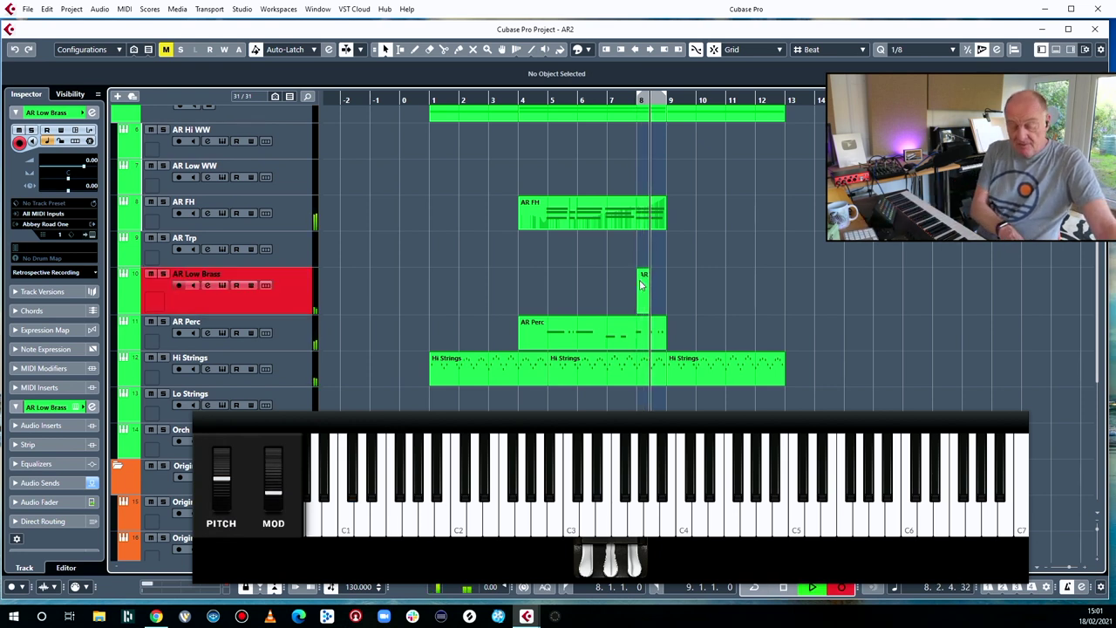
pyautogui.press('KP_Multiply')
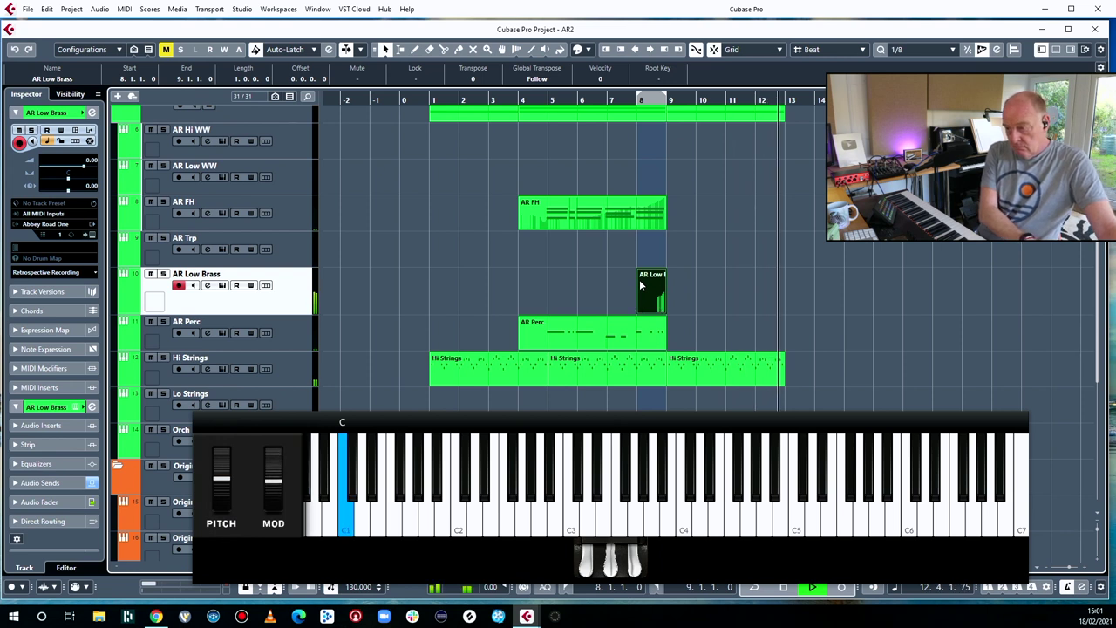
pyautogui.press('space')
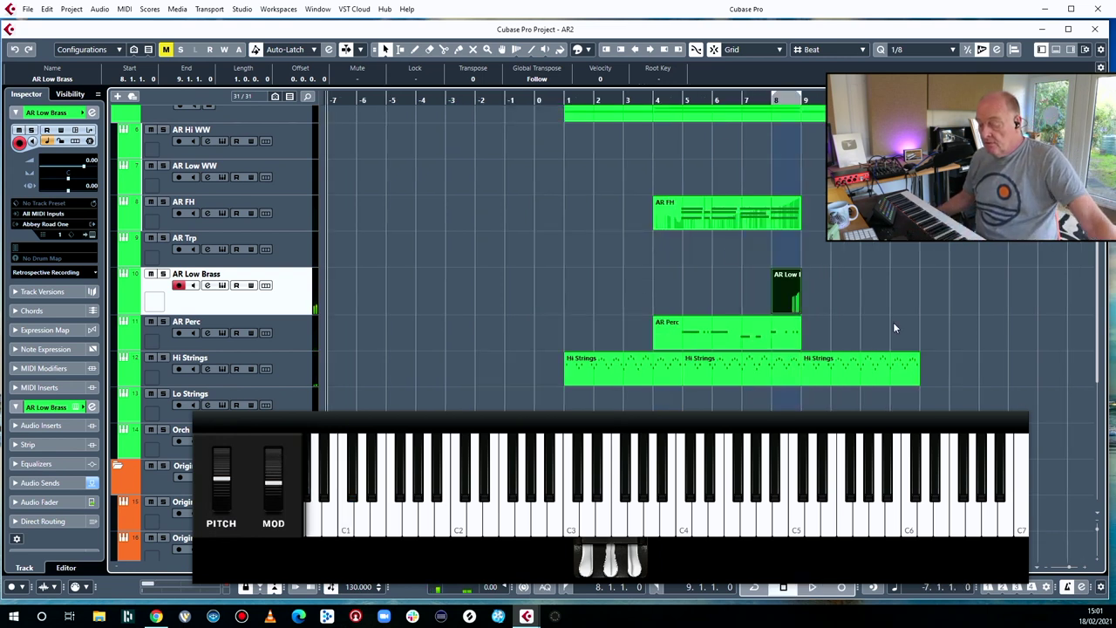
pyautogui.hotkey('ctrl', 'v')
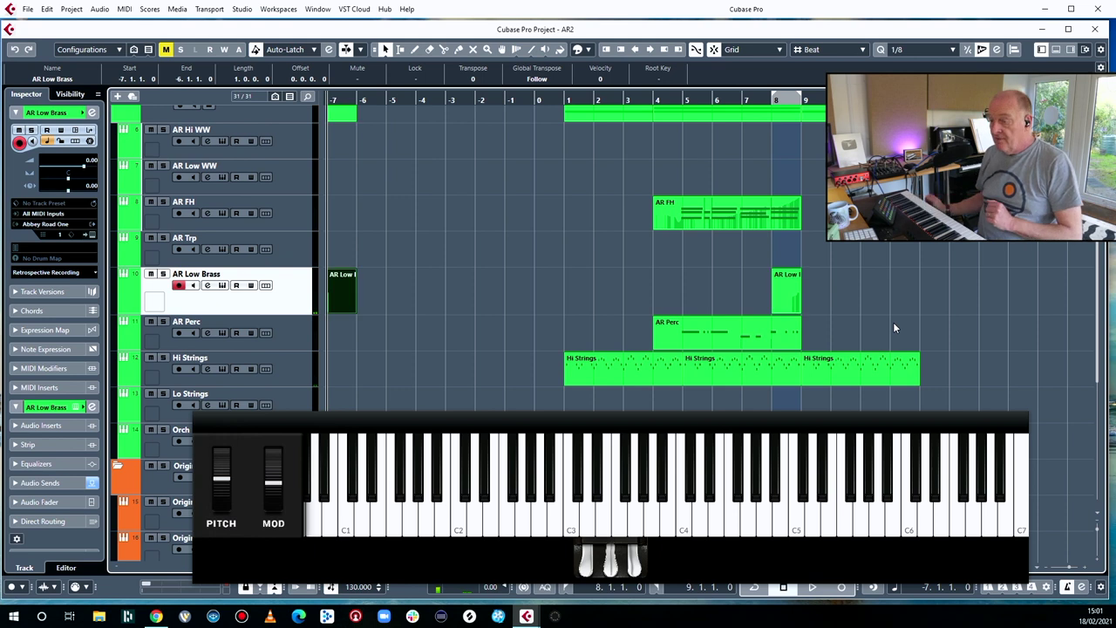
pyautogui.hotkey('ctrl', 'z')
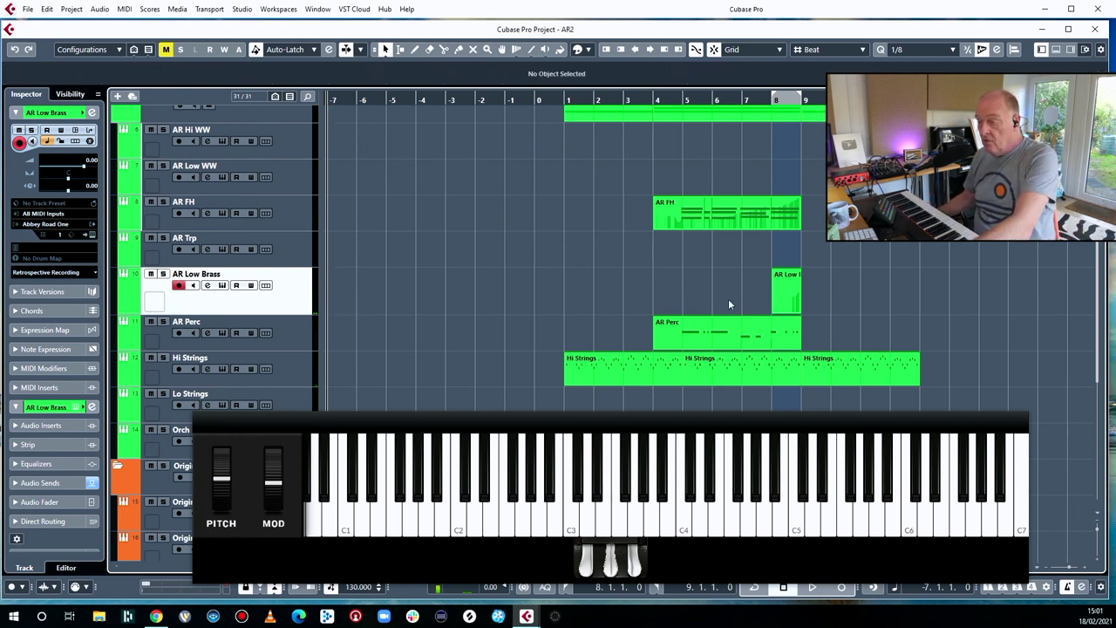
pyautogui.click(782, 292)
pyautogui.press('Delete')
pyautogui.press('1')
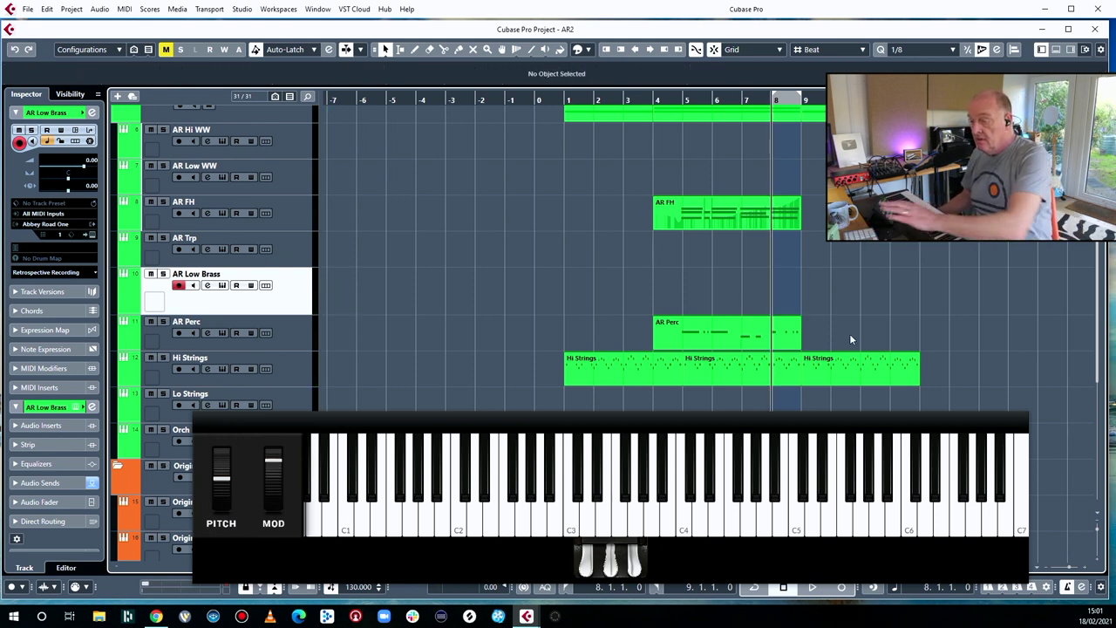
# - Record another low brass take on the AR Low Brass track between bars 8 and 9
pyautogui.press('KP_Multiply')
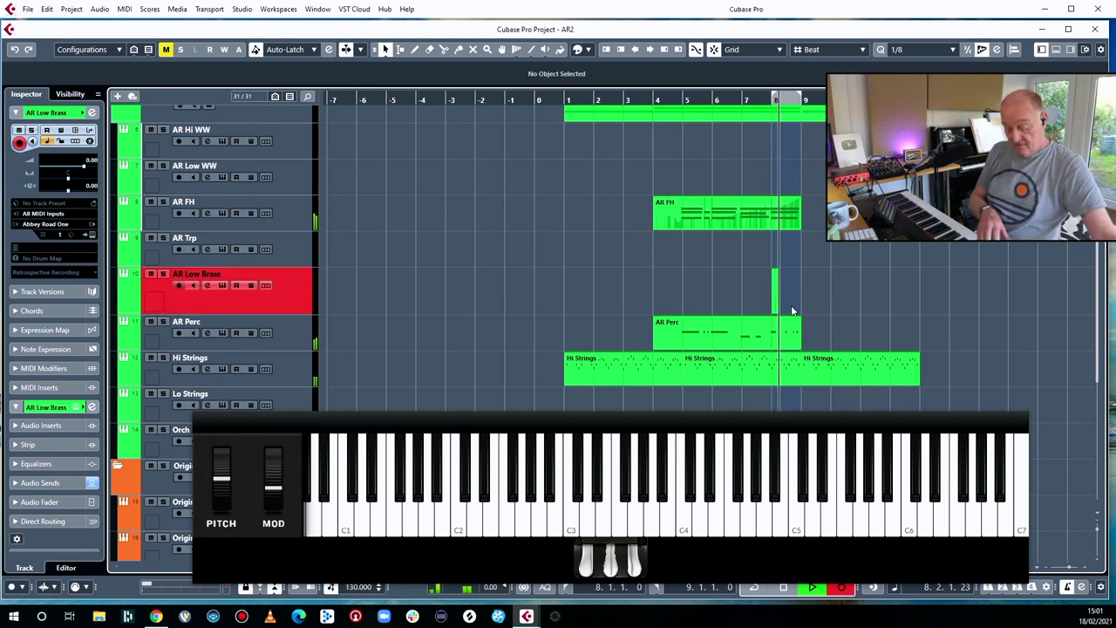
pyautogui.press('KP_Multiply')
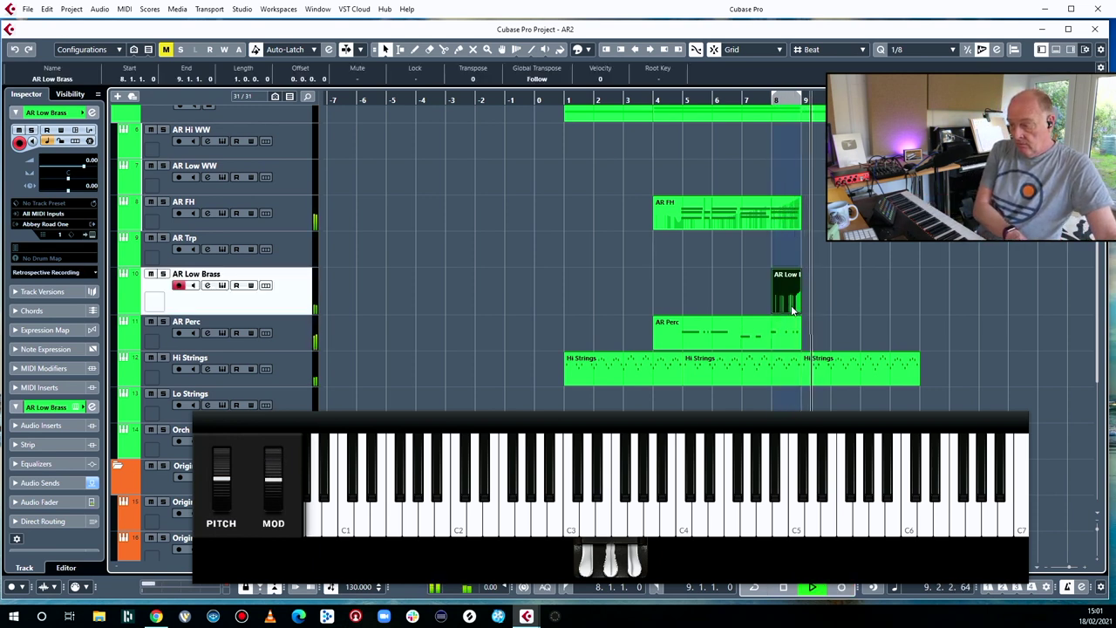
pyautogui.press('space')
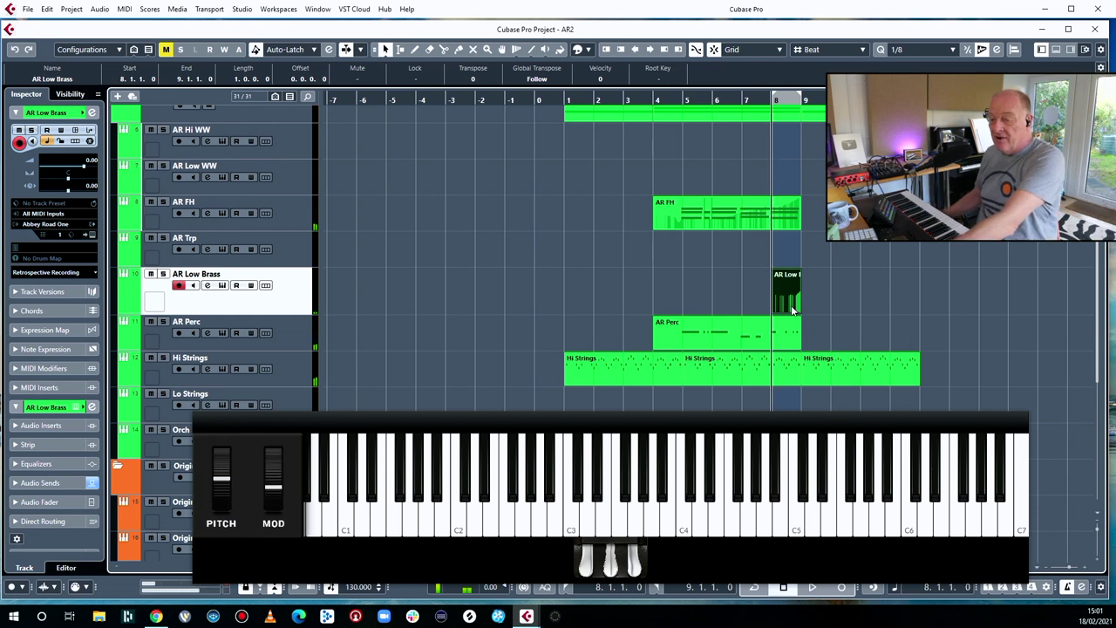
# - Extend the right locator to 13.2.1.0 and replace the AR Low Brass take with a longer recording from bar 8
pyautogui.moveTo(546, 417); pyautogui.dragTo(516, 401)
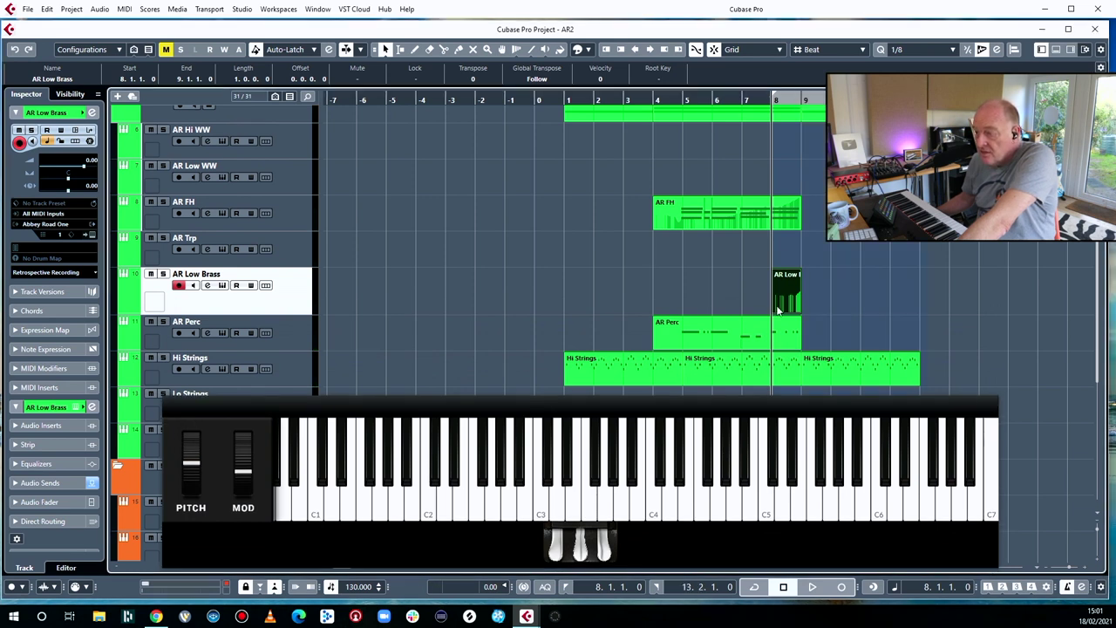
pyautogui.click(859, 284)
pyautogui.click(789, 292)
pyautogui.press('Delete')
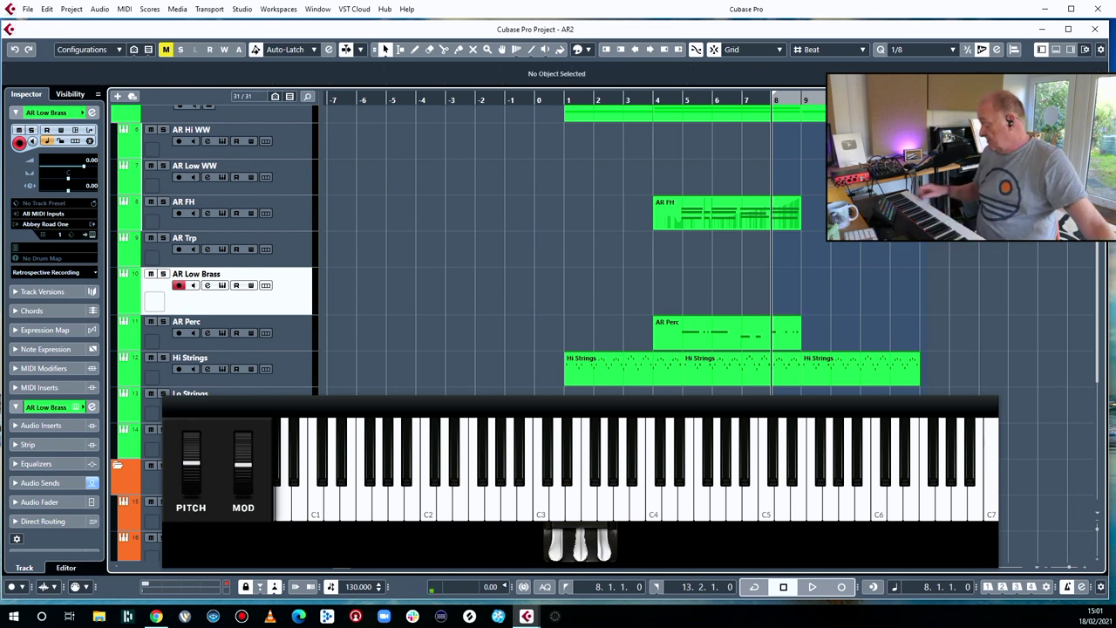
pyautogui.press('KP_Multiply')
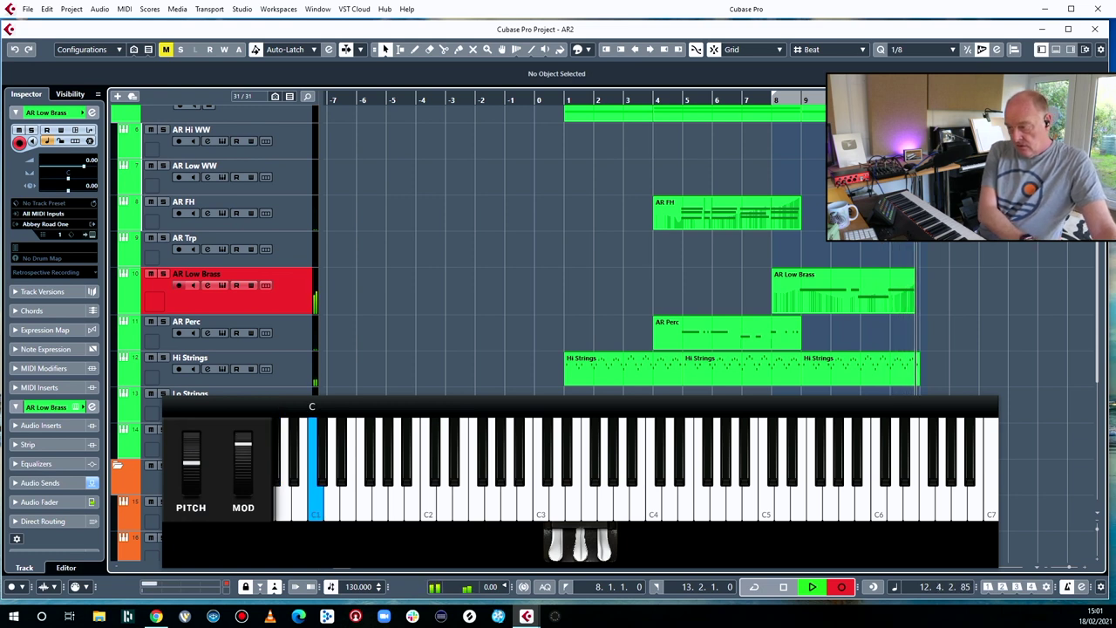
pyautogui.press('space')
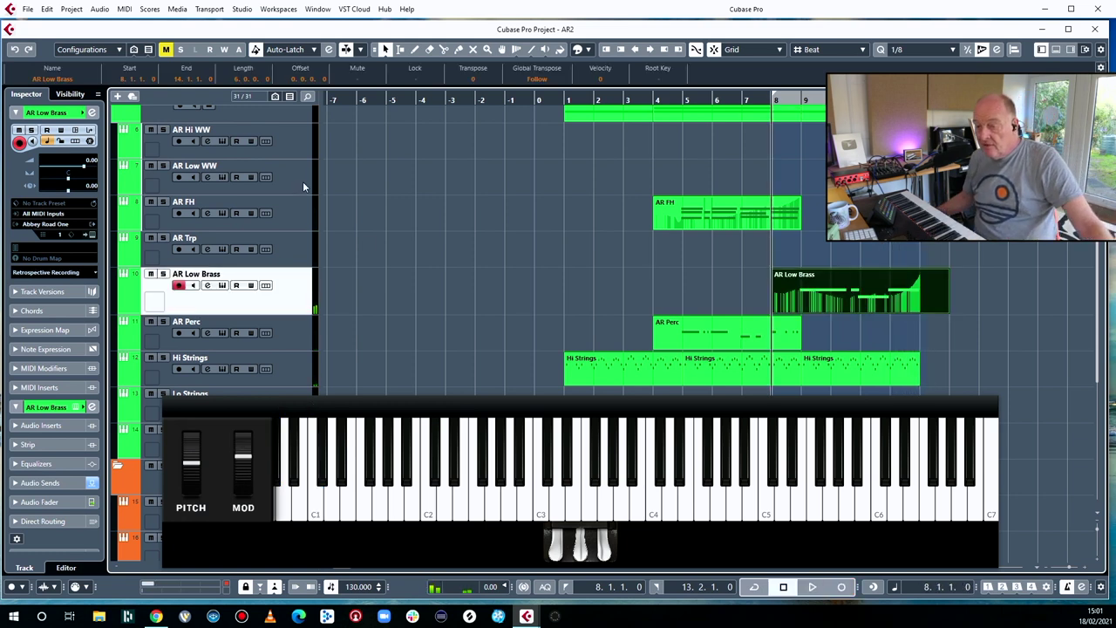
# - Select the AR FH track and set the MIDI record mode to Merge
pyautogui.click(294, 218)
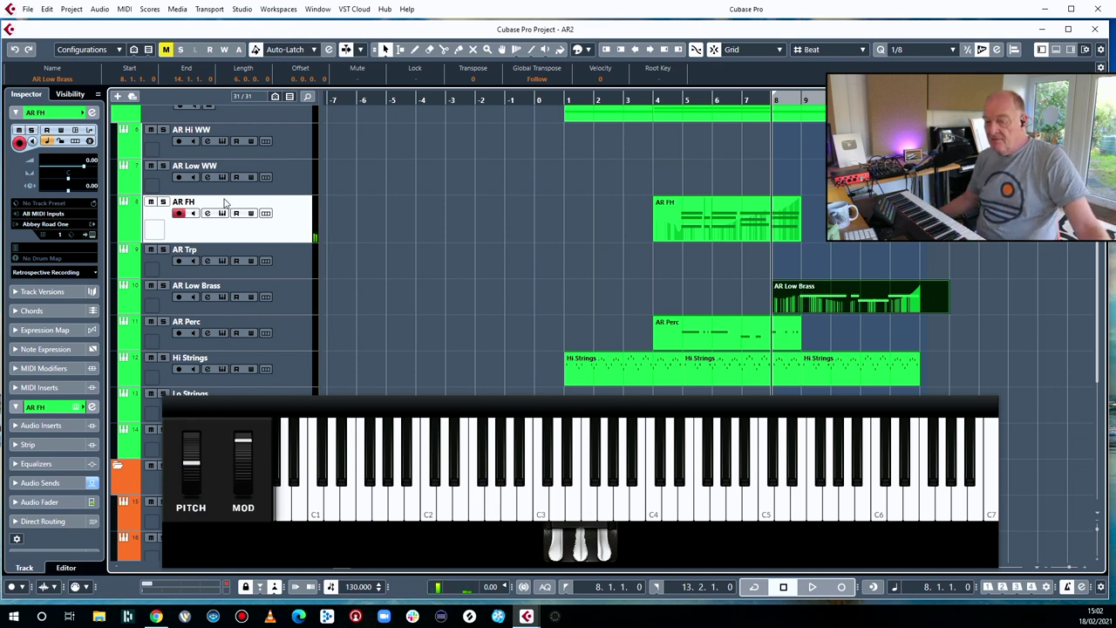
pyautogui.click(87, 585)
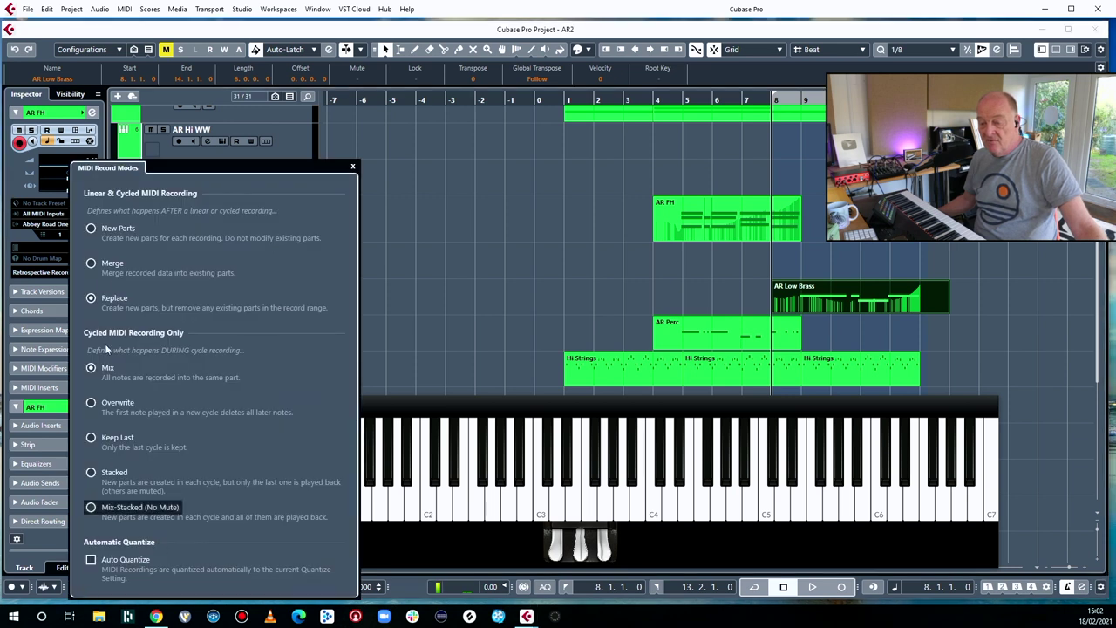
pyautogui.click(416, 264)
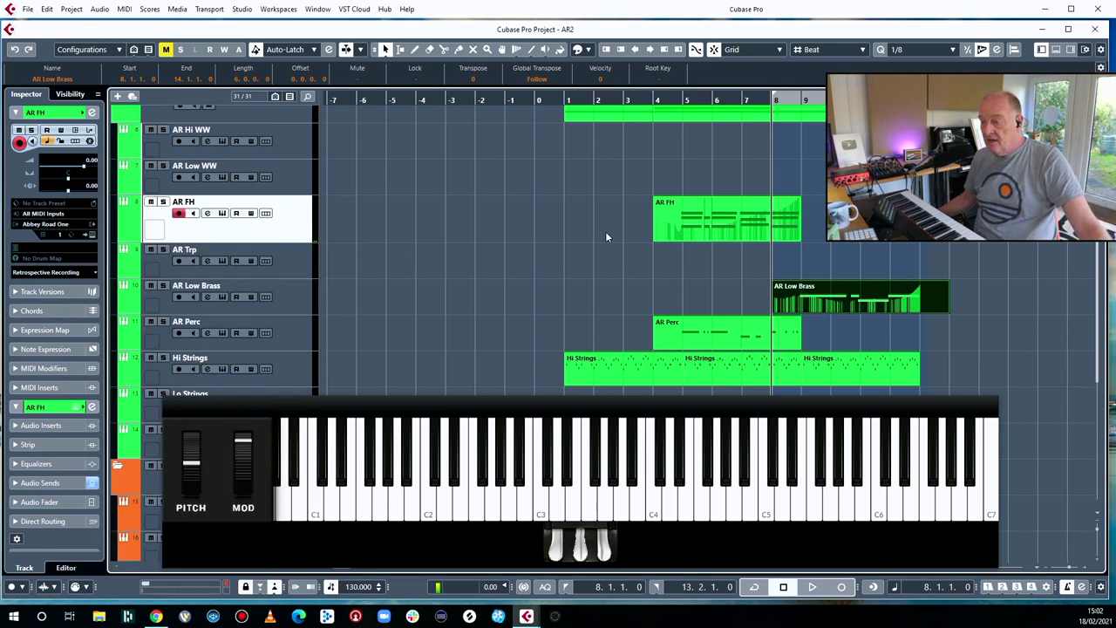
# - Try recording a French horn passage on the AR FH track from bar 8 and undo the recording
pyautogui.press('KP_Multiply')
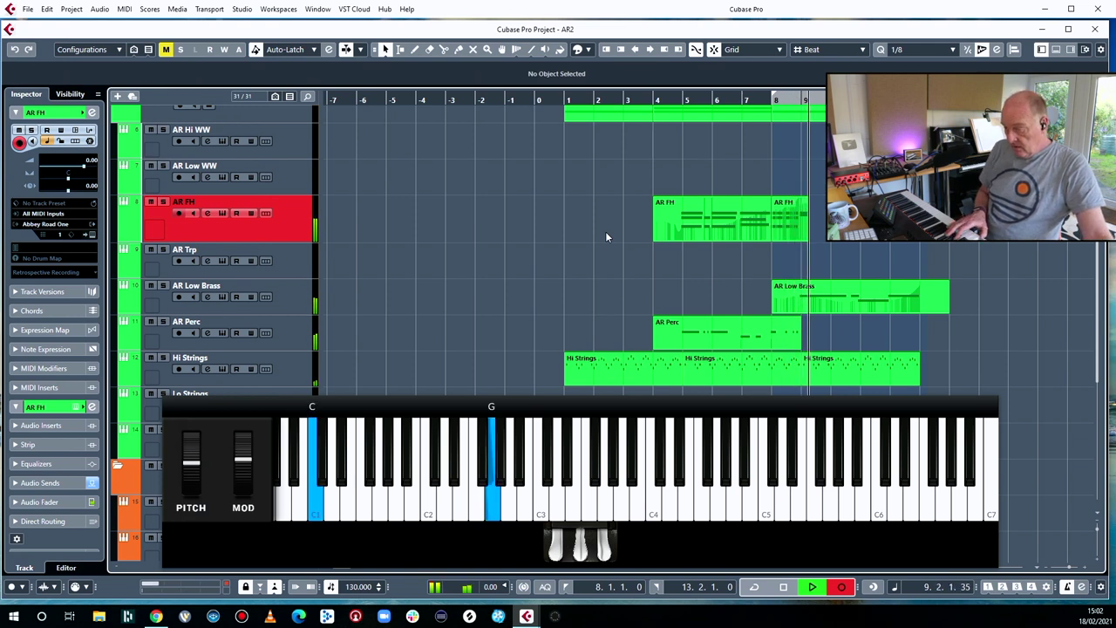
pyautogui.press('space')
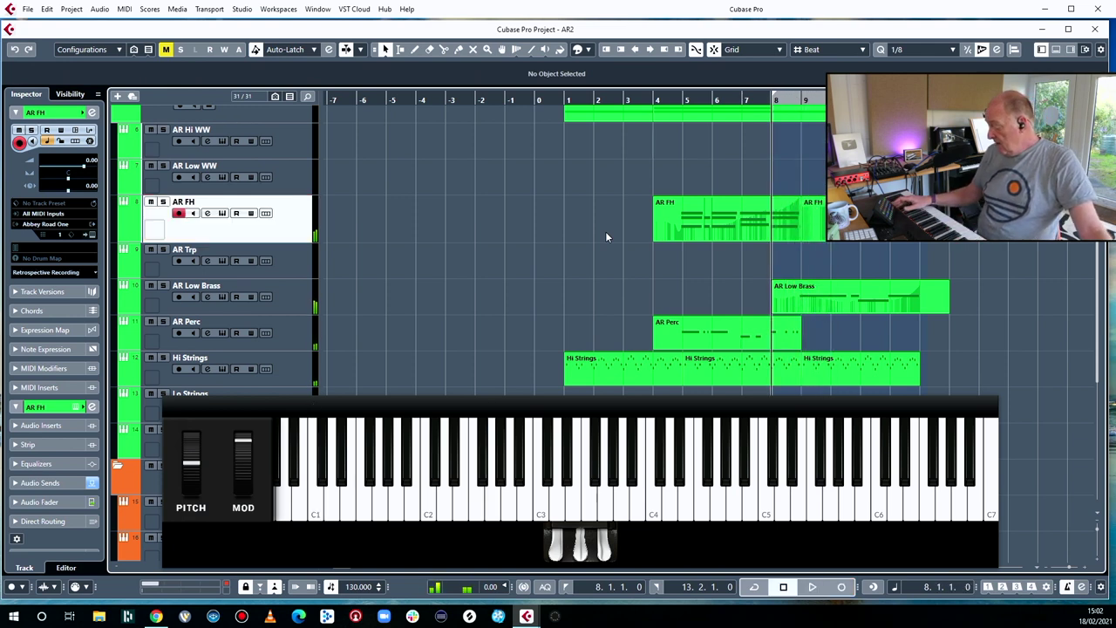
pyautogui.hotkey('ctrl', 'z')
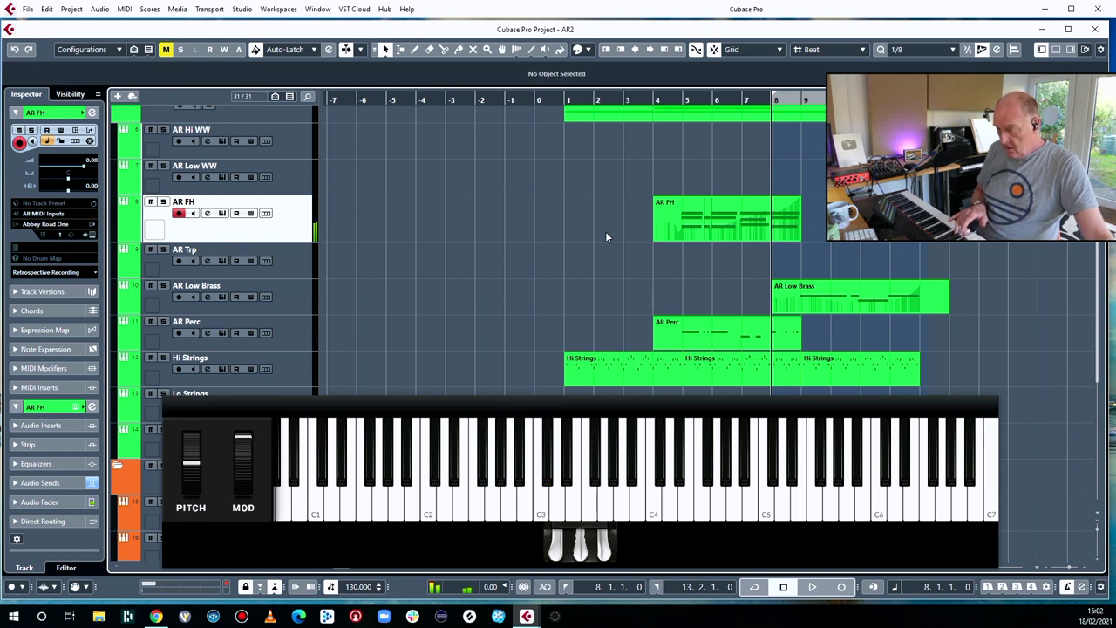
# - Record another French horn take on the AR FH track from bar 8 and delete the new part at bar 9
pyautogui.press('KP_Multiply')
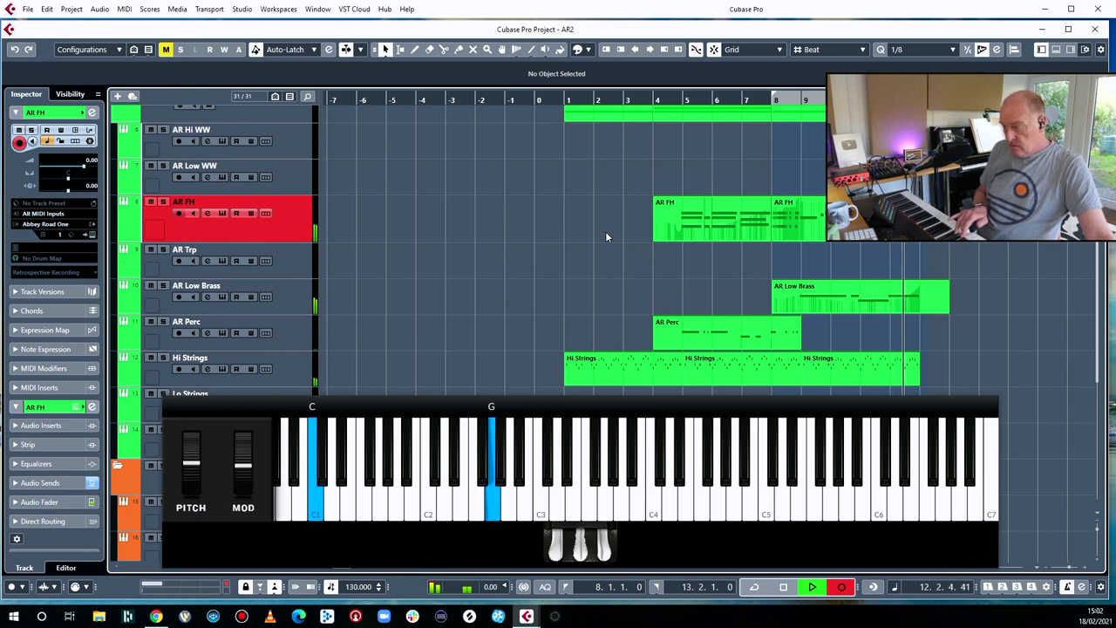
pyautogui.press('space')
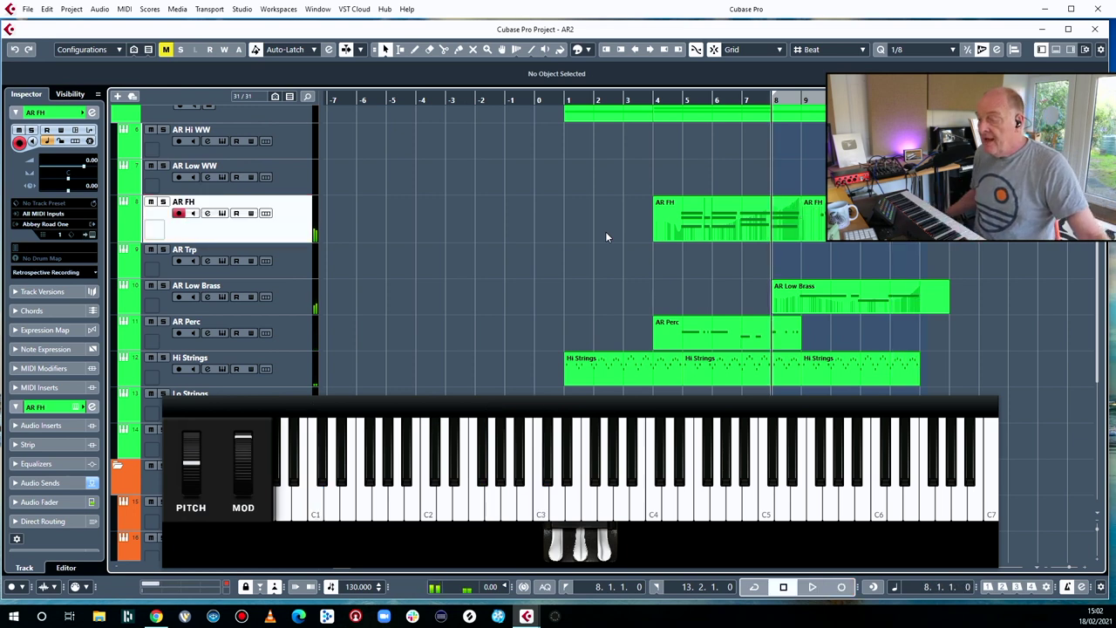
pyautogui.click(812, 223)
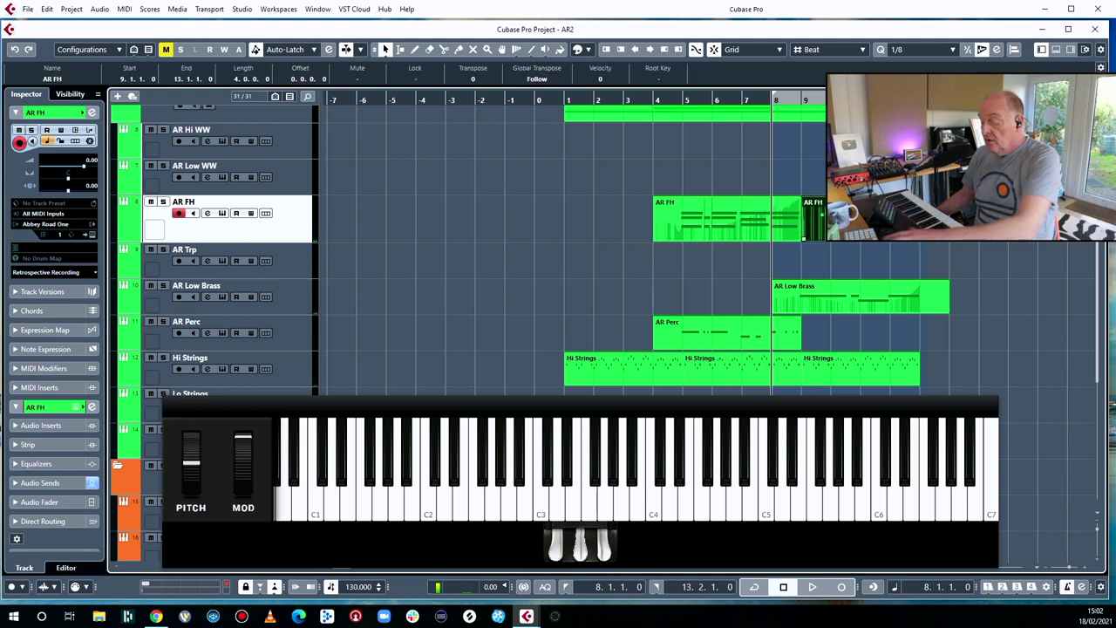
pyautogui.press('Delete')
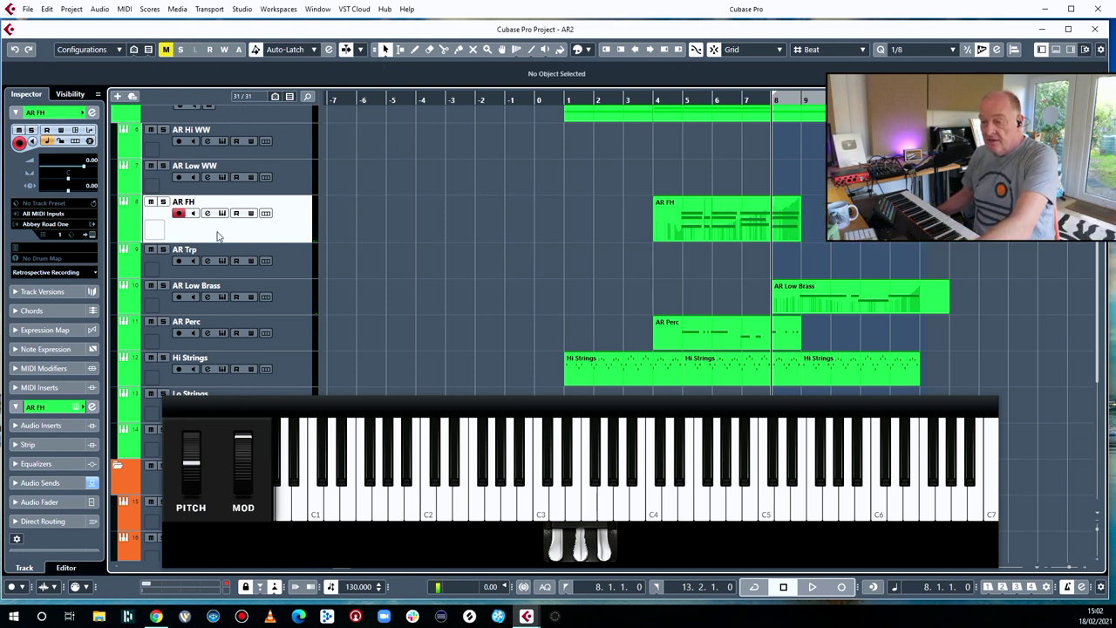
# - Add a MIDI track named fh below AR FH, set its MIDI channel to 1 and select it for recording
pyautogui.rightClick(304, 228)
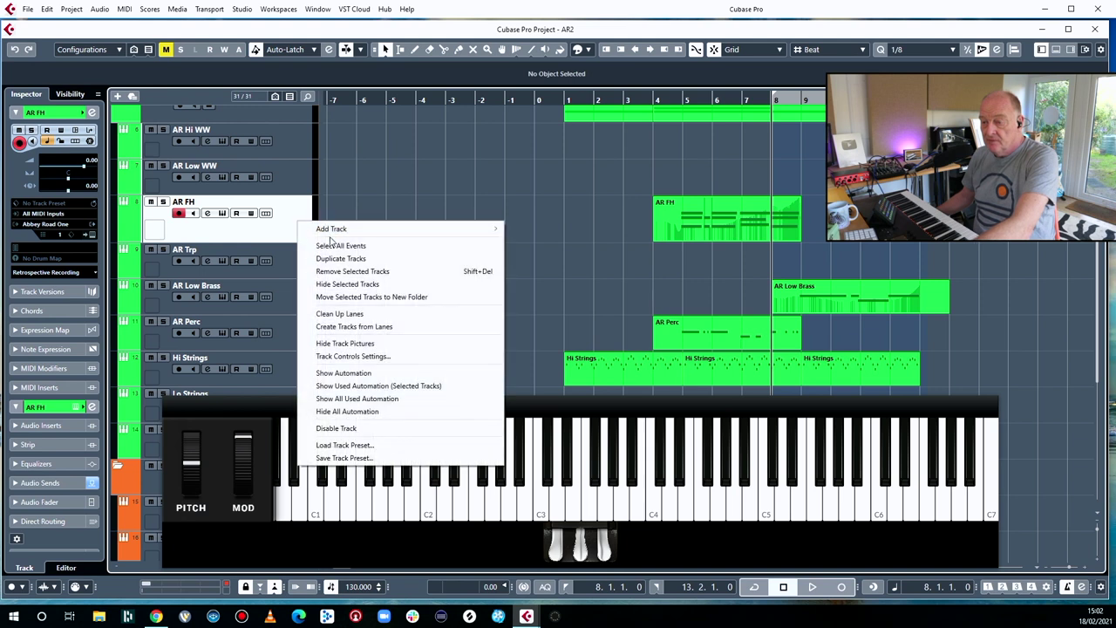
pyautogui.moveTo(331, 228)
pyautogui.click(576, 255)
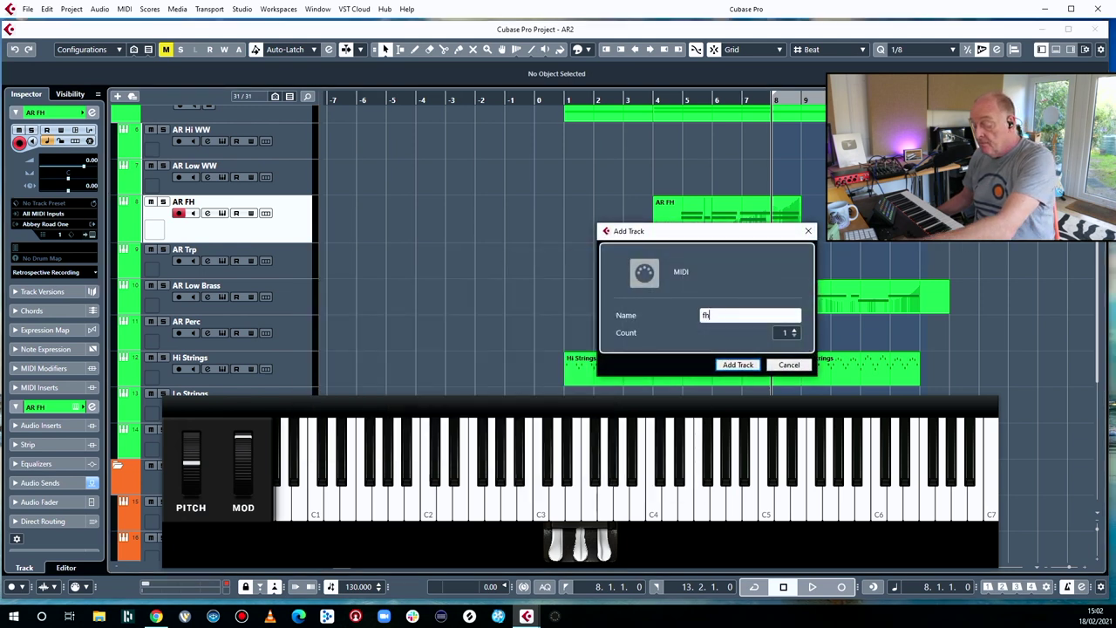
pyautogui.write('fh')
pyautogui.press('Return')
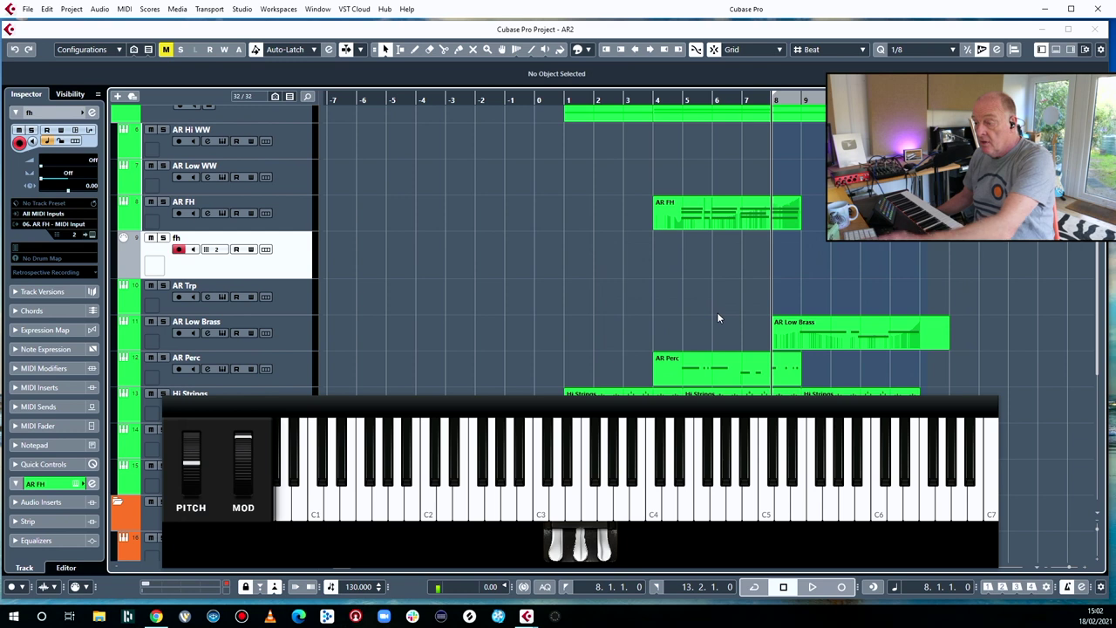
pyautogui.click(75, 235)
pyautogui.click(84, 260)
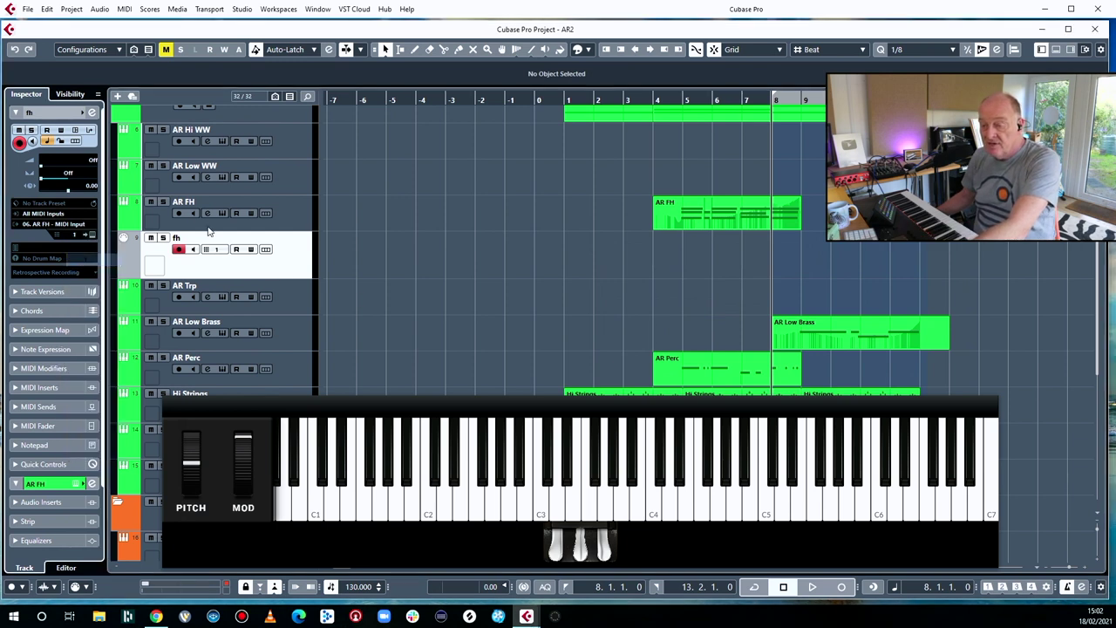
pyautogui.click(296, 218)
pyautogui.click(294, 259)
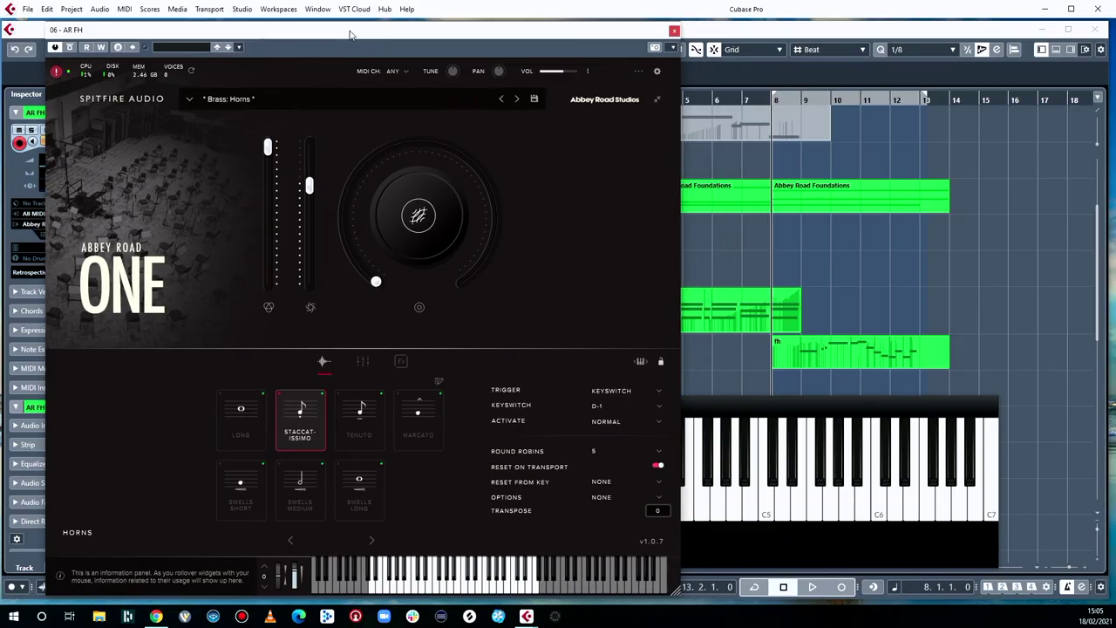
# - Record a horn passage on the AR FH track from bar 8 with the Brass: Horns instrument open, and play it back
pyautogui.moveTo(348, 34); pyautogui.dragTo(373, 9)
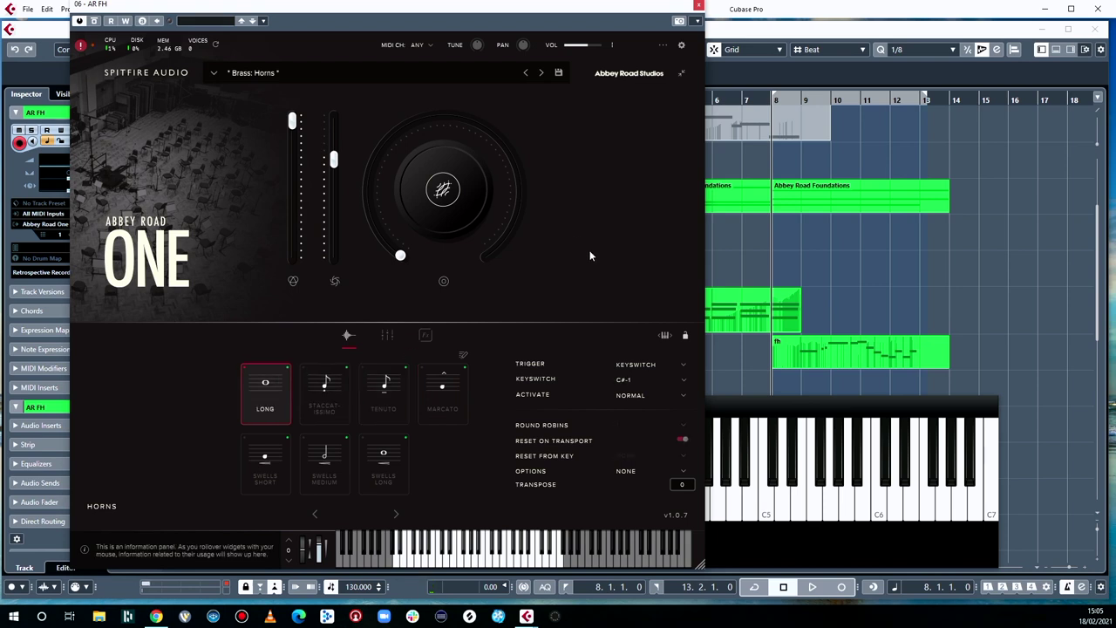
pyautogui.press('KP_Multiply')
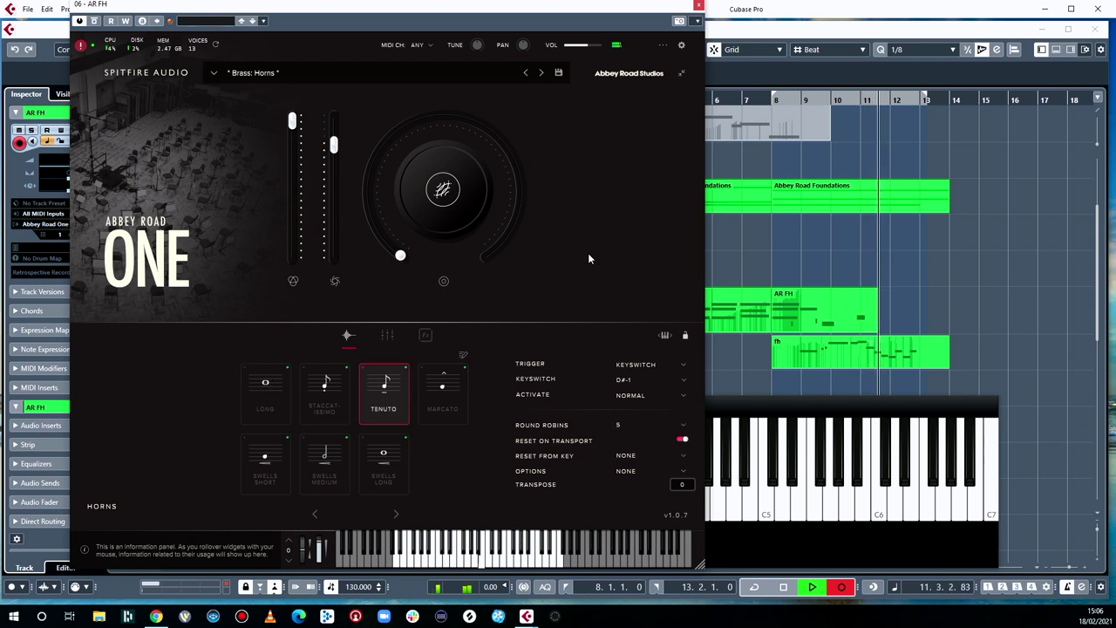
pyautogui.press('space')
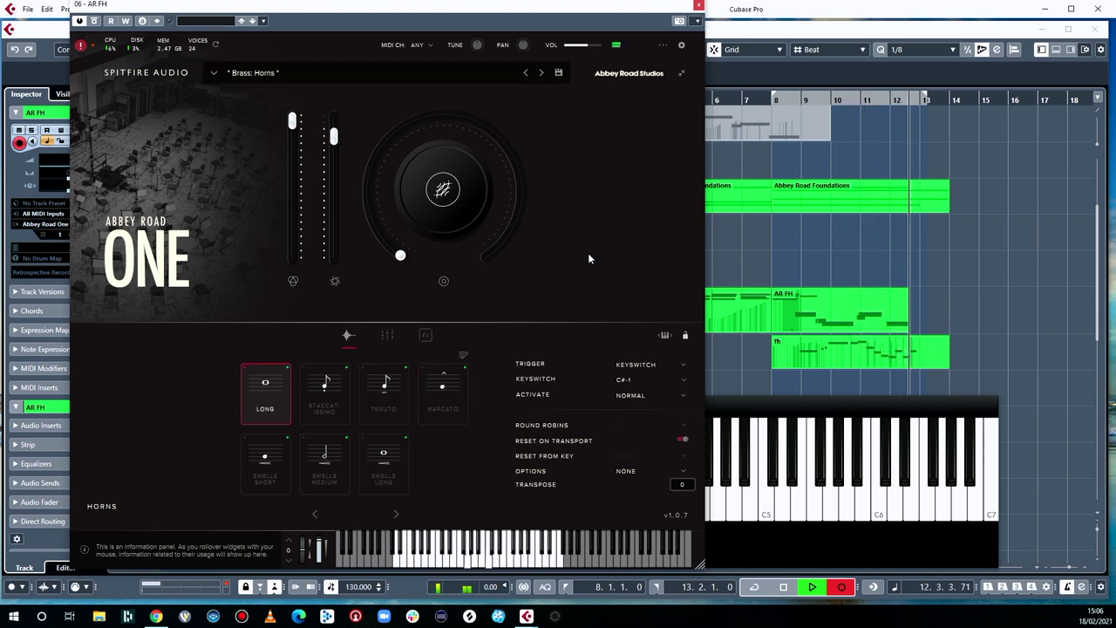
pyautogui.press('space')
pyautogui.press('space')
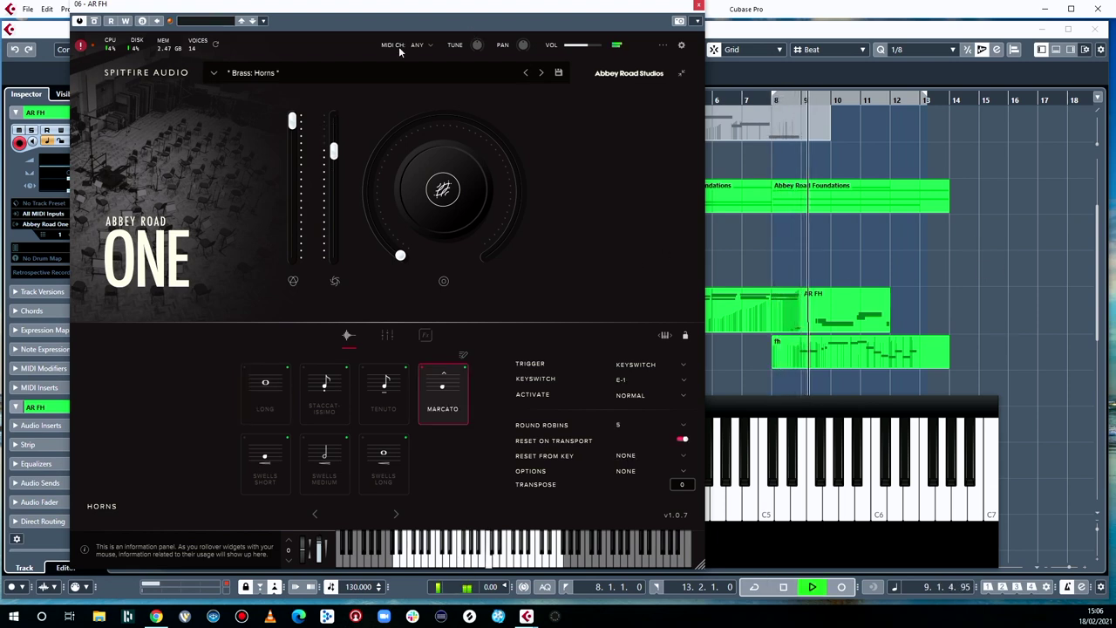
# - Close the AR FH instrument window, check the MIDI record modes and stop playback
pyautogui.moveTo(96, 4); pyautogui.dragTo(1114, 84)
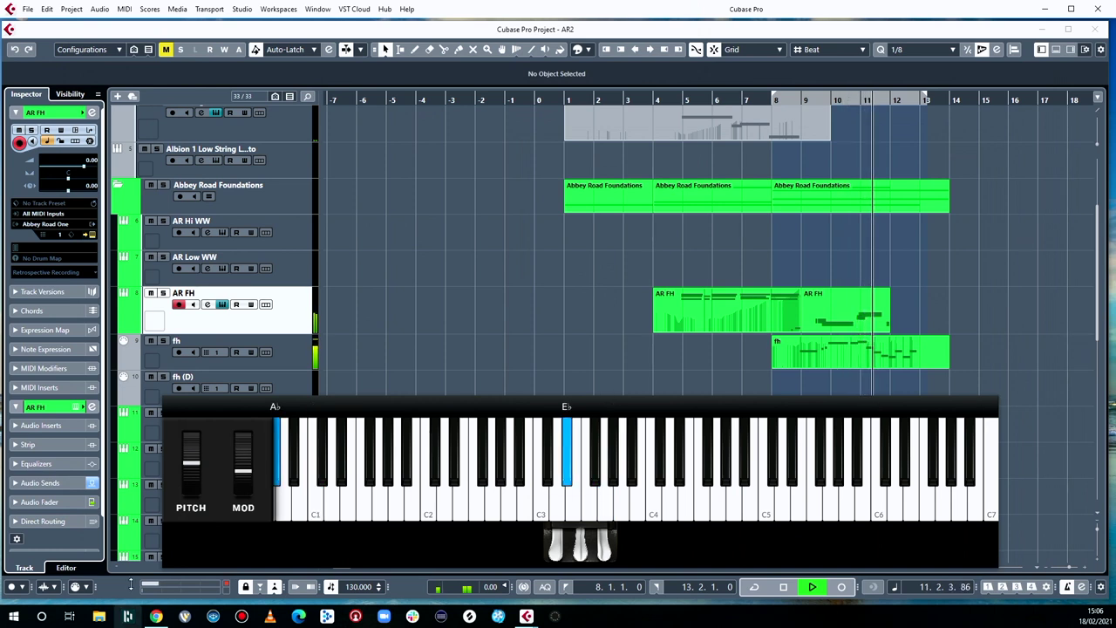
pyautogui.click(130, 586)
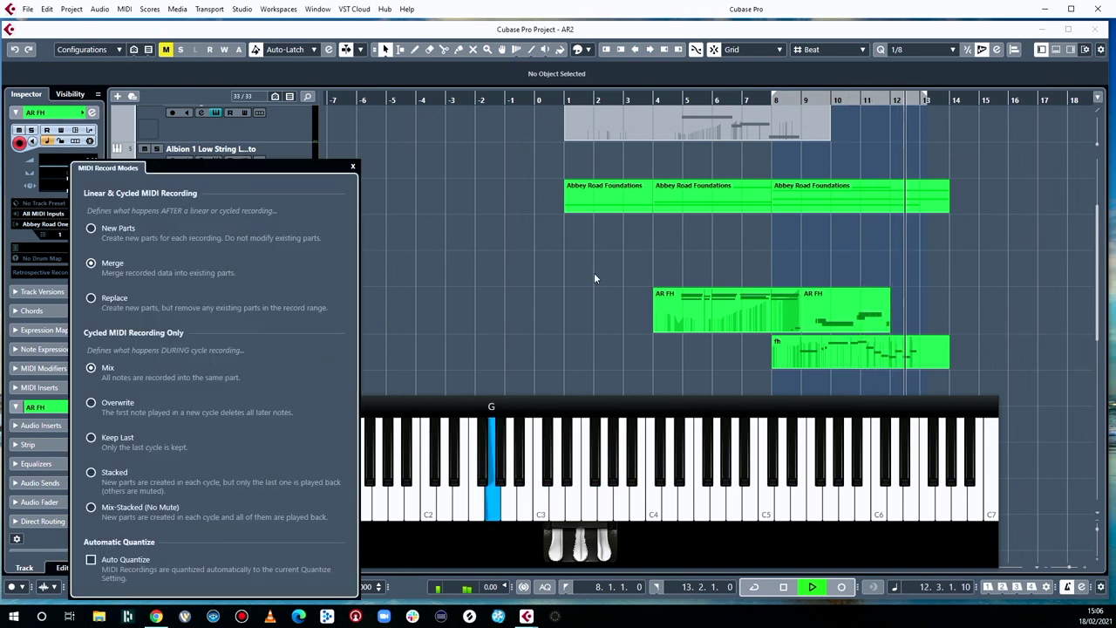
pyautogui.press('space')
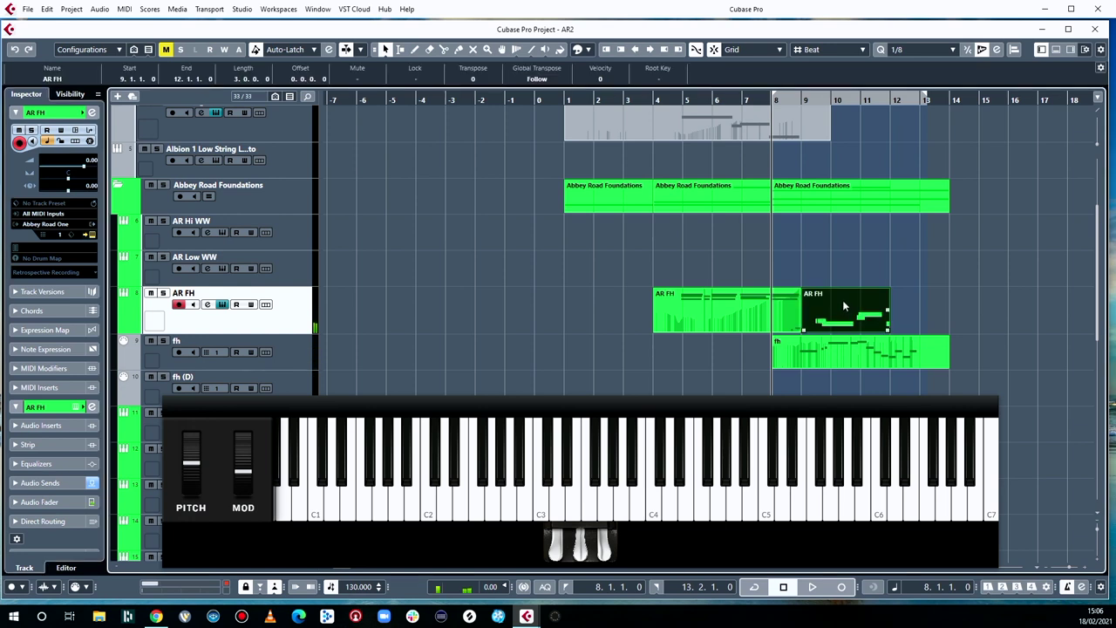
# - Glue the two AR FH parts into one part spanning bars 4 to 12 and open it for note editing
pyautogui.moveTo(968, 344); pyautogui.dragTo(710, 304)
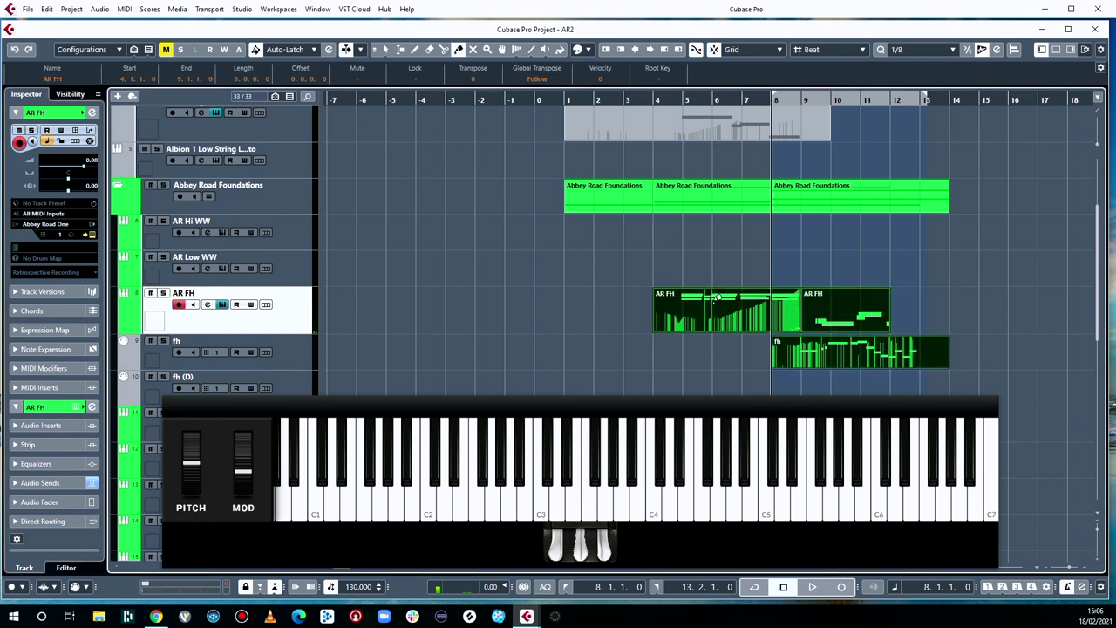
pyautogui.click(770, 319)
pyautogui.doubleClick(839, 321)
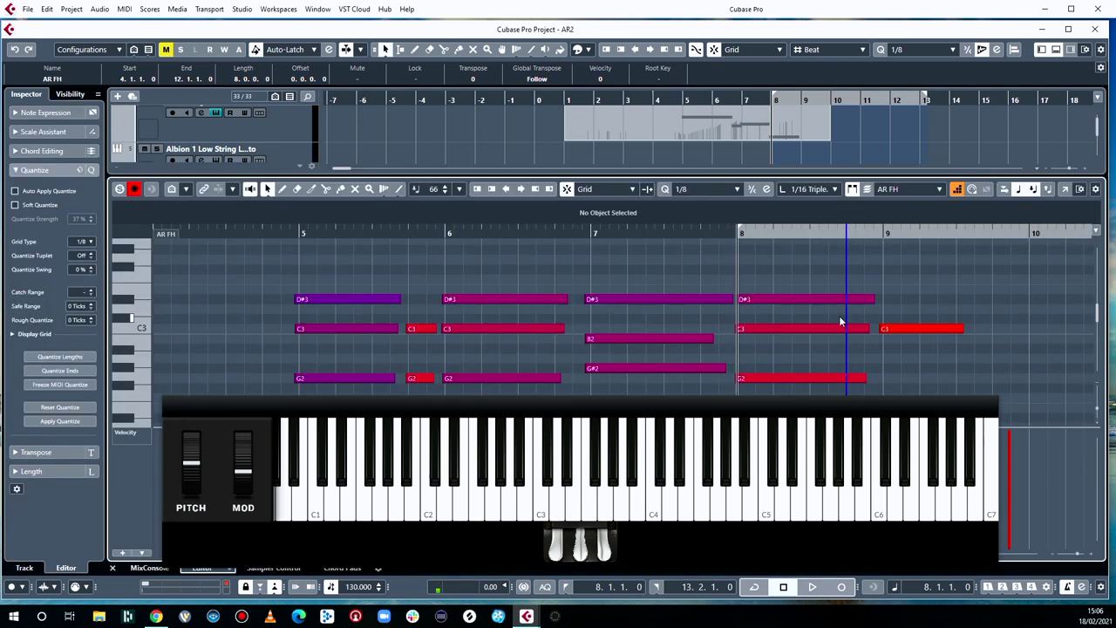
# - Delete the very low keyswitch notes from the glued AR FH part and close the note editor
pyautogui.scroll(-2, 794, 356)
pyautogui.hotkey('alt', 'k')
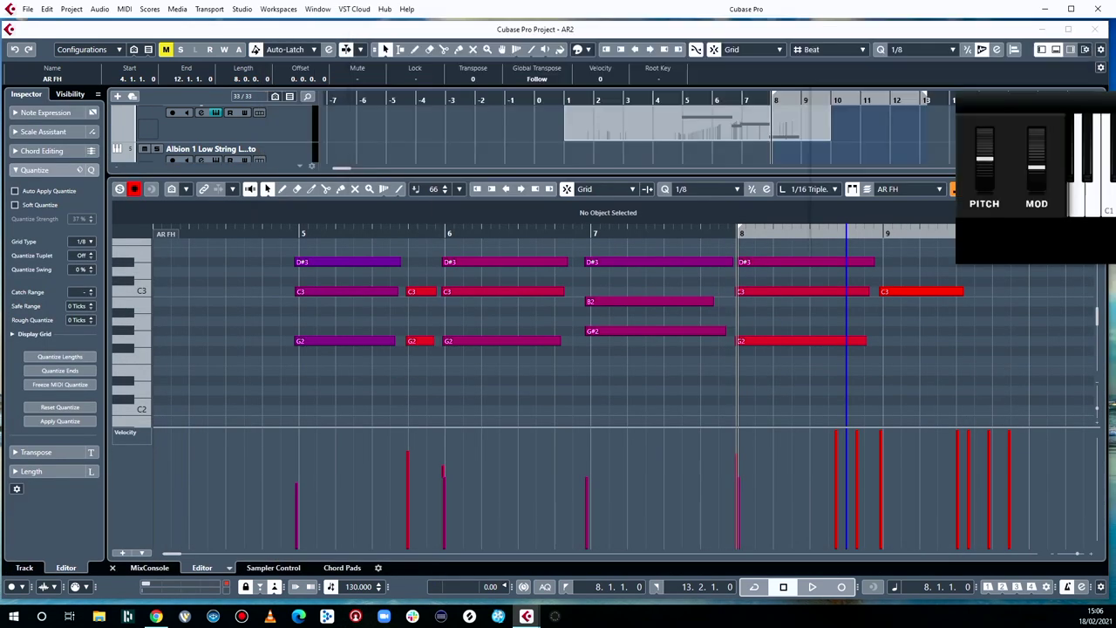
pyautogui.scroll(-5, 640, 380)
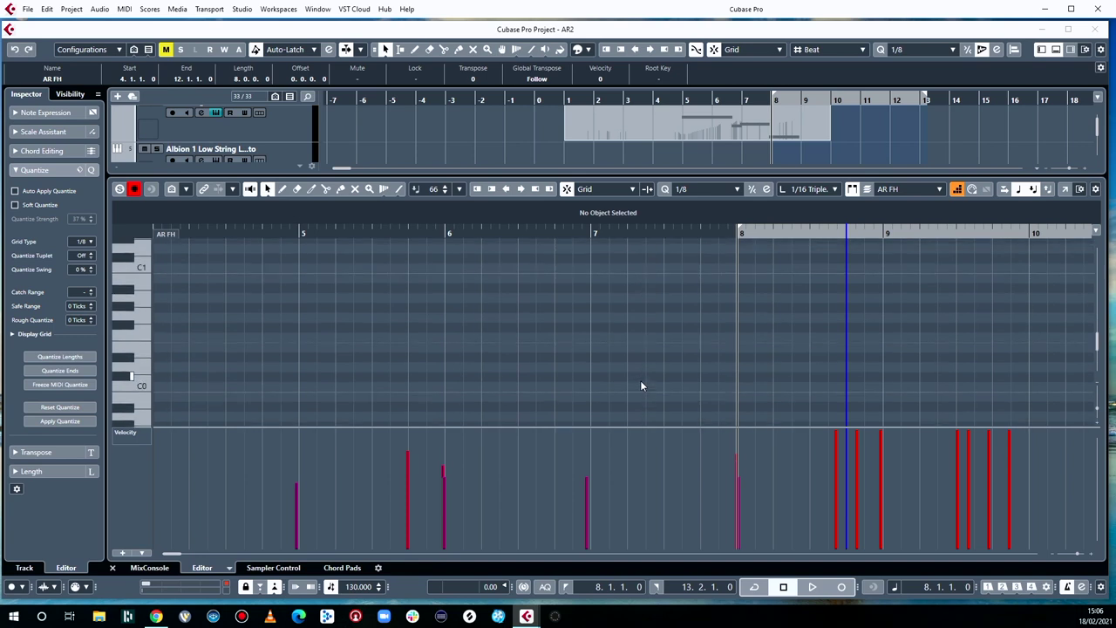
pyautogui.scroll(5, 640, 380)
pyautogui.scroll(-10, 642, 373)
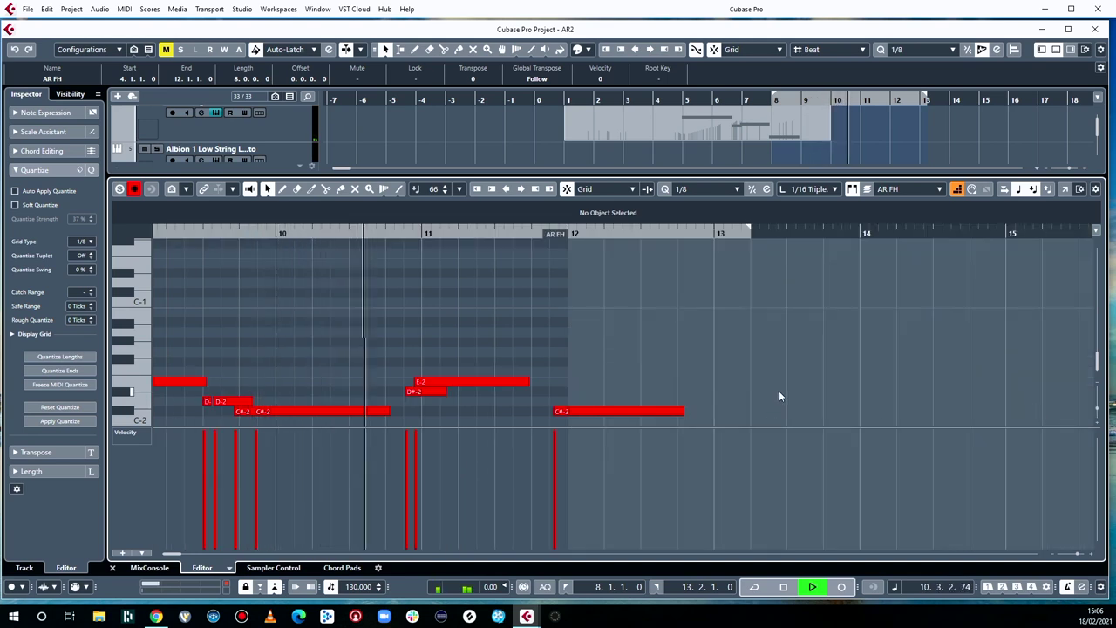
pyautogui.moveTo(830, 338); pyautogui.dragTo(324, 436)
pyautogui.press('Delete')
pyautogui.press('space')
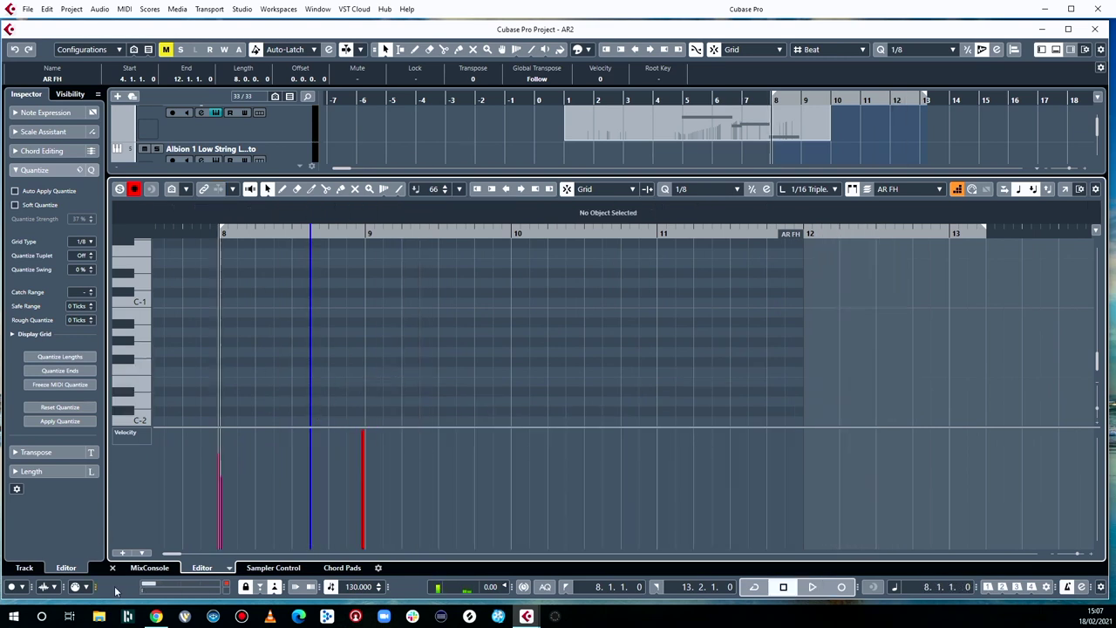
pyautogui.click(112, 568)
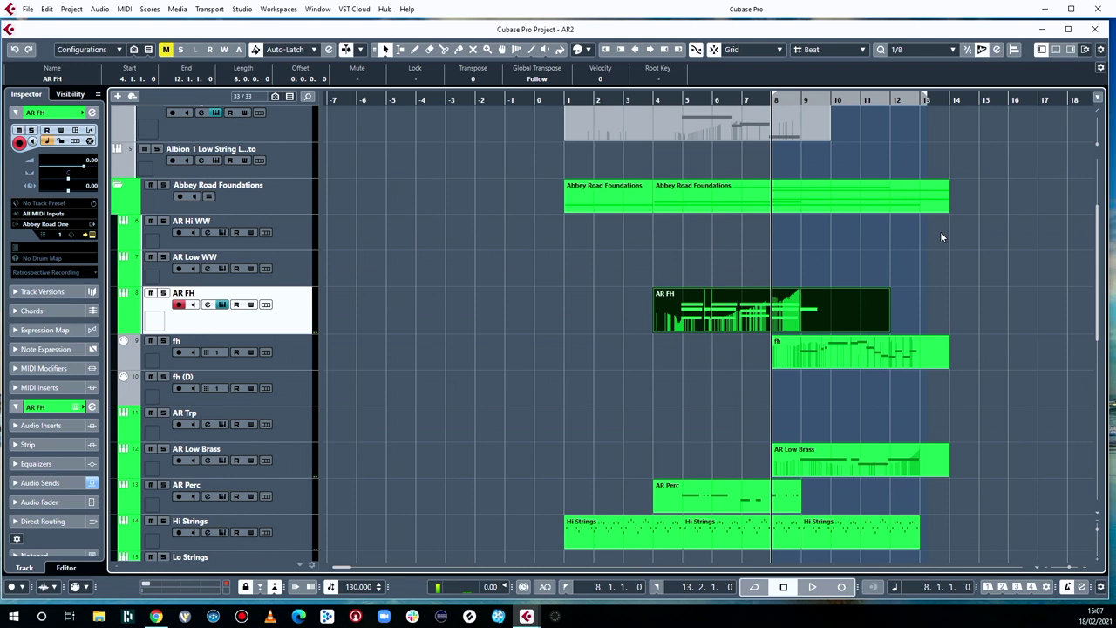
# - Select the fh (D) track for recording, record a horn take from bar 8 and delete it
pyautogui.click(297, 390)
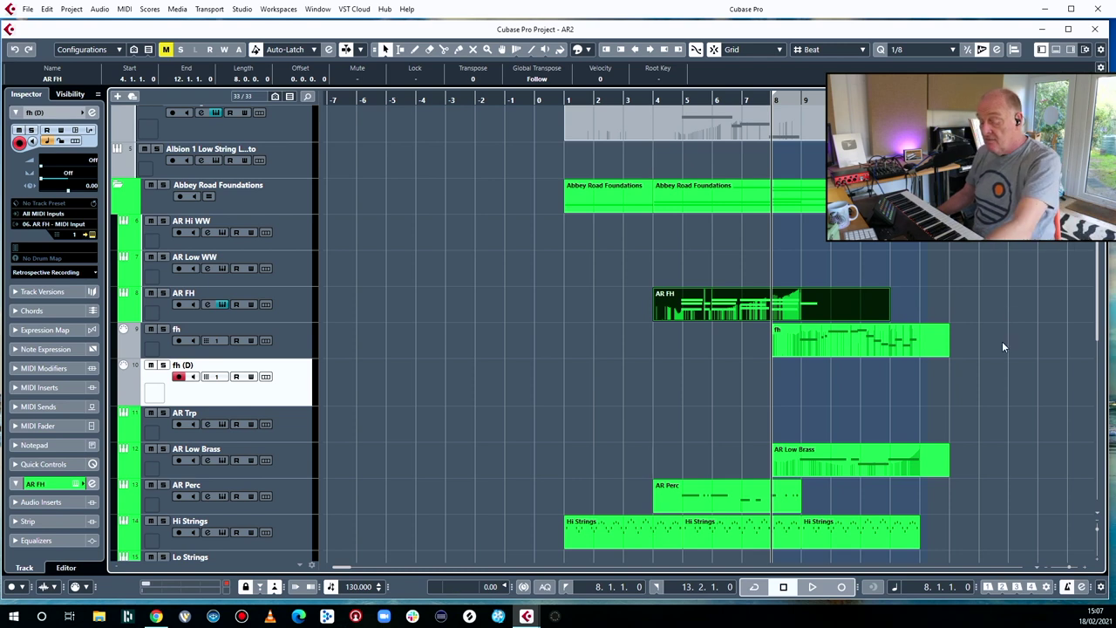
pyautogui.hscroll(4, 1002, 347)
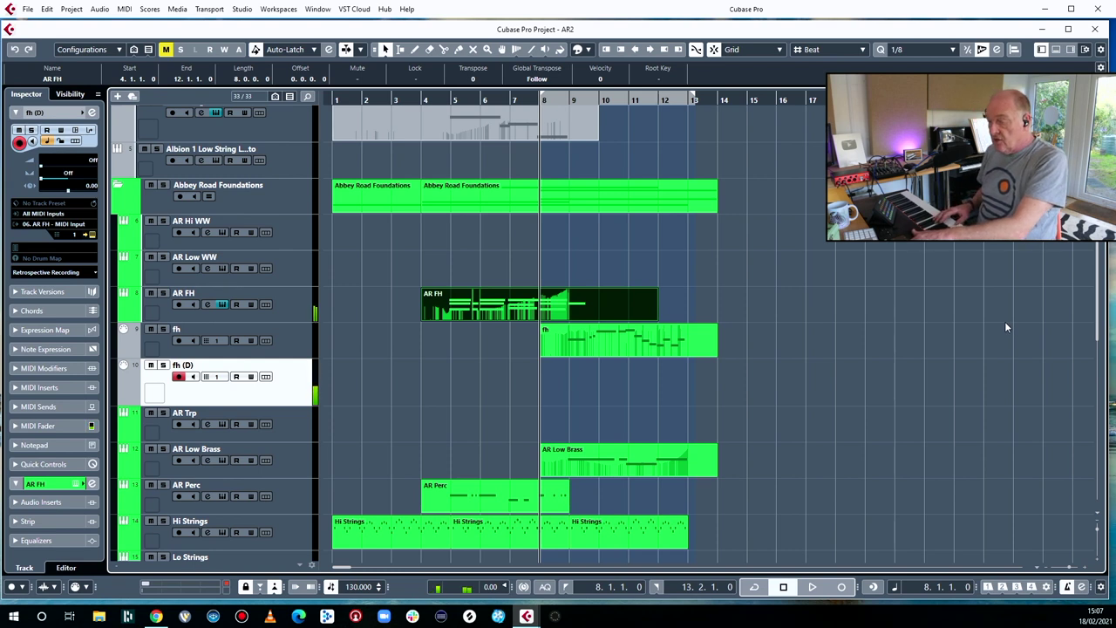
pyautogui.press('KP_Multiply')
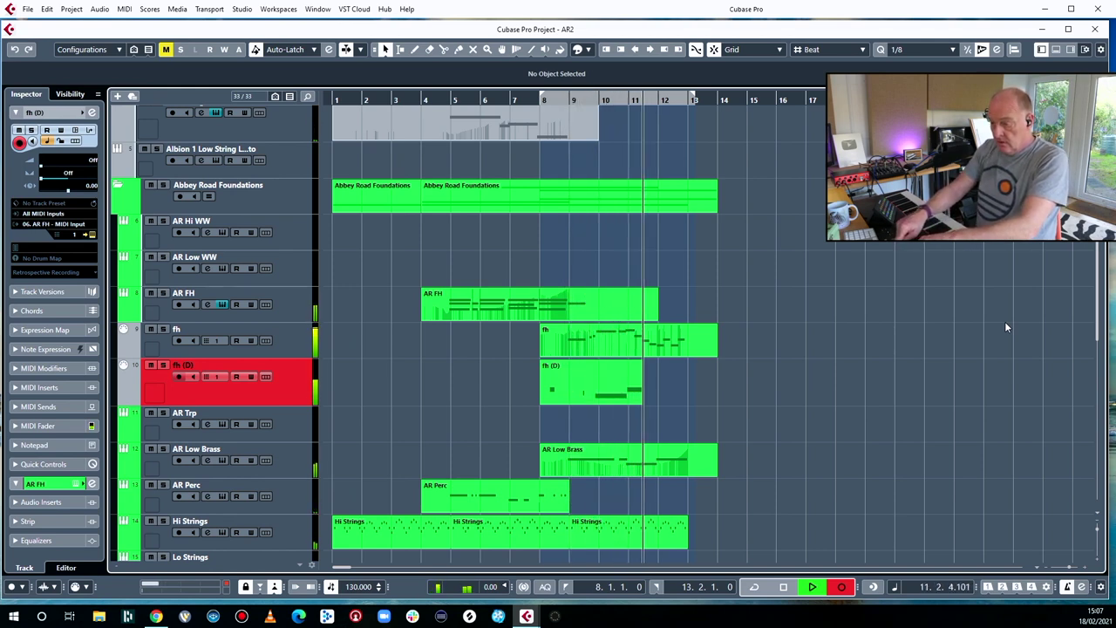
pyautogui.press('space')
pyautogui.press('Delete')
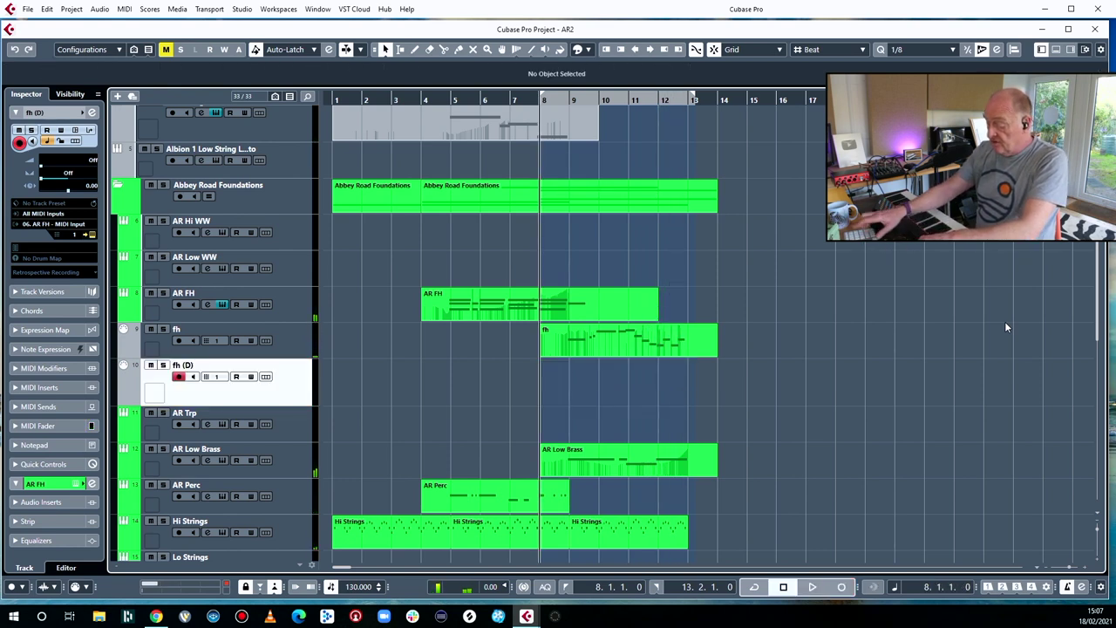
# - Record a short horn take on fh (D) from bar 8 to bar 11 and delete the part
pyautogui.press('KP_Multiply')
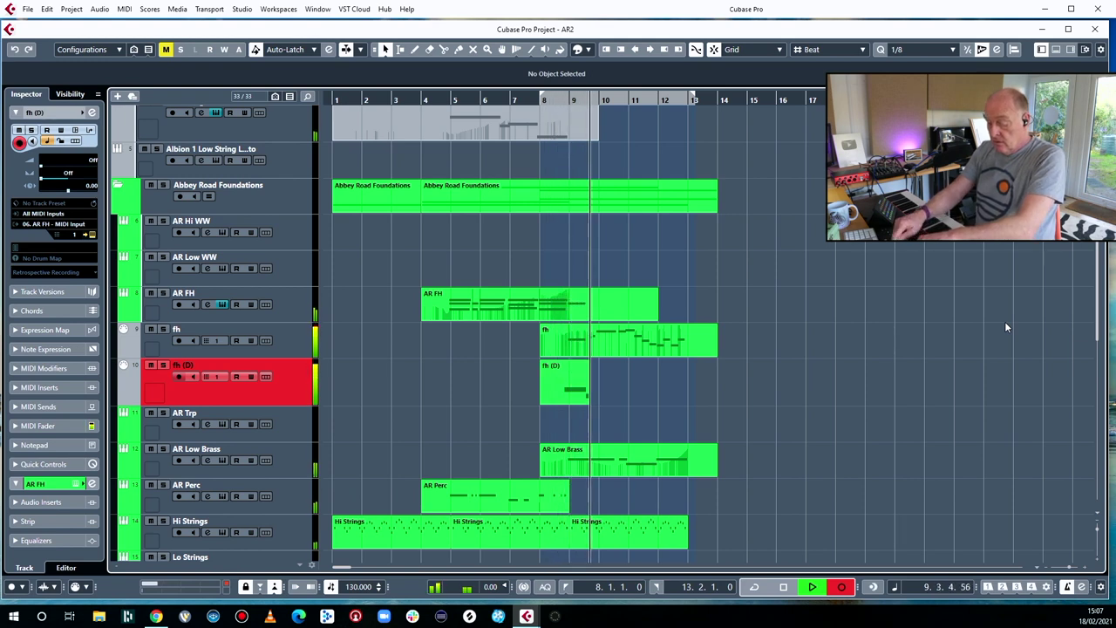
pyautogui.press('space')
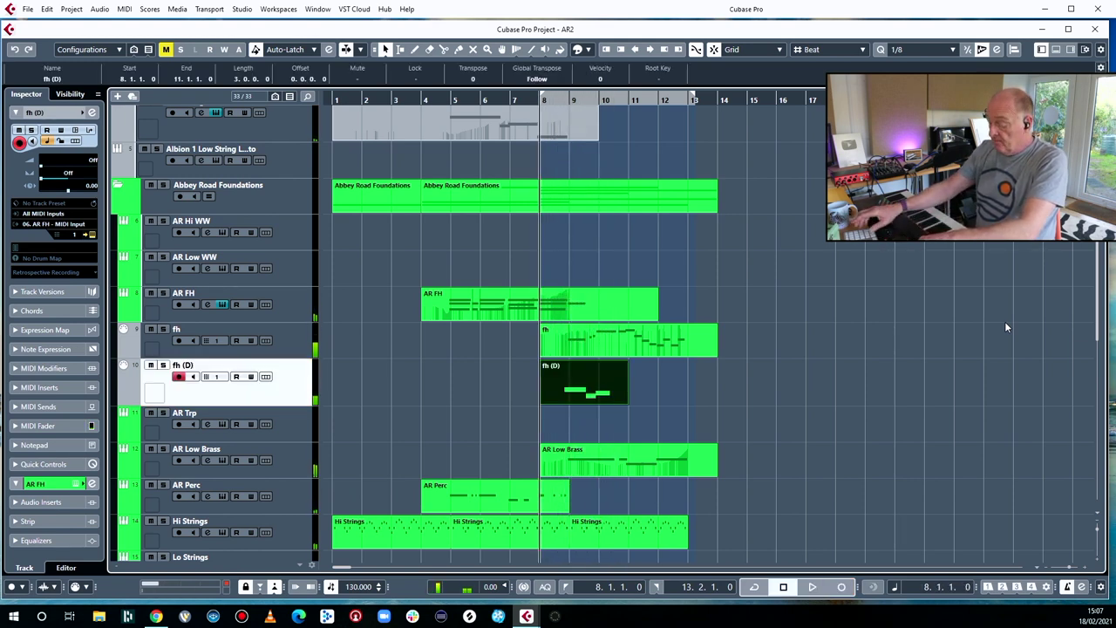
pyautogui.press('KP_Multiply')
pyautogui.press('space')
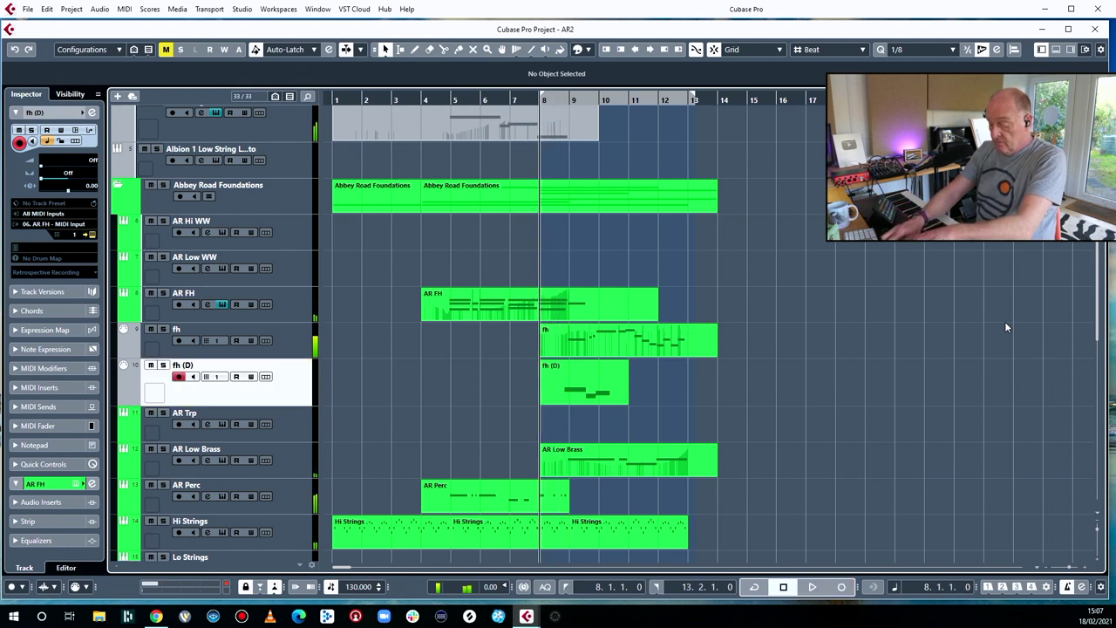
pyautogui.click(609, 388)
pyautogui.press('Delete')
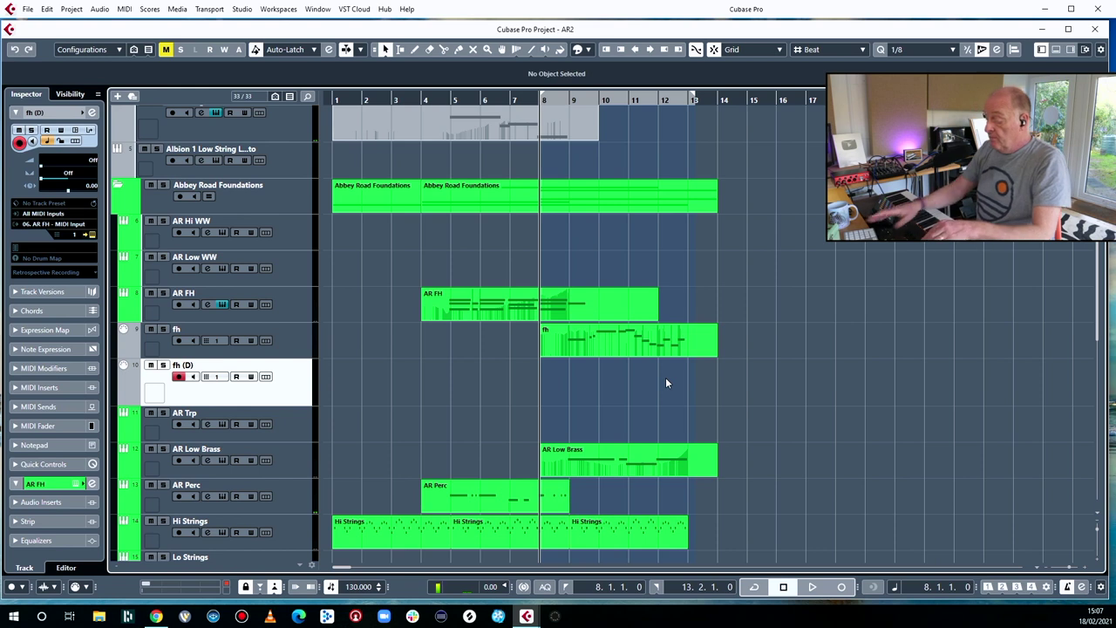
# - Try a longer horn take on fh (D) from bar 8 to bar 13 and discard it
pyautogui.press('KP_Multiply')
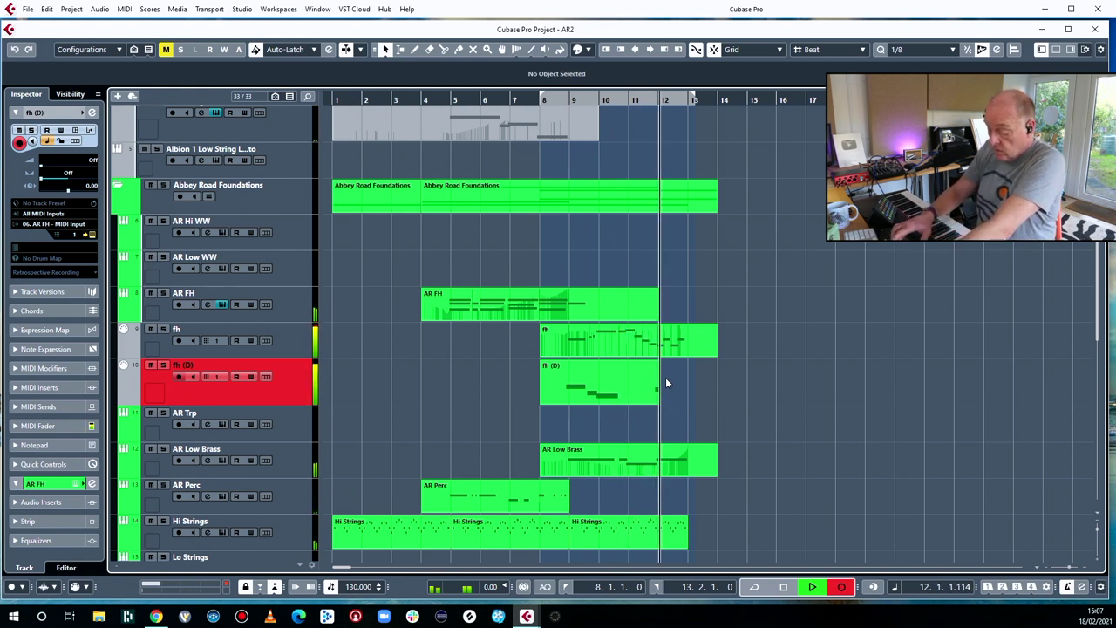
pyautogui.press('space')
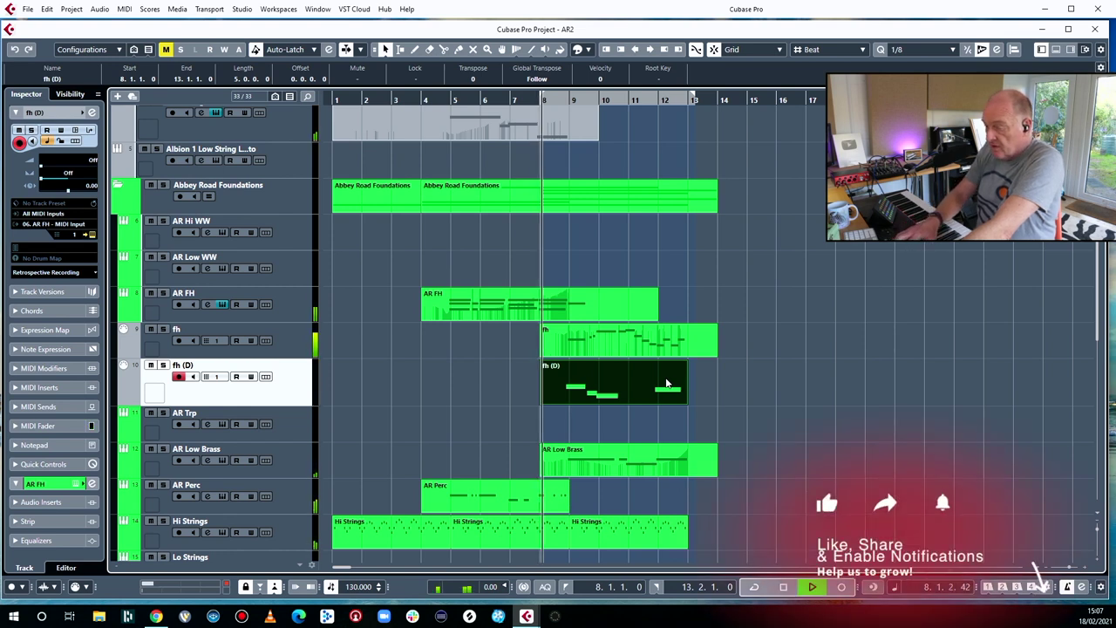
pyautogui.press('Delete')
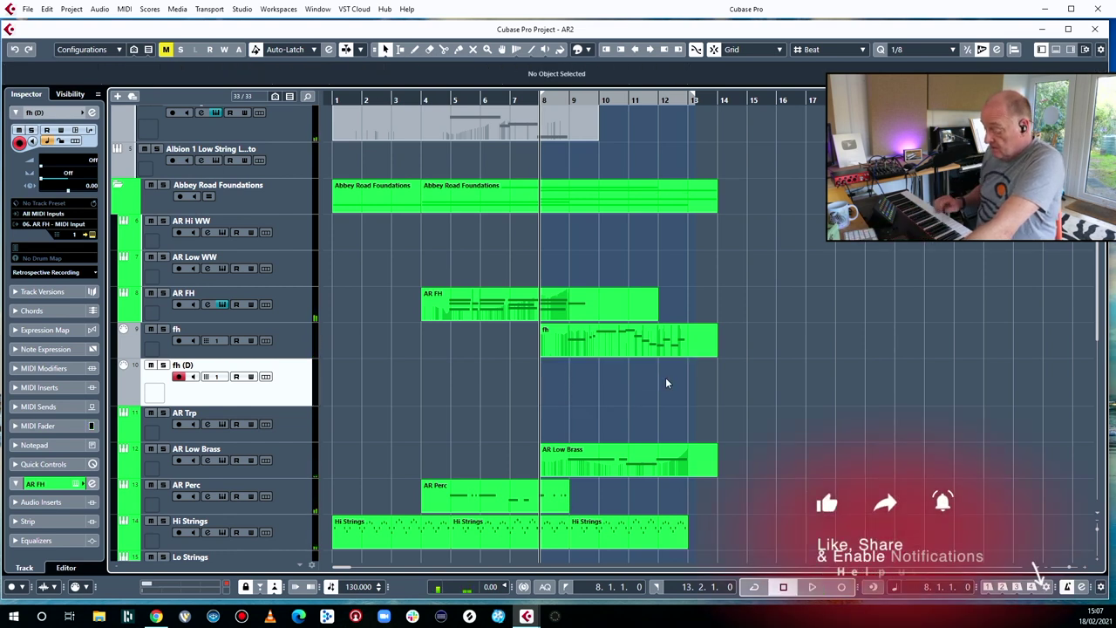
# - Record a new horn line on fh (D) from bar 8 to bar 13 and play it back with the arrangement
pyautogui.press('KP_Multiply')
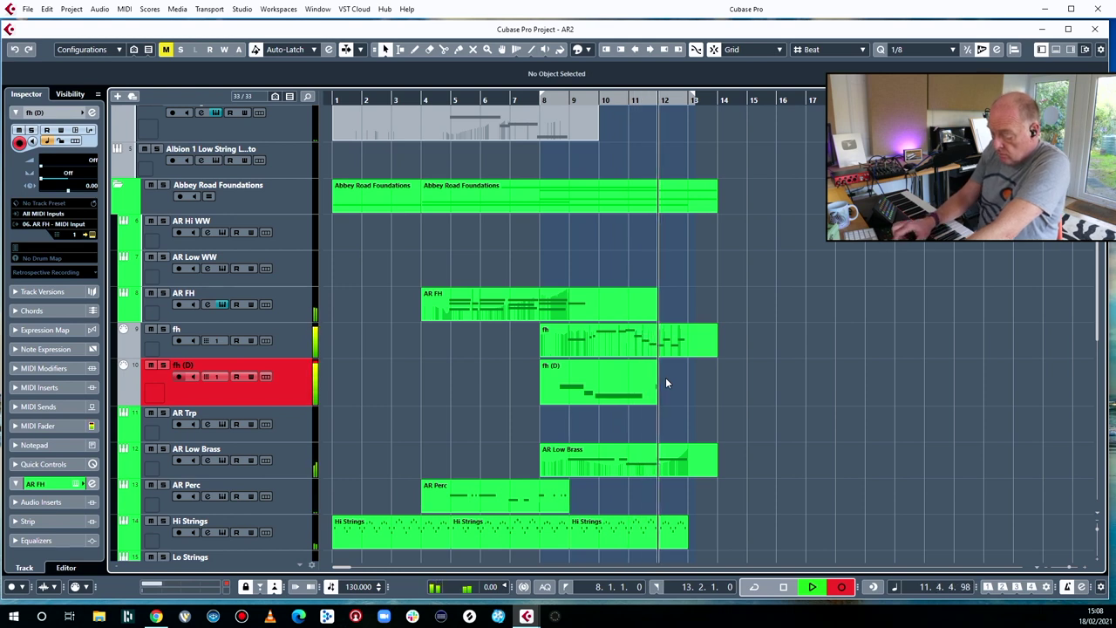
pyautogui.press('space')
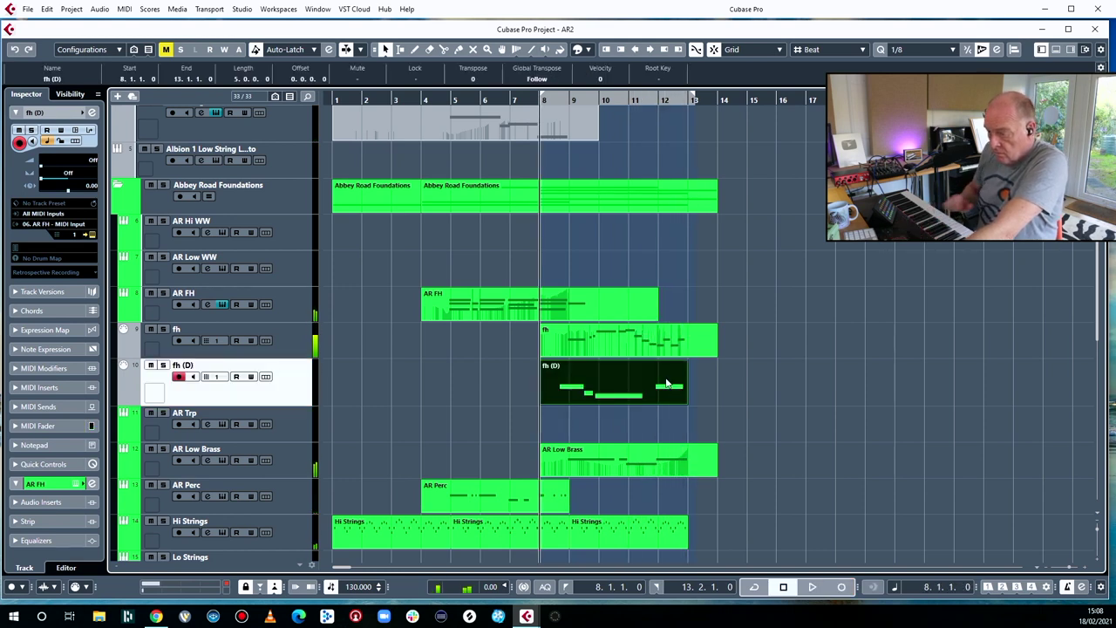
pyautogui.press('space')
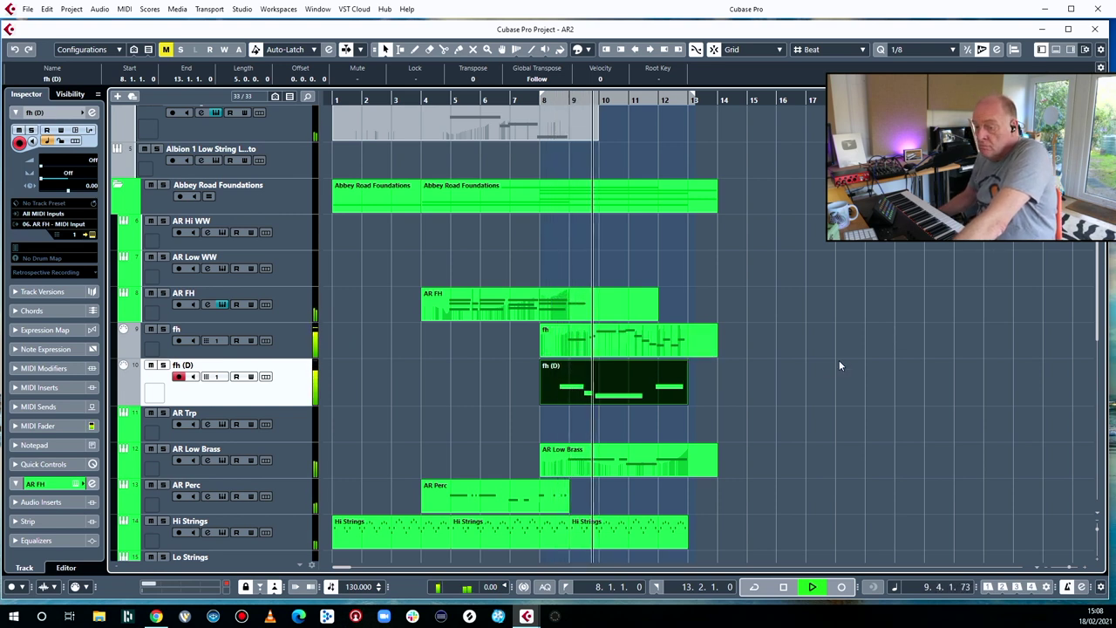
pyautogui.scroll(-2, 844, 362)
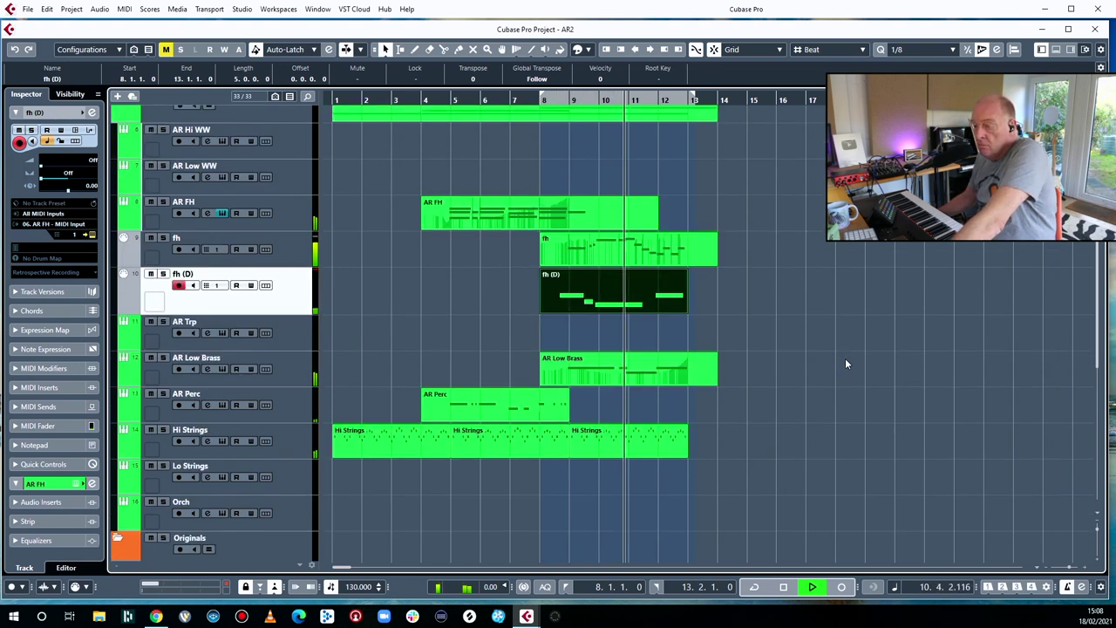
pyautogui.scroll(-2, 845, 361)
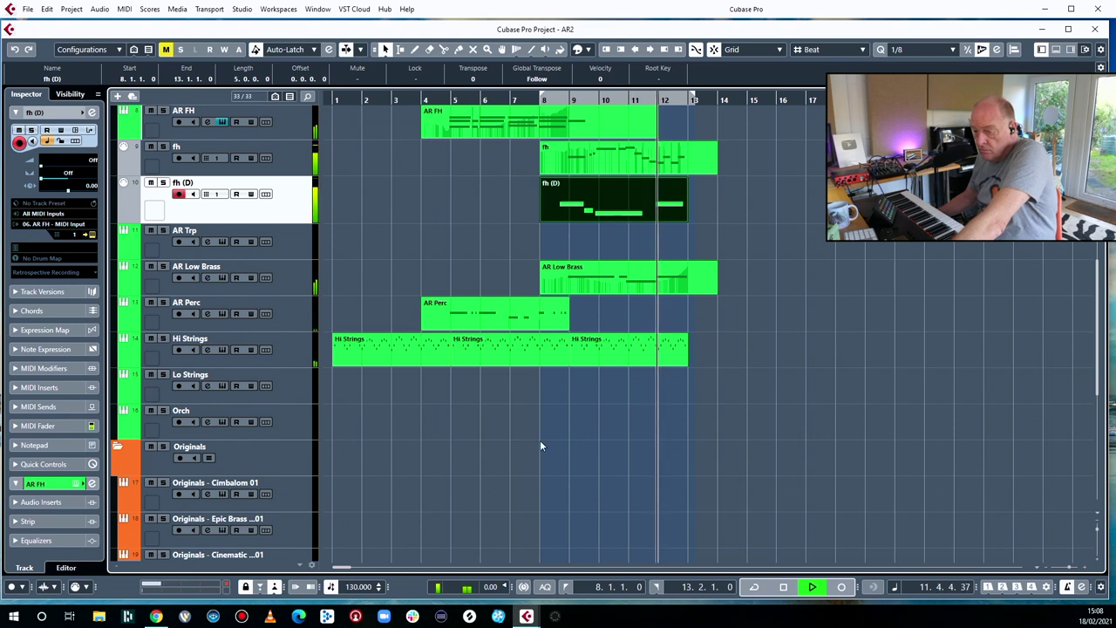
pyautogui.scroll(-6, 905, 415)
pyautogui.press('space')
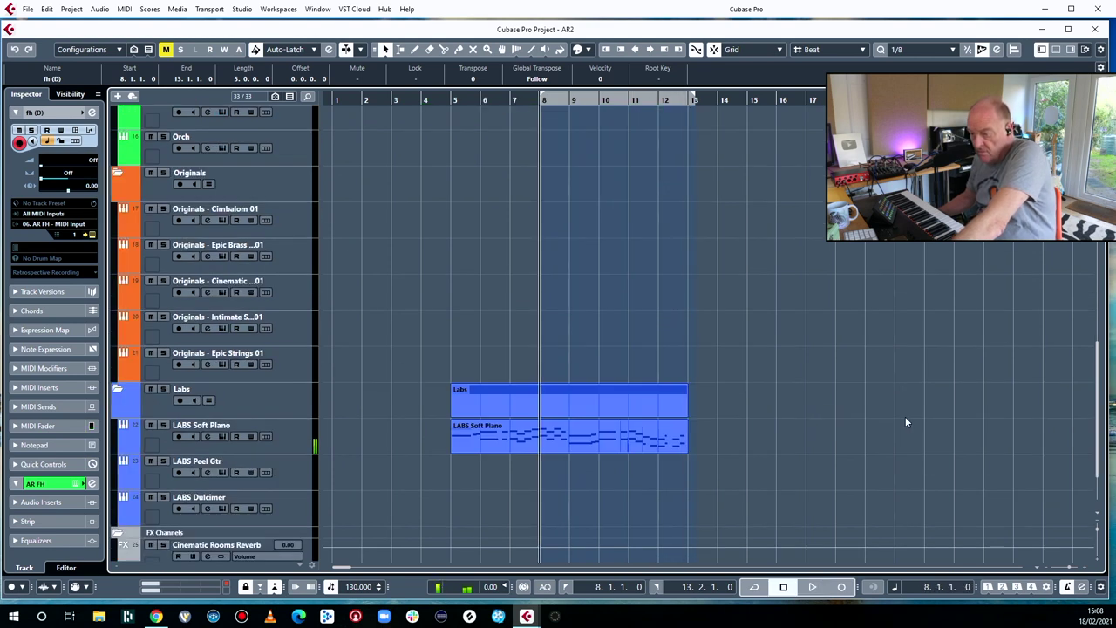
# - Duplicate the Sparking Woodwinds track and delete the copied parts from the duplicate
pyautogui.scroll(-1, 880, 357)
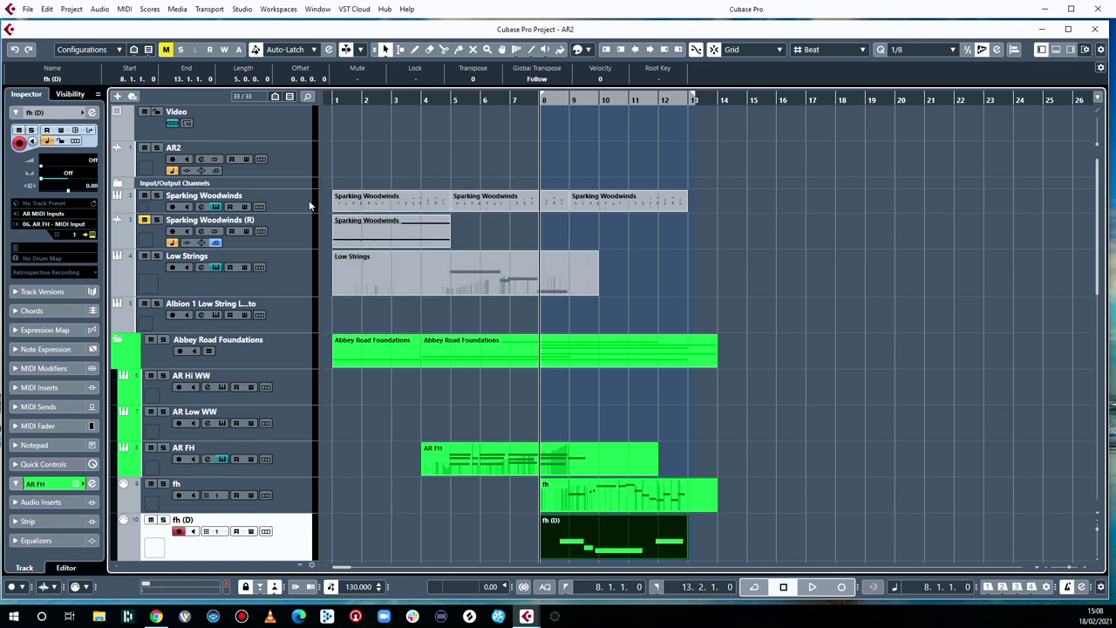
pyautogui.click(723, 100)
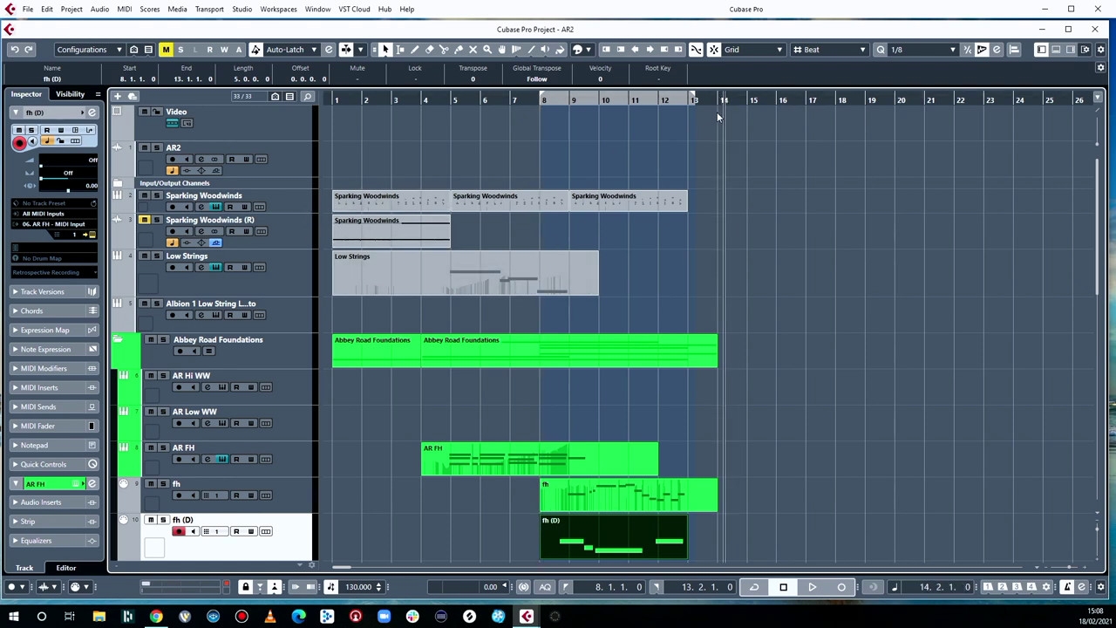
pyautogui.click(299, 208)
pyautogui.rightClick(299, 208)
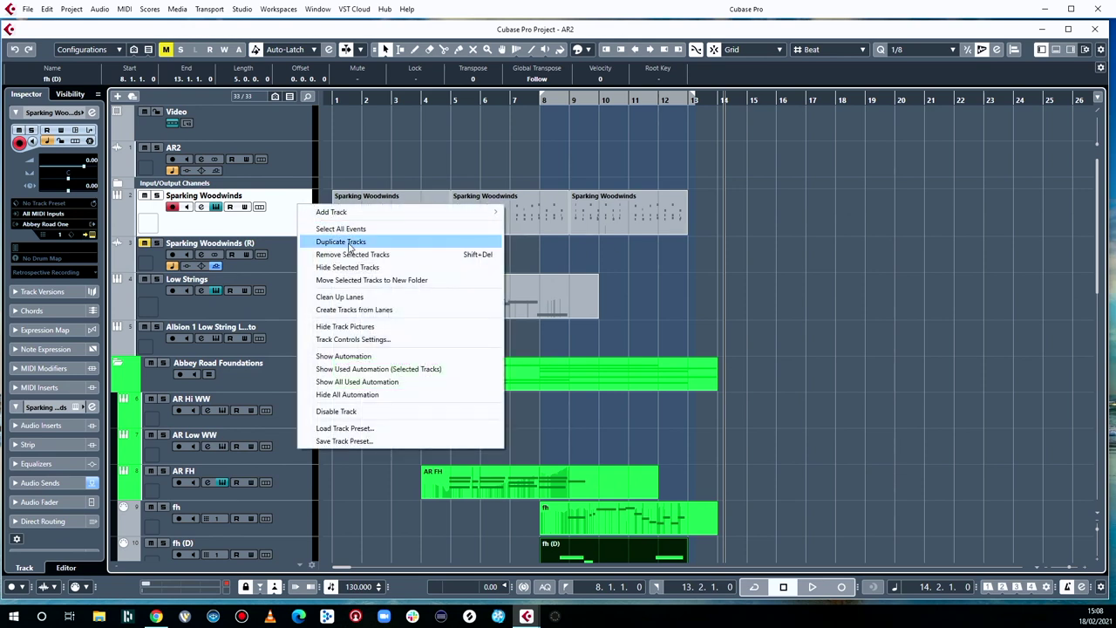
pyautogui.click(351, 243)
pyautogui.moveTo(786, 211); pyautogui.dragTo(364, 256)
pyautogui.moveTo(820, 233); pyautogui.dragTo(462, 237)
pyautogui.press('Delete')
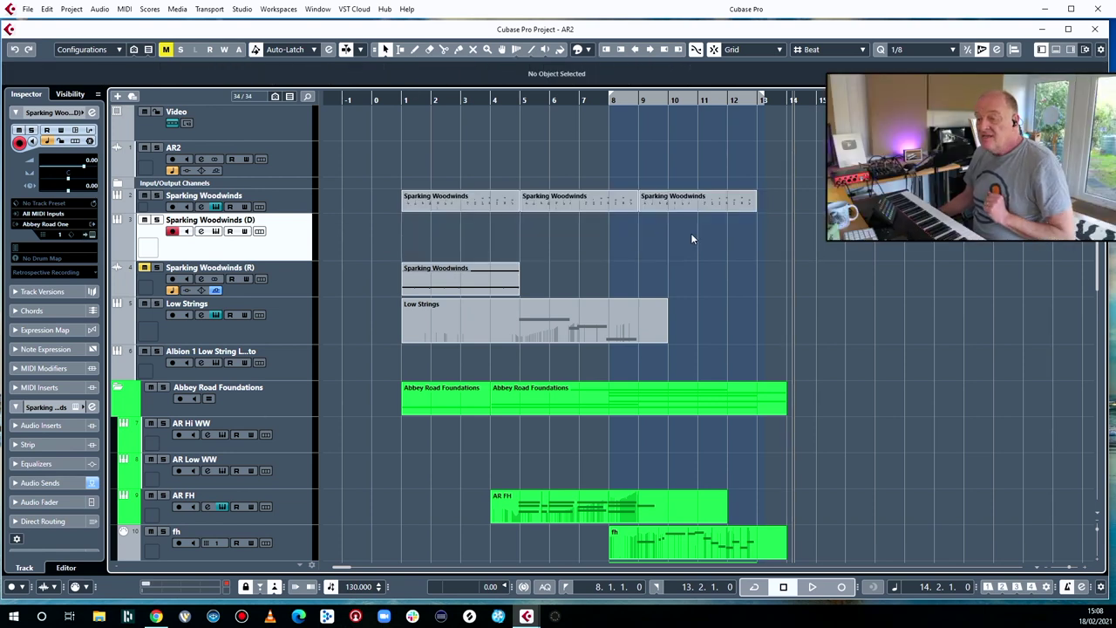
# - Select the Sparking Woodwinds and Low Strings parts, set the locators to bars 1 and 13, and return the playhead to bar 1
pyautogui.moveTo(788, 189); pyautogui.dragTo(357, 335)
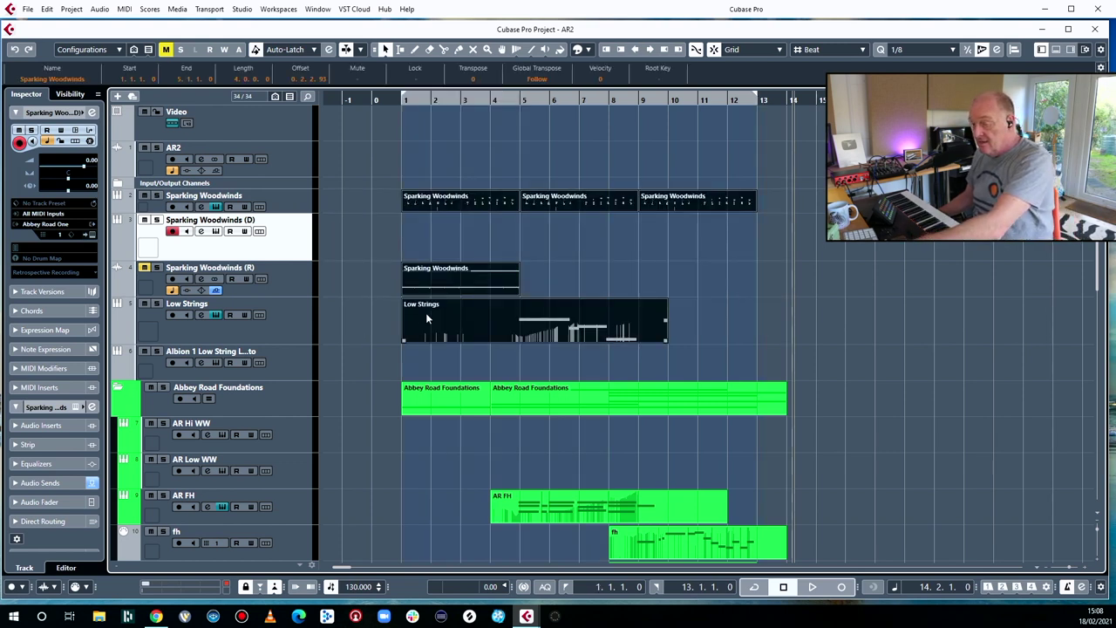
pyautogui.press('Home')
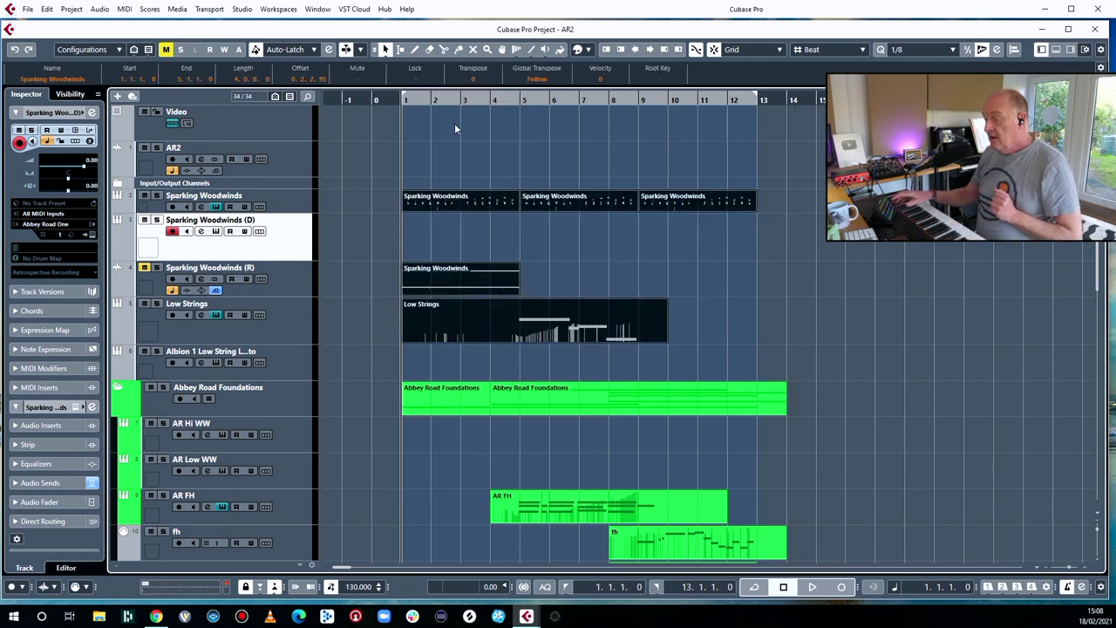